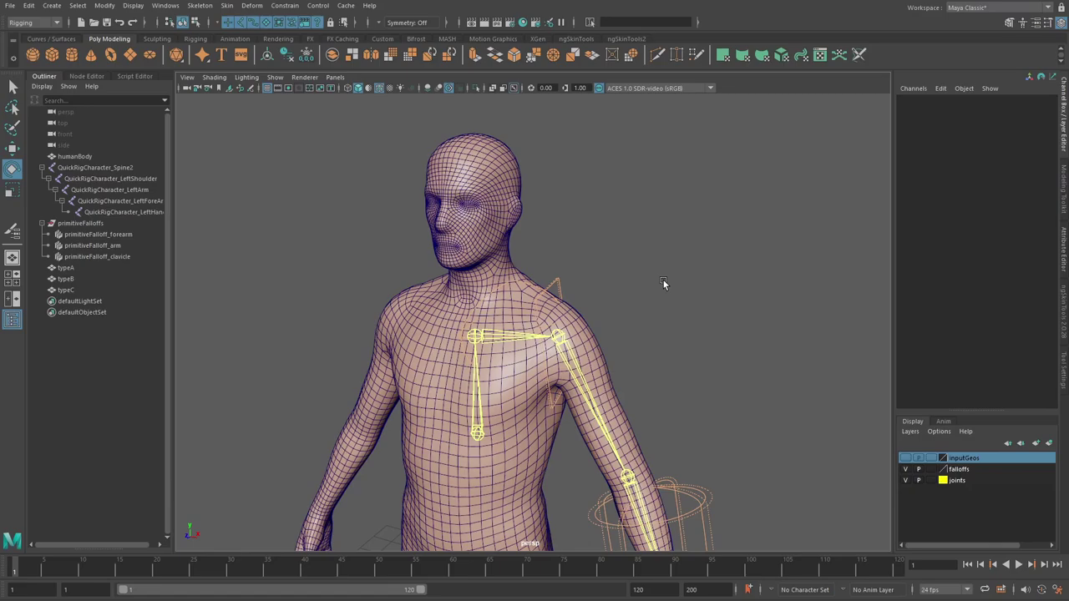
- Rotate the left arm joint in several directions to test how the shoulder deforms
click(581, 352)
click(575, 381)
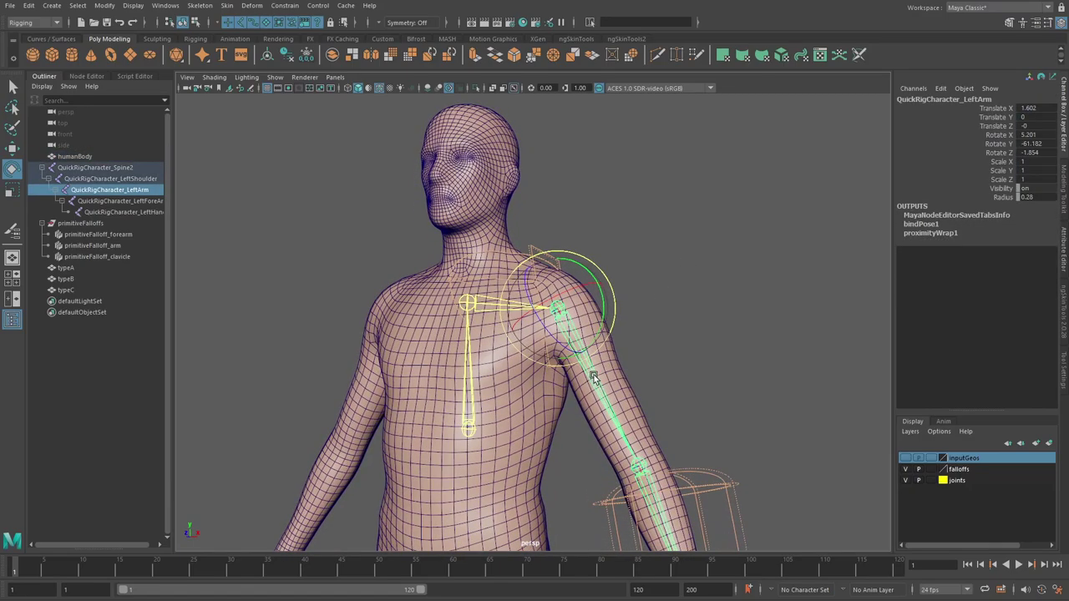
drag(594, 375, 587, 338)
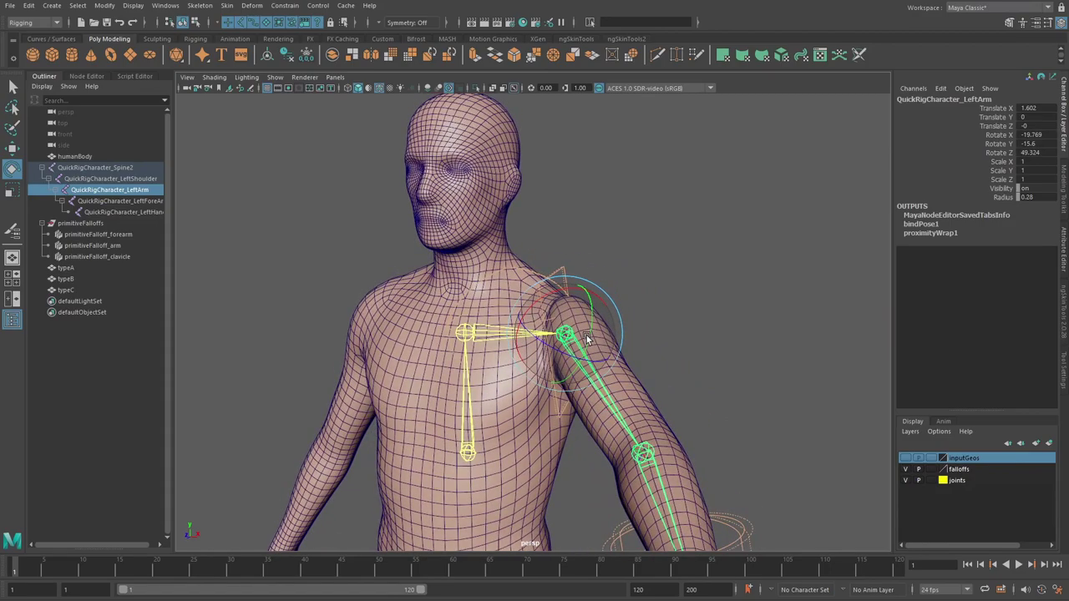
alt+drag(552, 313, 583, 365)
key(q)
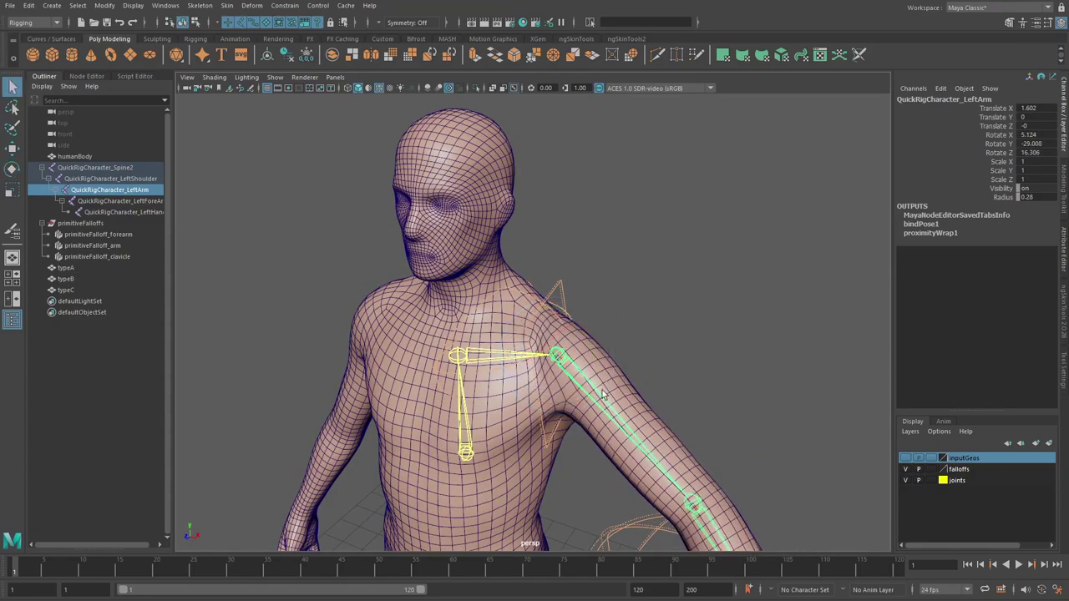
alt+drag(586, 413, 543, 334)
key(e)
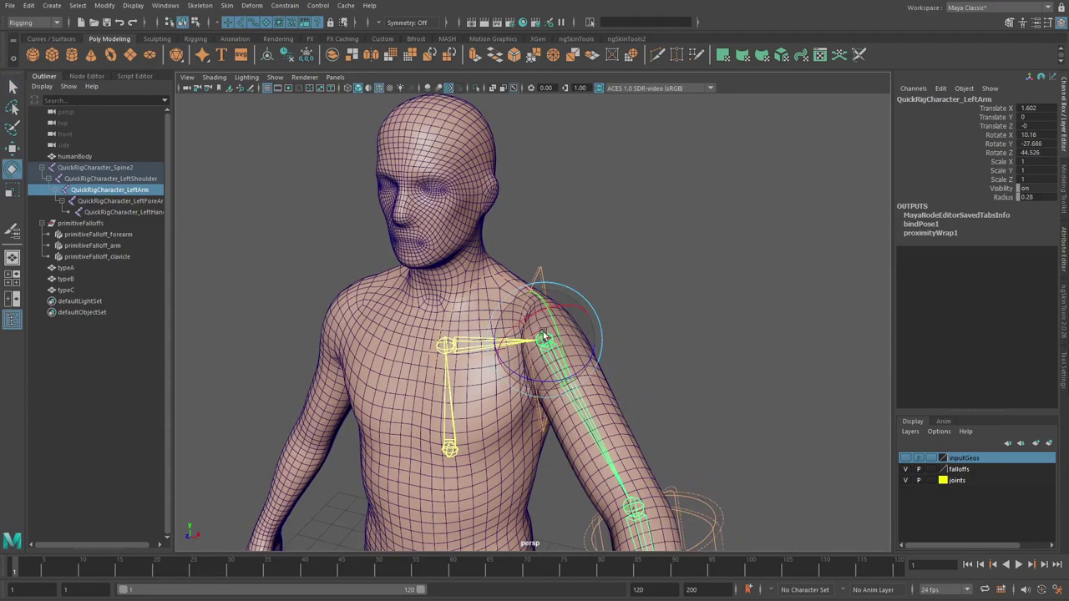
- Bend the left forearm joint to about 88 degrees in Z to test the elbow deformation
alt+middle_drag(645, 478, 600, 369)
click(669, 452)
alt+right_drag(668, 452, 565, 412)
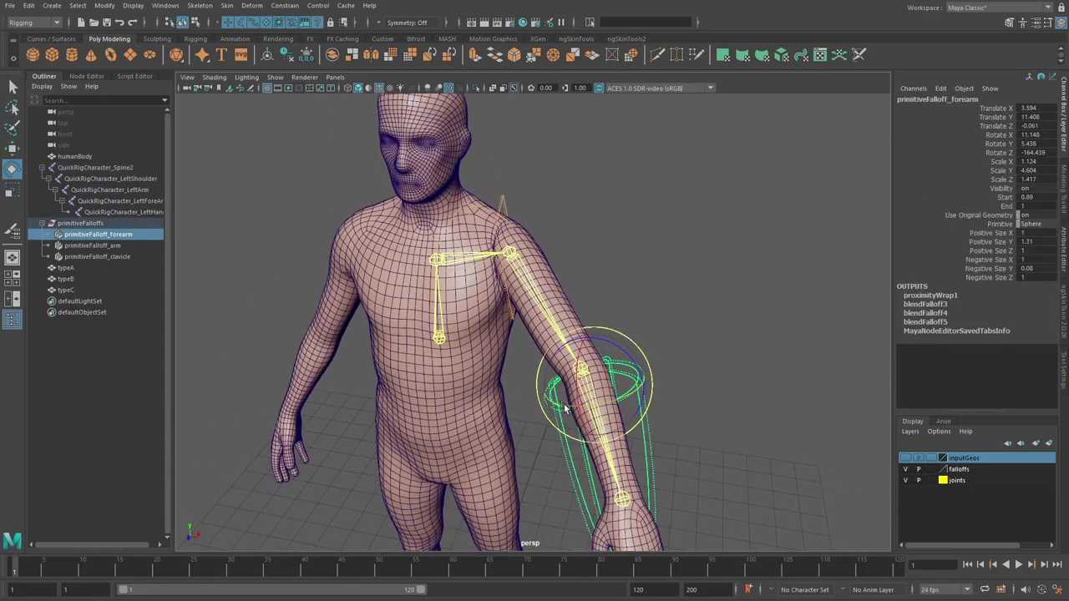
mouse_move(564, 408)
alt+mouse_down()
mouse_move(559, 358)
mouse_move(552, 388)
mouse_move(512, 386)
mouse_move(559, 395)
alt+mouse_up()
click(547, 354)
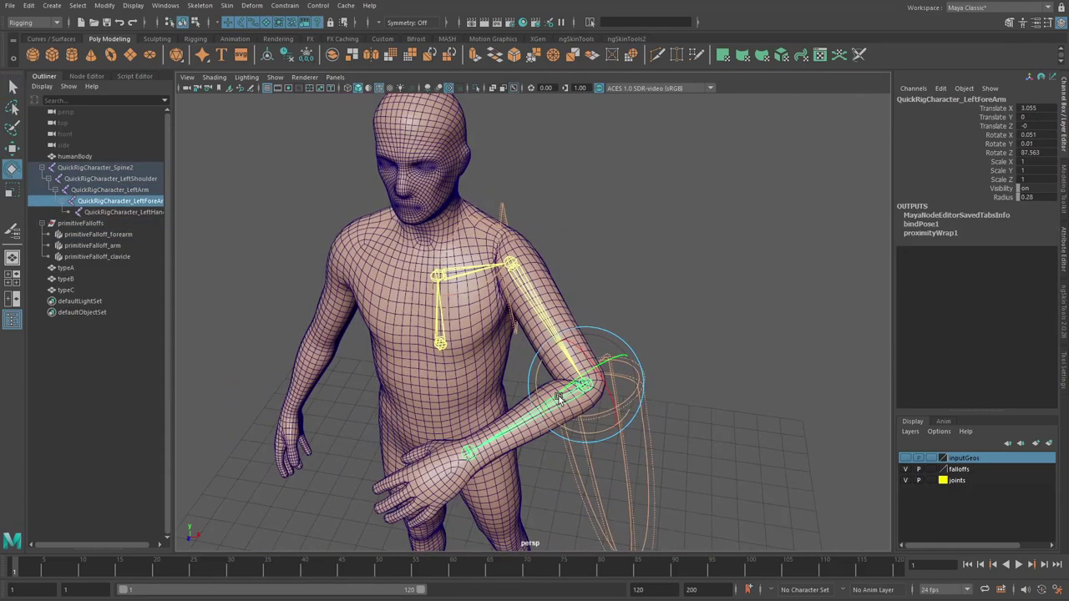
- Return the skeleton to its bind pose from the Spine2 root joint
click(617, 273)
click(399, 186)
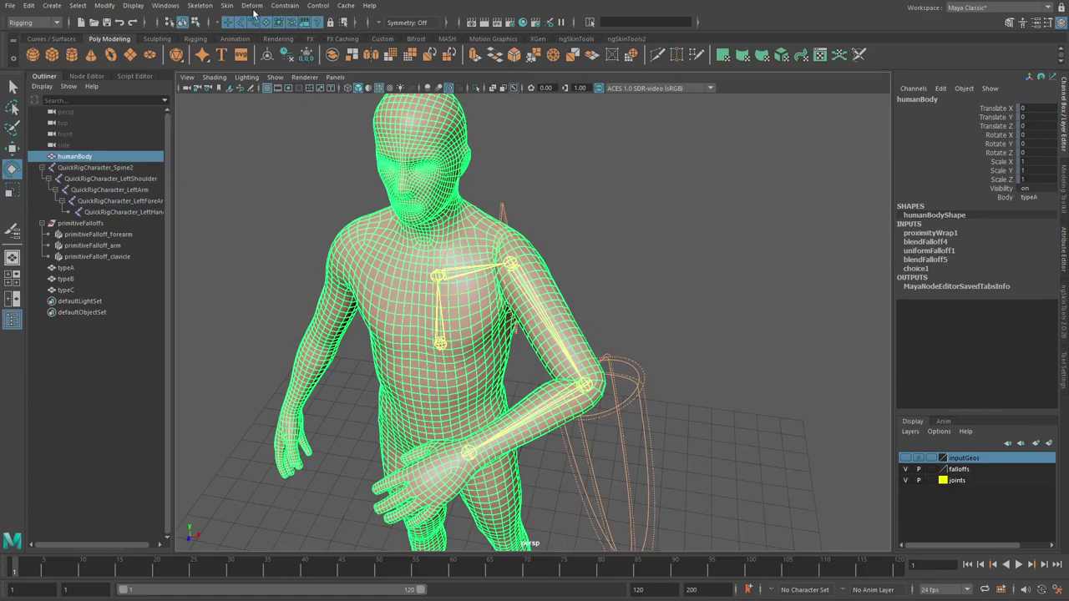
click(226, 6)
click(263, 70)
click(644, 244)
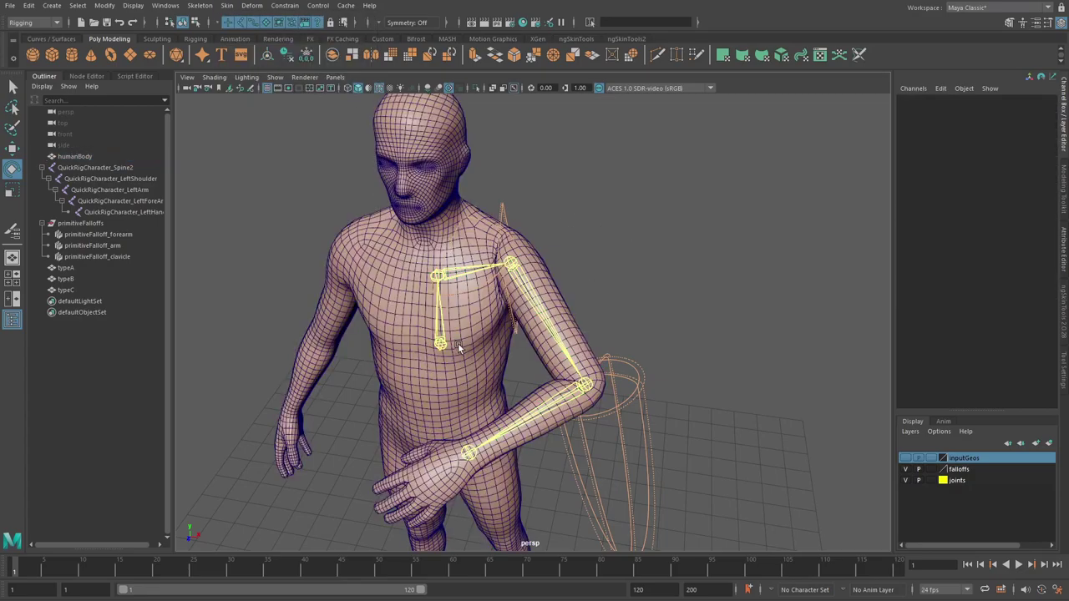
click(439, 340)
click(226, 5)
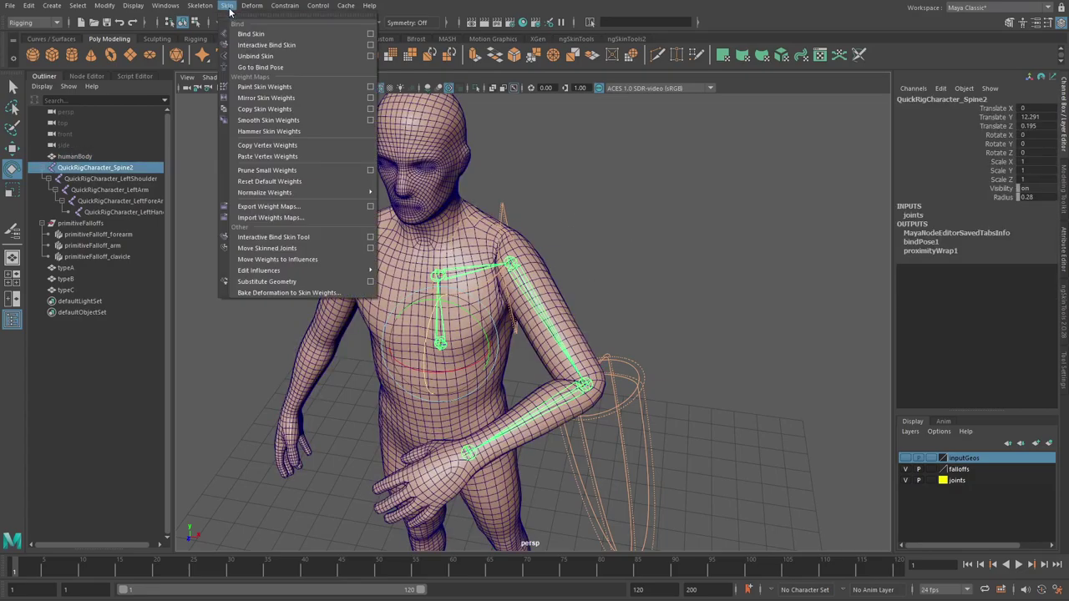
click(262, 70)
click(653, 227)
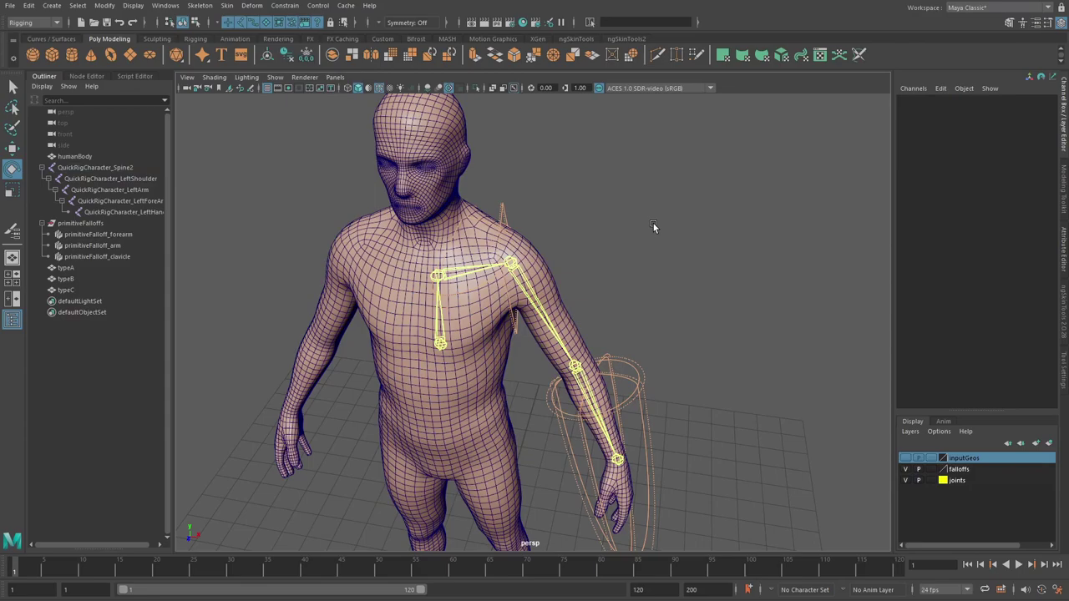
- Delete the construction history of the humanBody mesh to remove its existing deformer
alt+drag(615, 345, 508, 210)
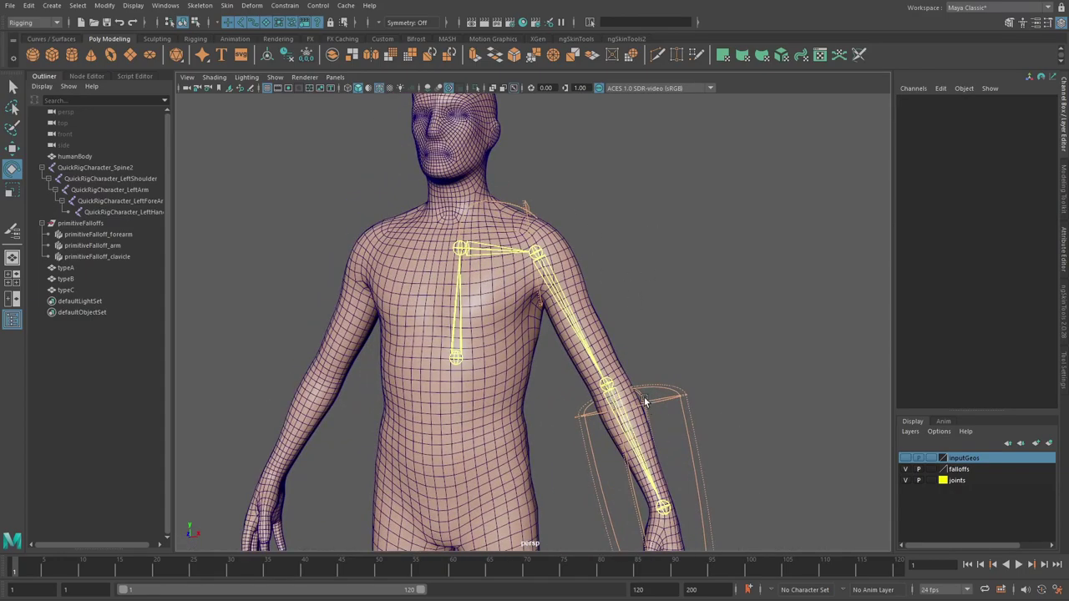
click(427, 191)
key(space)
click(332, 150)
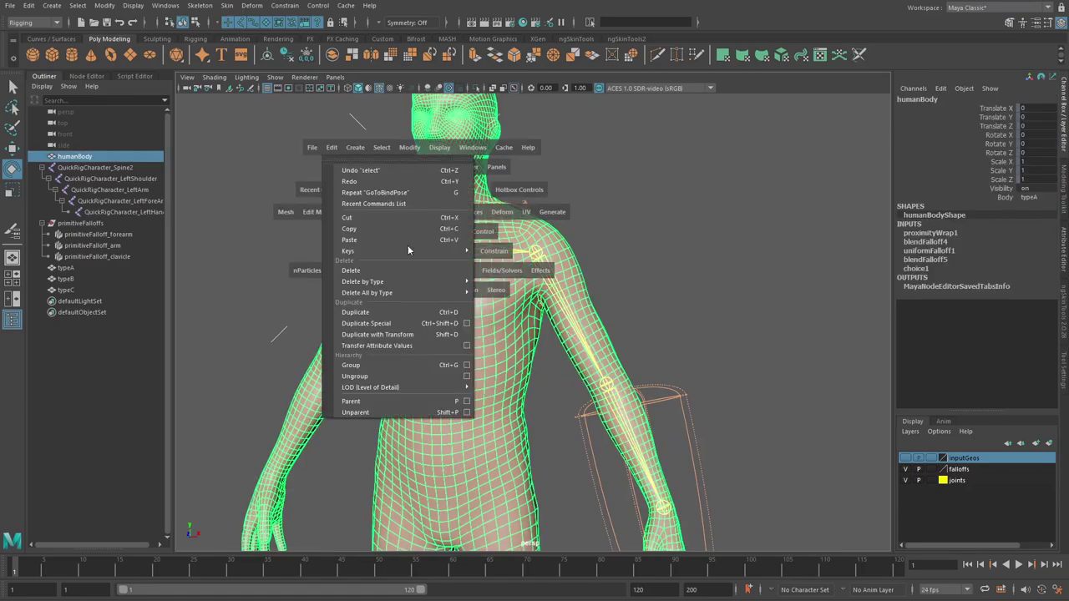
mouse_move(438, 284)
click(539, 284)
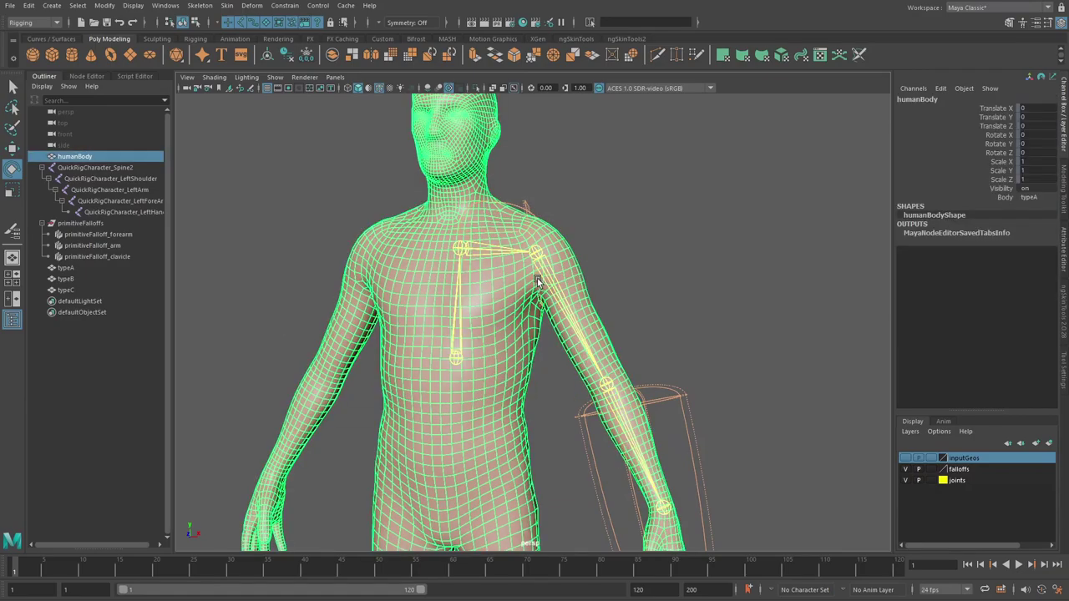
alt+middle_drag(530, 203, 557, 270)
click(592, 231)
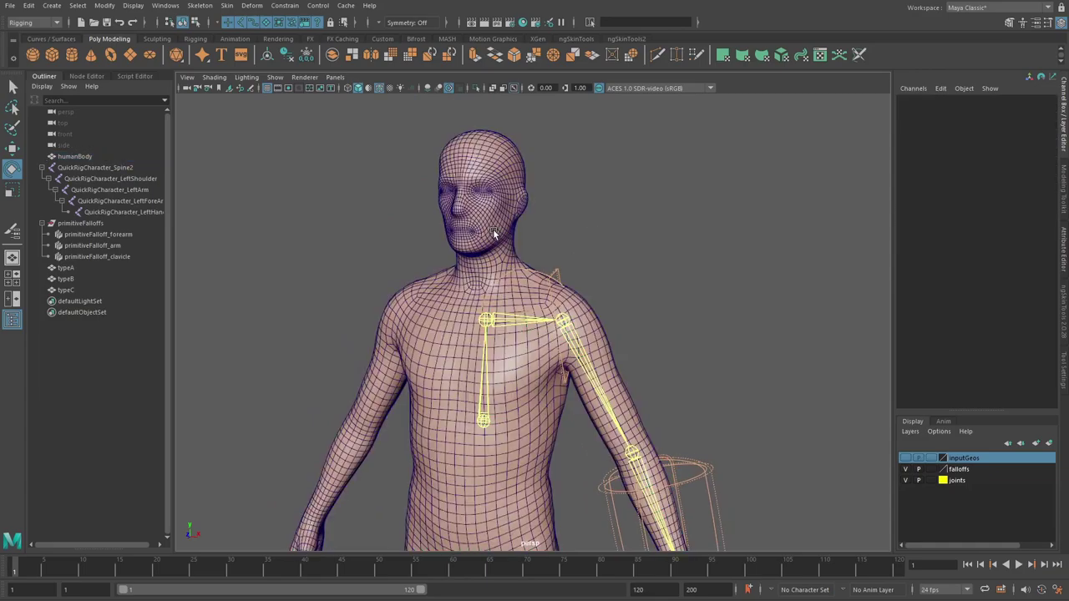
- Select all joints from Spine2 to LeftHand together with humanBody and open the Bind Skin options
click(493, 232)
click(107, 167)
shift+click(133, 212)
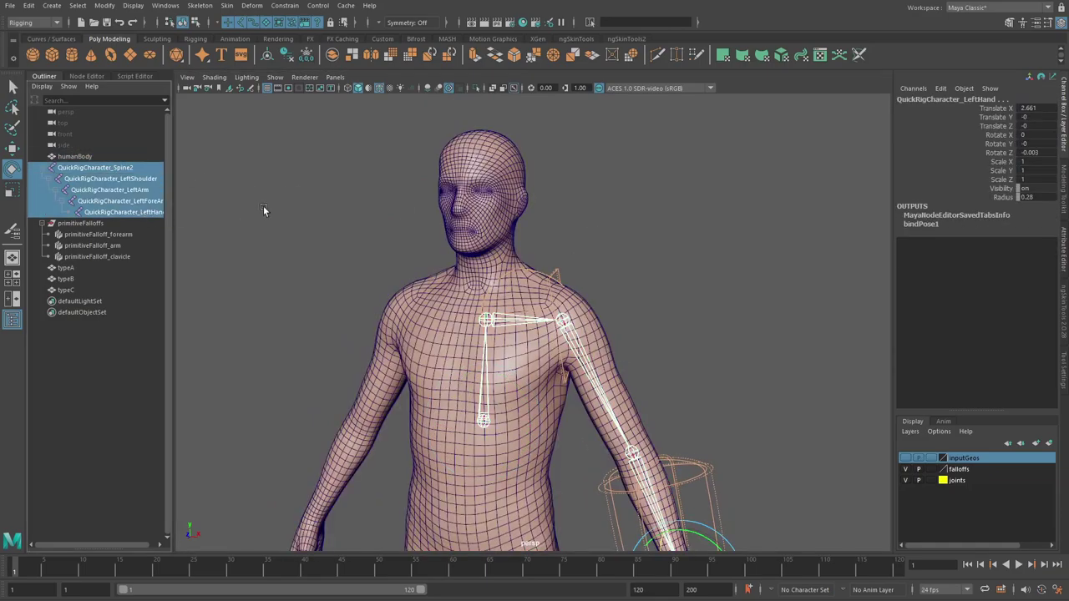
shift+click(481, 179)
click(226, 5)
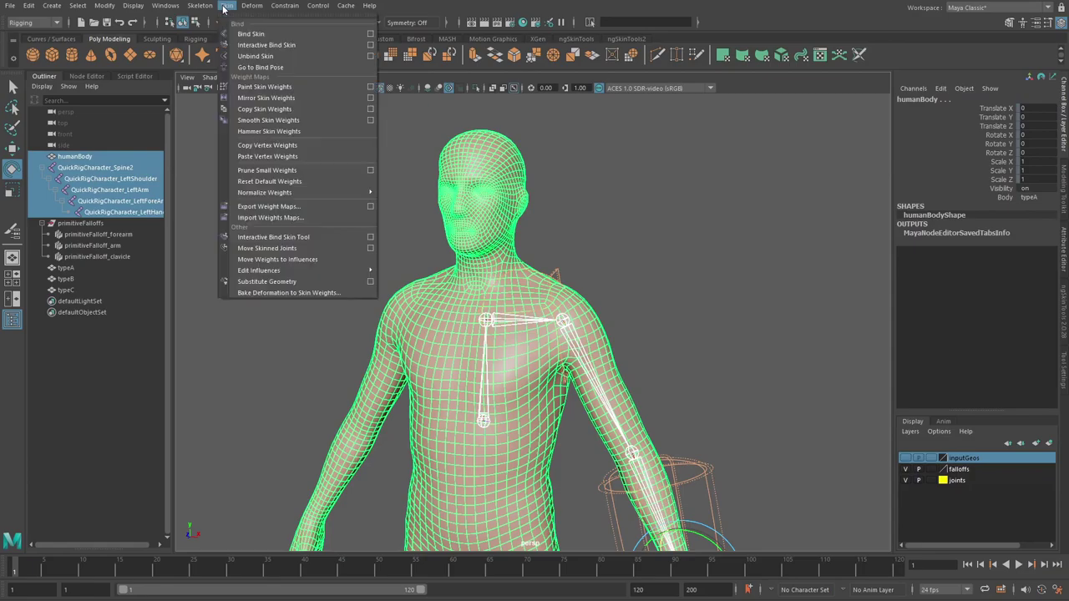
click(371, 35)
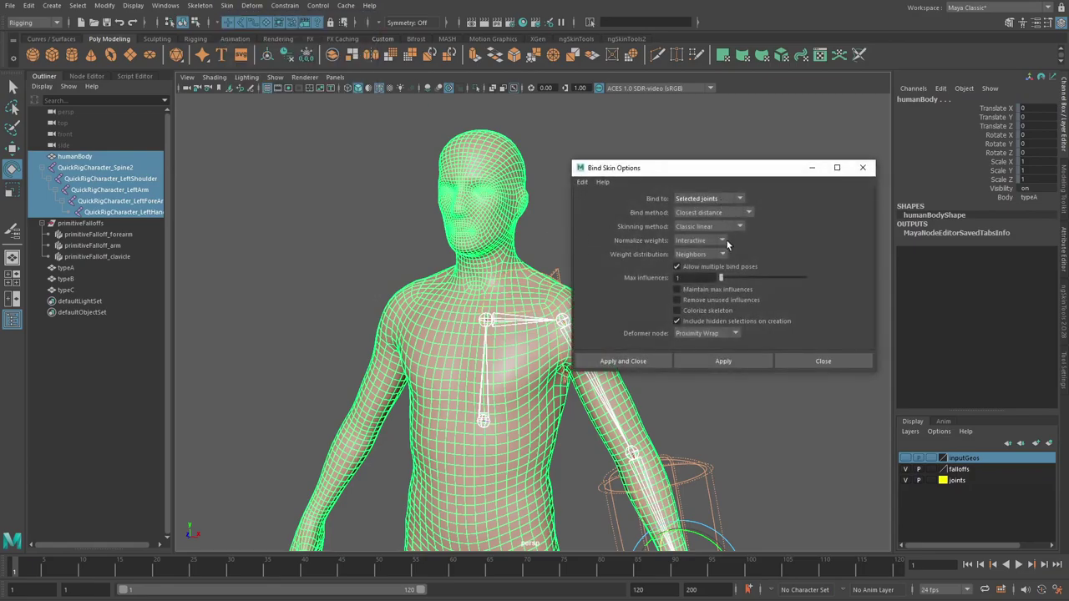
- Undo the trial Proximity Wrap bind and bind humanBody to the selected joints with the deformer node set to Skin Cluster
click(747, 361)
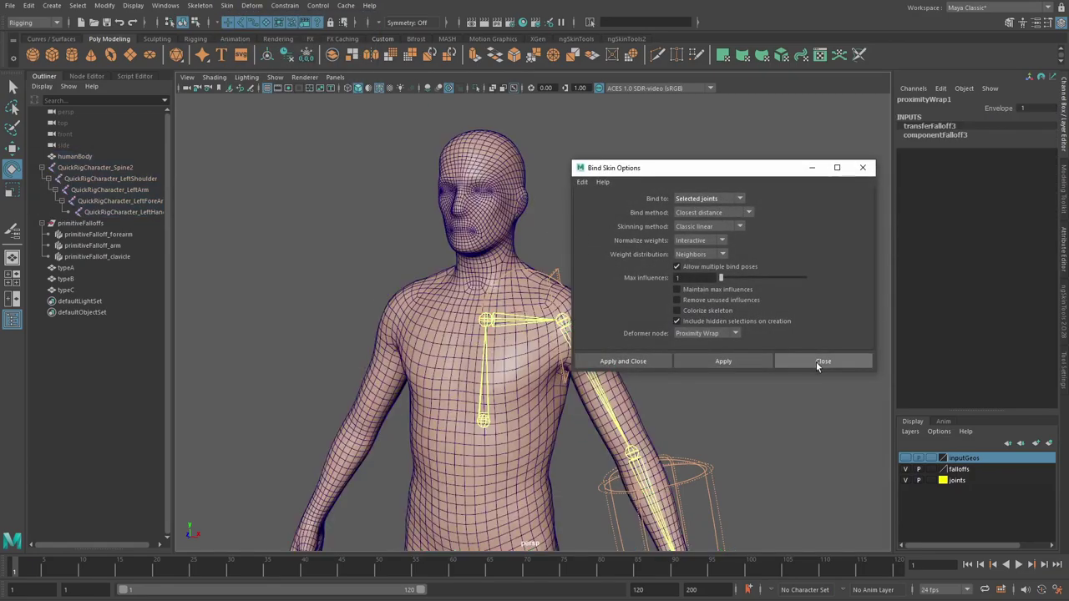
key(ctrl+z)
click(716, 334)
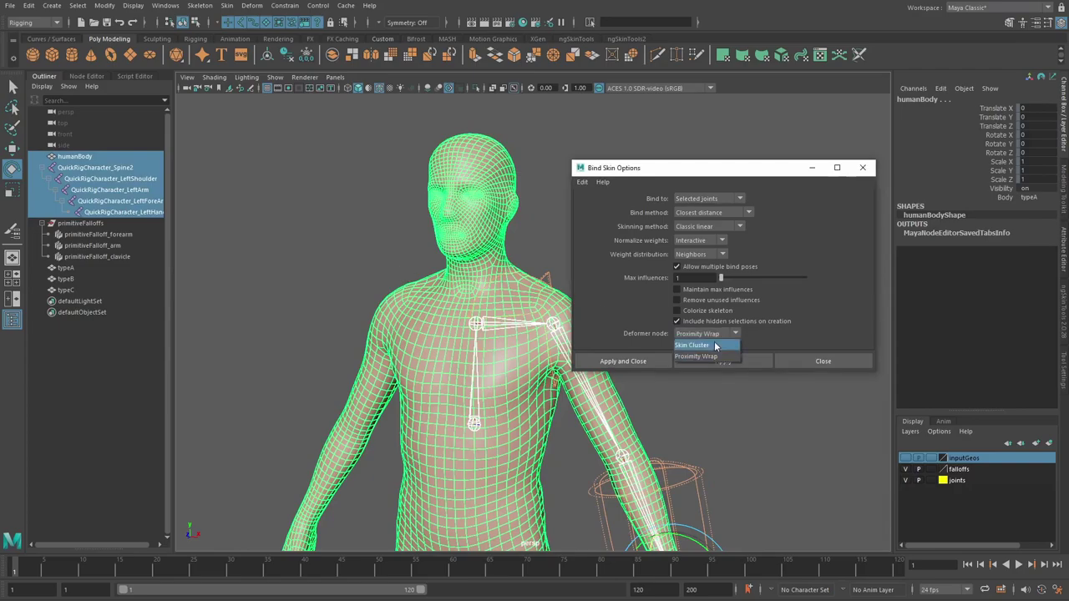
click(715, 346)
click(745, 361)
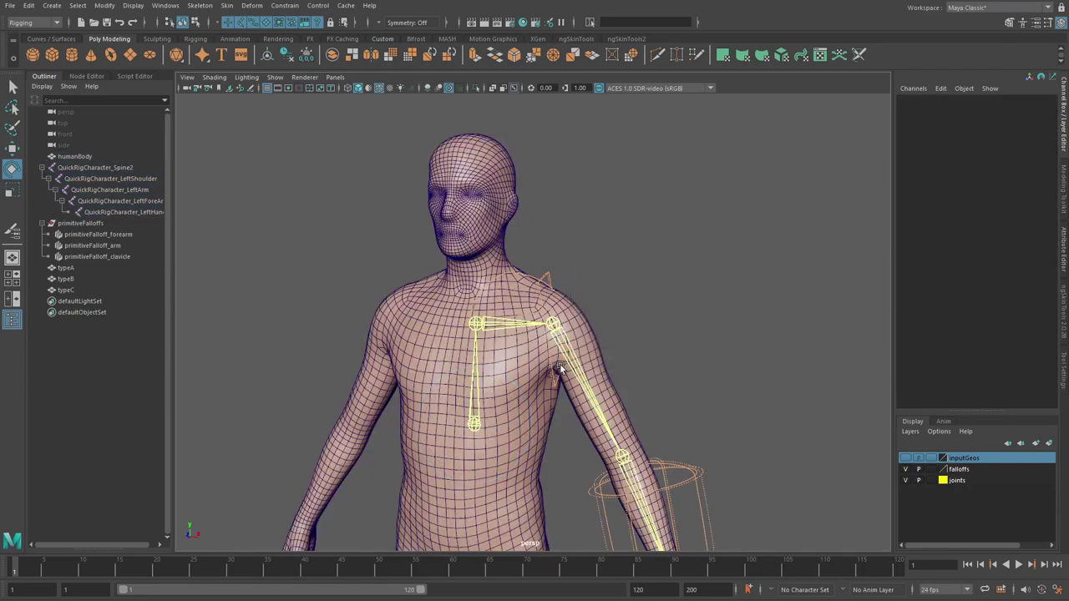
- Try rotating the left arm joint outward to test the skin cluster binding, and undo the rotation
click(582, 387)
alt+middle_drag(582, 387, 564, 366)
drag(557, 332, 599, 259)
key(ctrl+z)
key(ctrl+z)
key(ctrl+z)
key(ctrl+z)
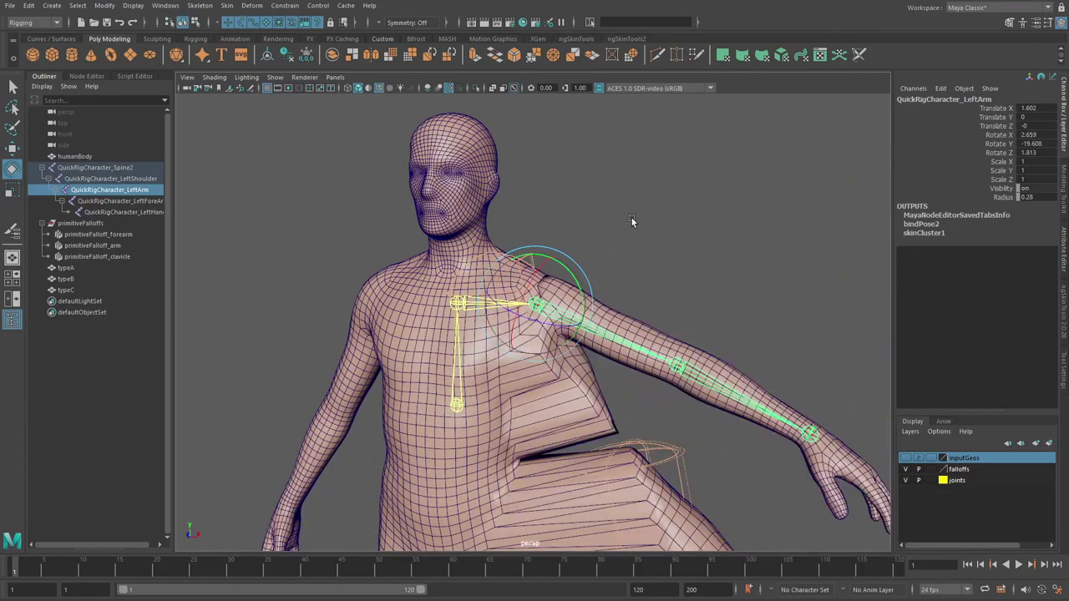
click(609, 275)
alt+middle_drag(608, 278, 592, 268)
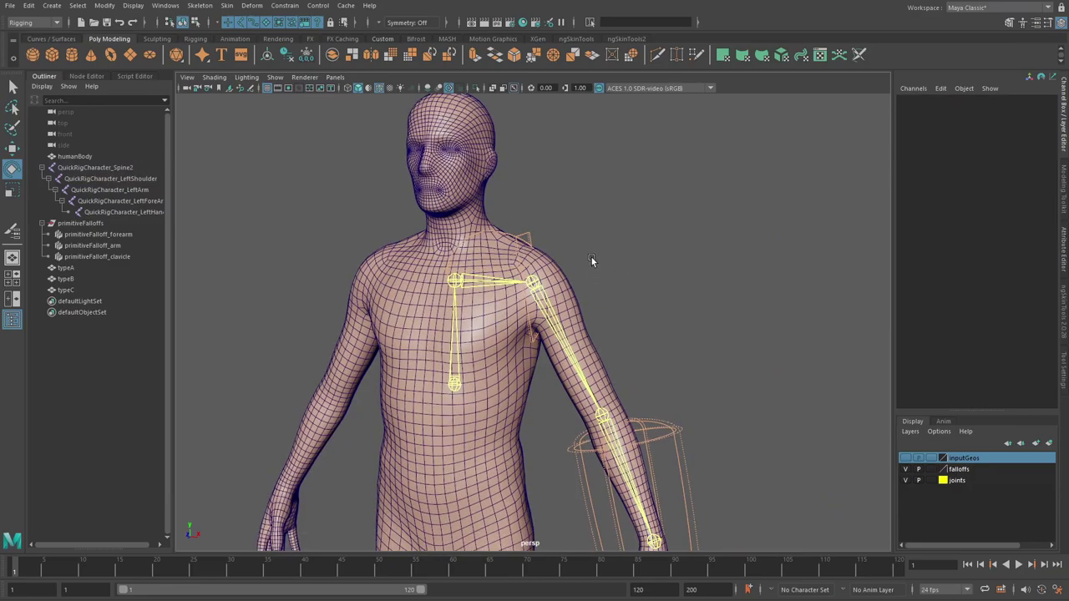
- Examine the joint and bind pose network in the Node Editor and switch to the Untitled_1 graph
click(87, 76)
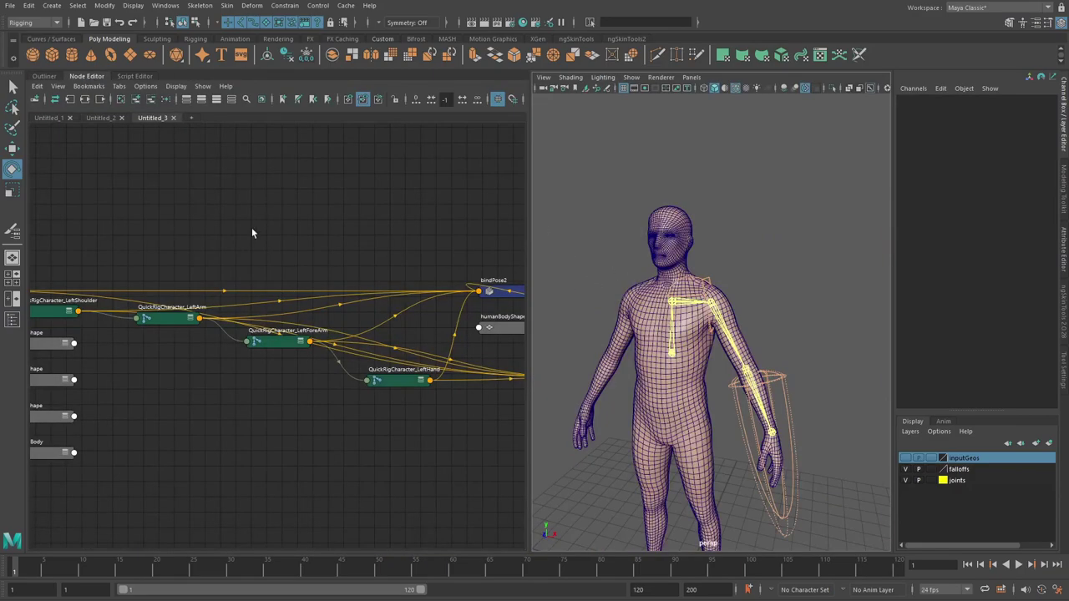
alt+middle_drag(325, 247, 413, 237)
alt+middle_drag(133, 207, 328, 243)
alt+middle_drag(501, 229, 195, 223)
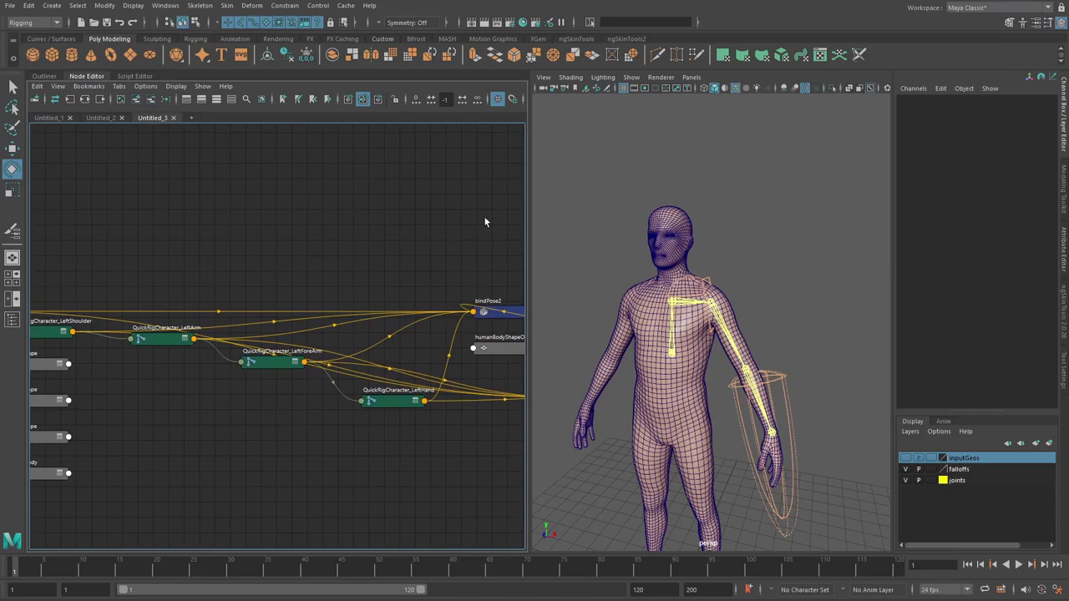
click(49, 118)
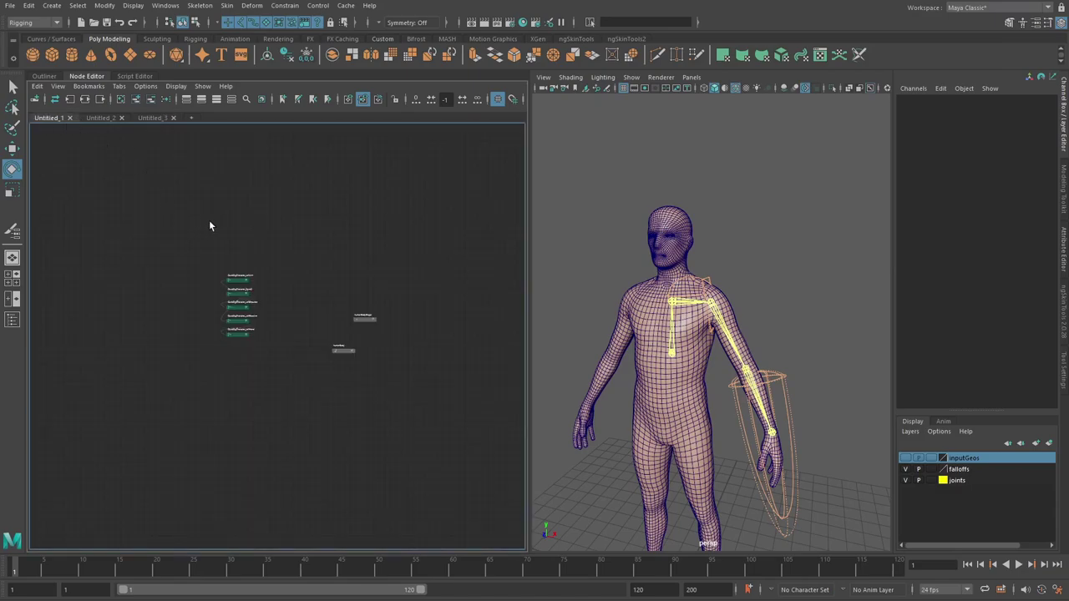
- Graph the output connections of primitiveFalloff_arm in the Untitled_1 Node Editor tab
click(702, 396)
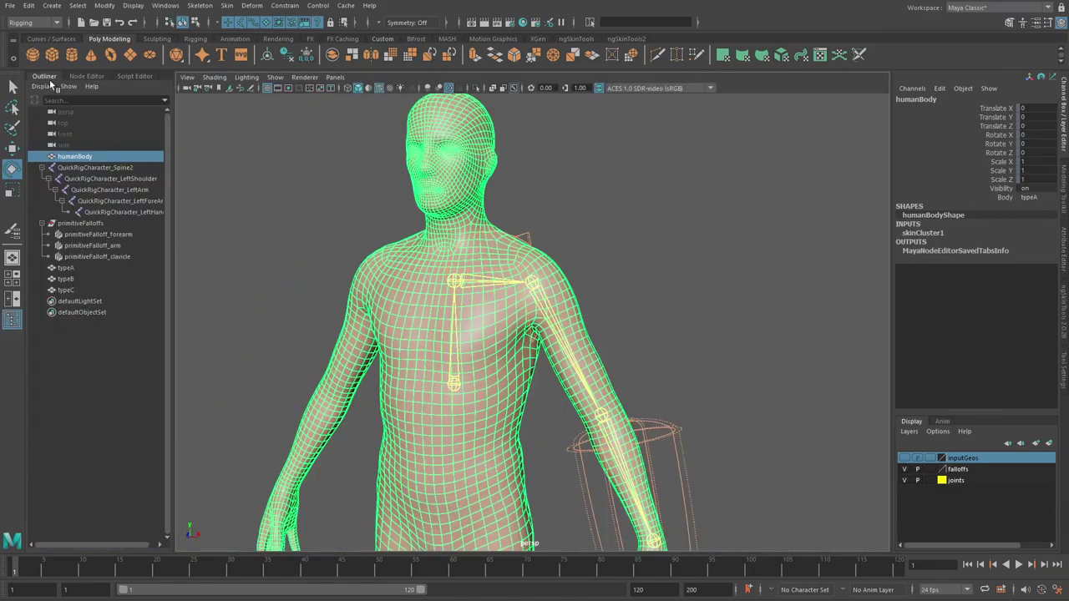
click(86, 246)
click(86, 77)
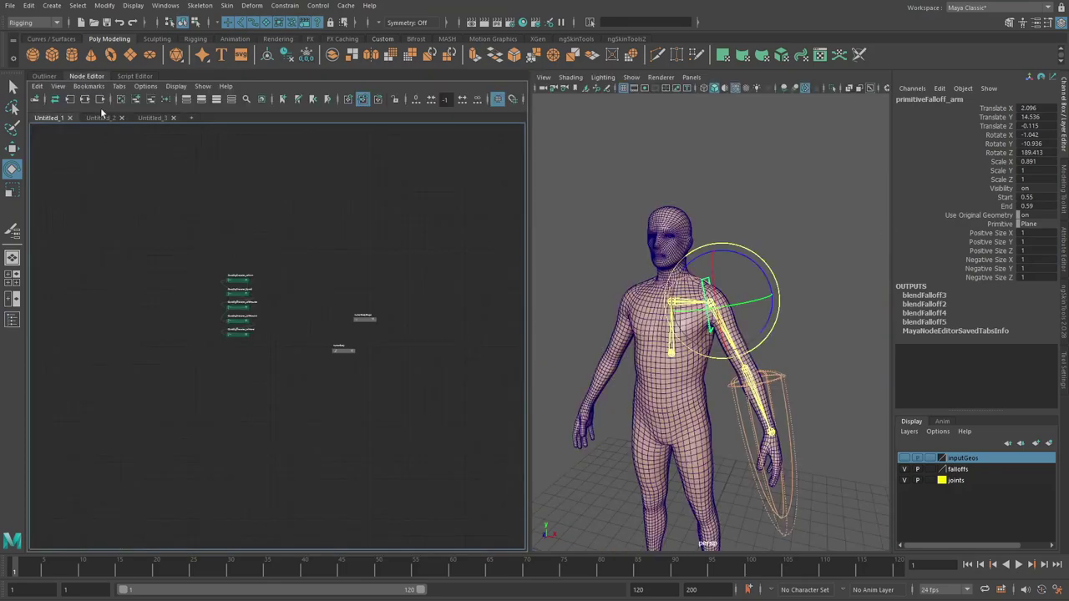
click(101, 99)
click(186, 183)
- Expand the graph with the input and output connections of all four blendFalloff nodes
drag(383, 197, 390, 481)
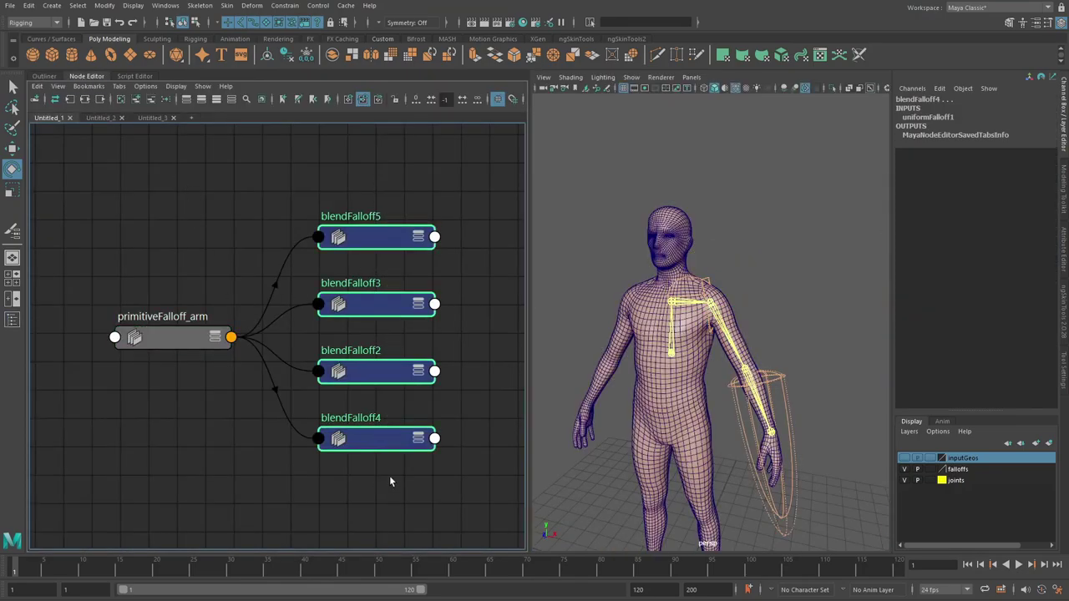
click(84, 99)
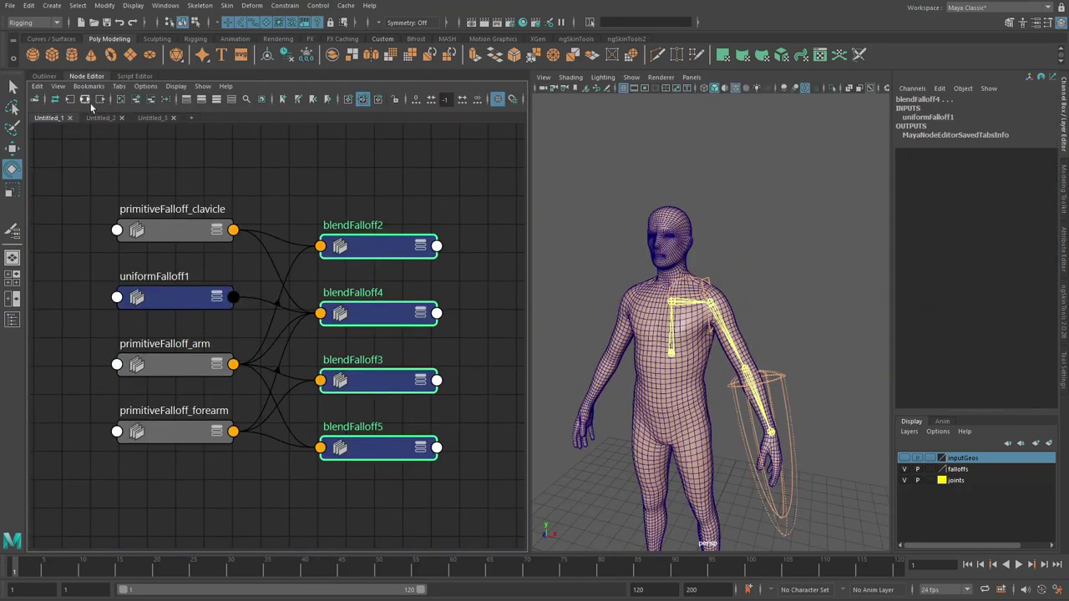
click(429, 277)
alt+right_drag(432, 277, 408, 267)
alt+middle_drag(408, 267, 354, 276)
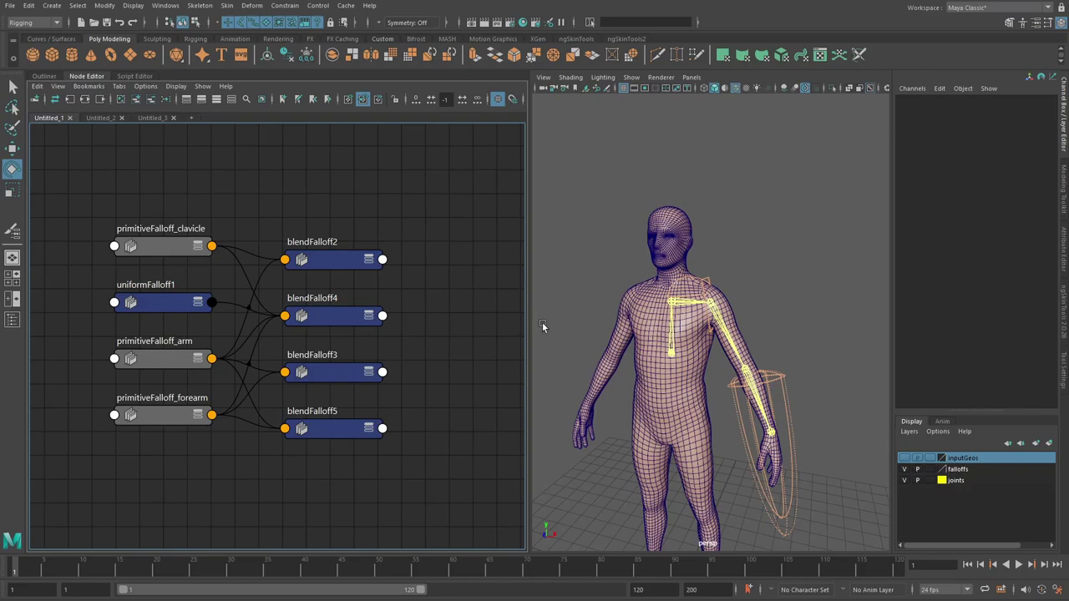
- Graph humanBody with its skinCluster1 in the Untitled_2 Node Editor tab and show the connected attributes of skinCluster1
click(693, 390)
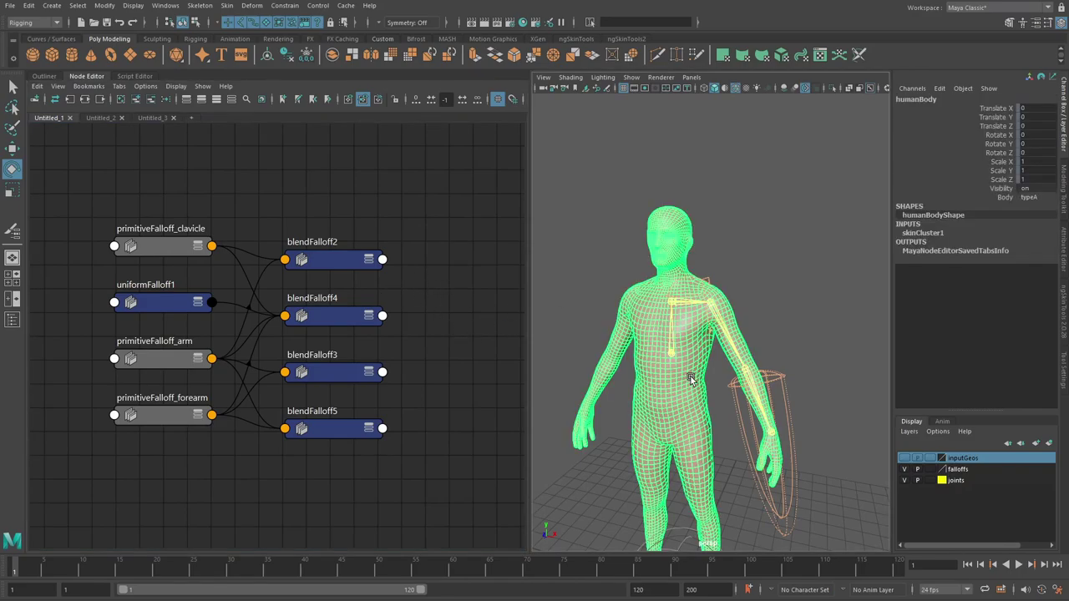
scroll(686, 373, up, 4)
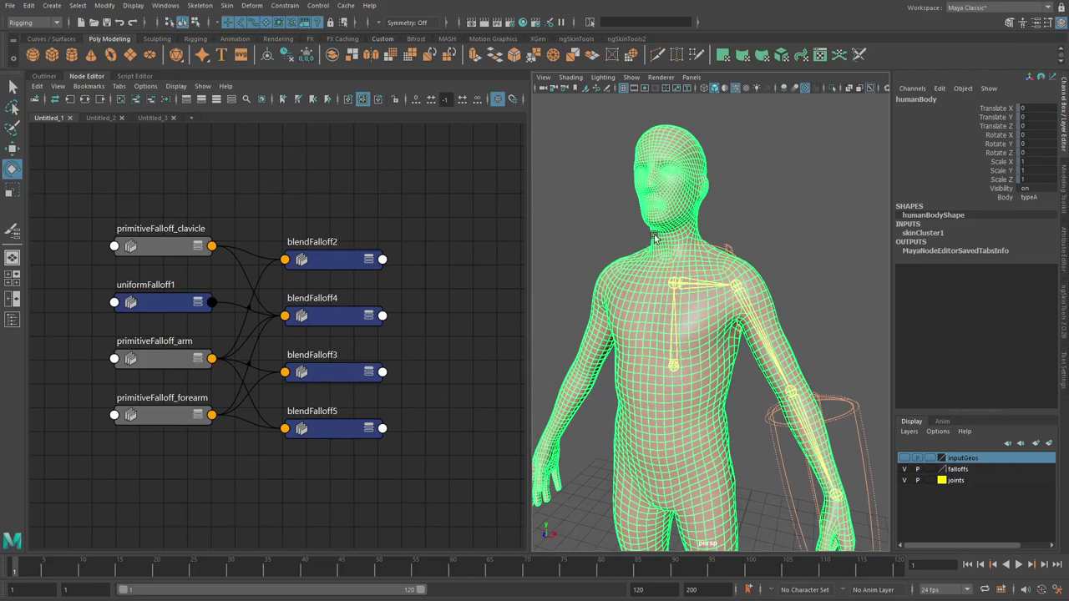
click(104, 117)
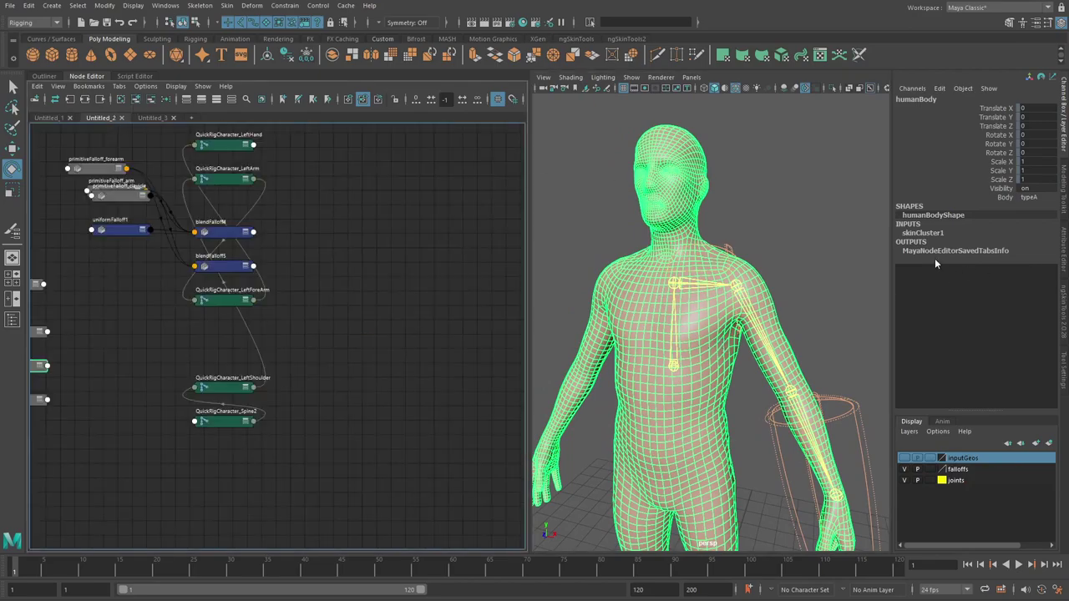
click(934, 233)
click(960, 241)
click(136, 99)
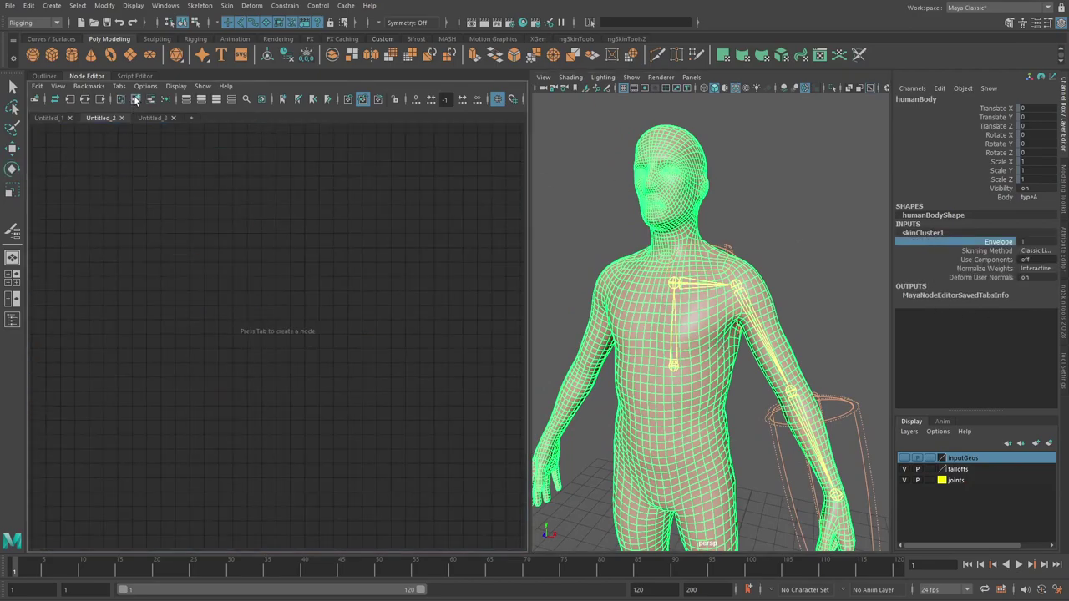
click(283, 314)
key(2)
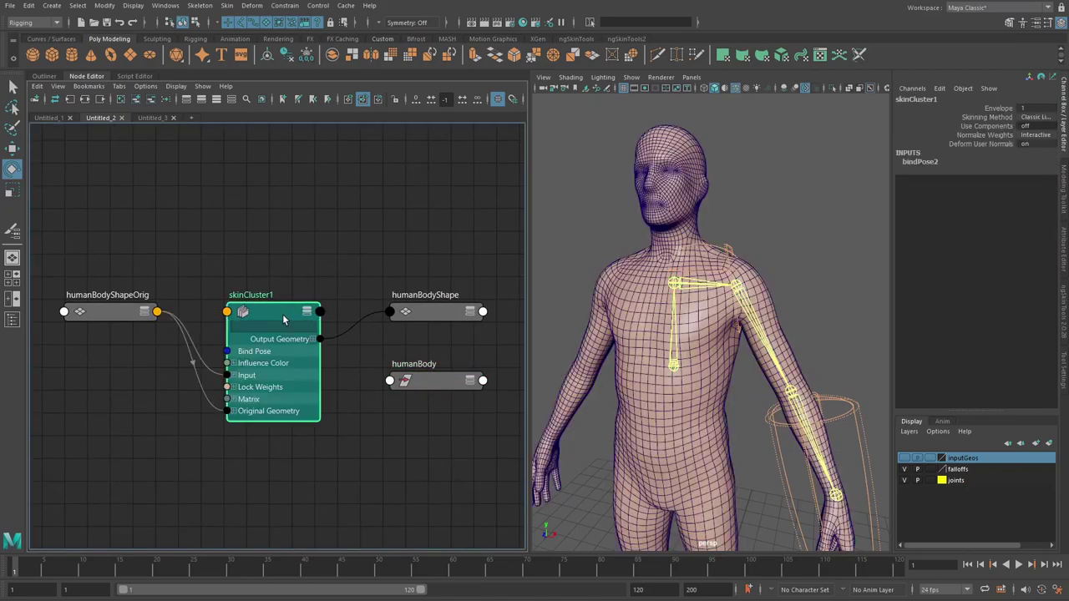
- Display all attributes of the skinCluster1 node in the Untitled_2 graph and clear the selection
key(3)
alt+middle_drag(270, 312, 303, 78)
alt+middle_drag(287, 263, 297, 315)
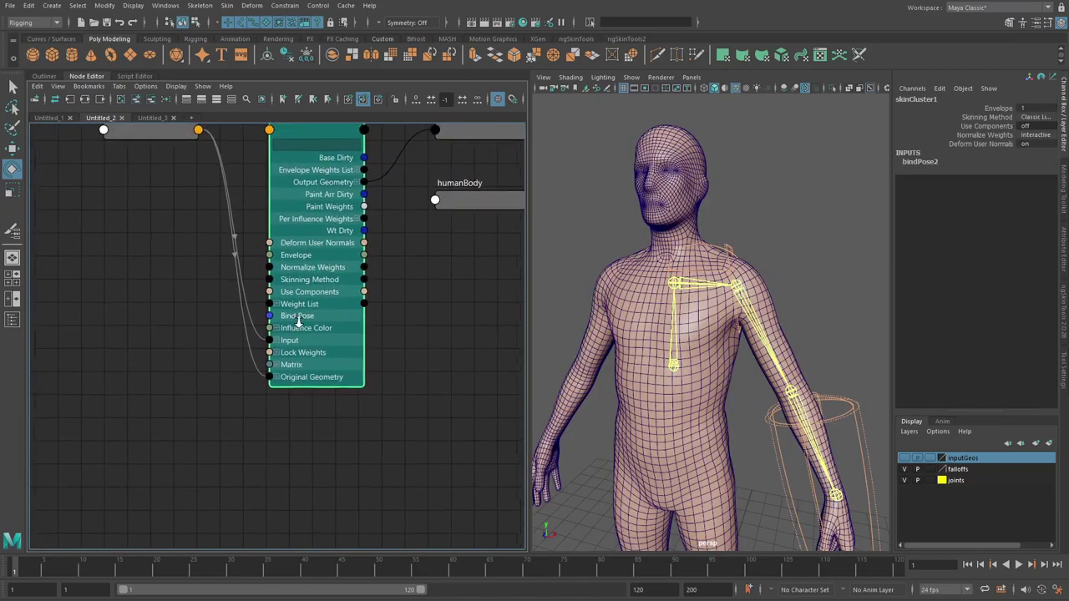
alt+right_drag(297, 314, 323, 317)
mouse_move(322, 316)
alt+middle_down()
mouse_move(327, 333)
mouse_move(331, 320)
alt+middle_up()
click(159, 280)
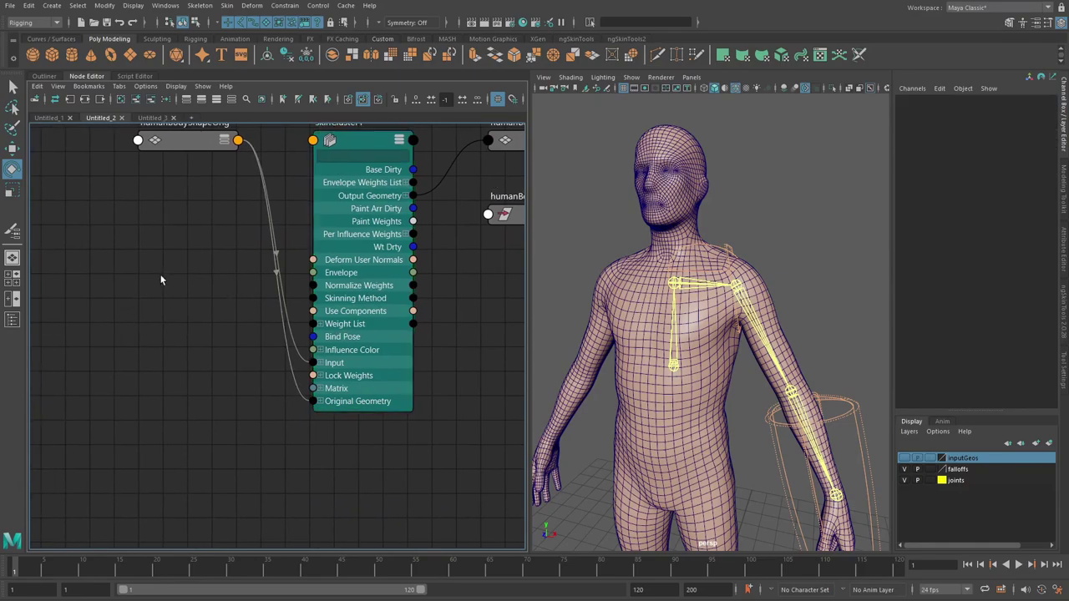
- Create a falloffEval node and place it below humanBodyShapeOrig, beside skinCluster1
alt+middle_drag(162, 276, 187, 299)
key(Tab)
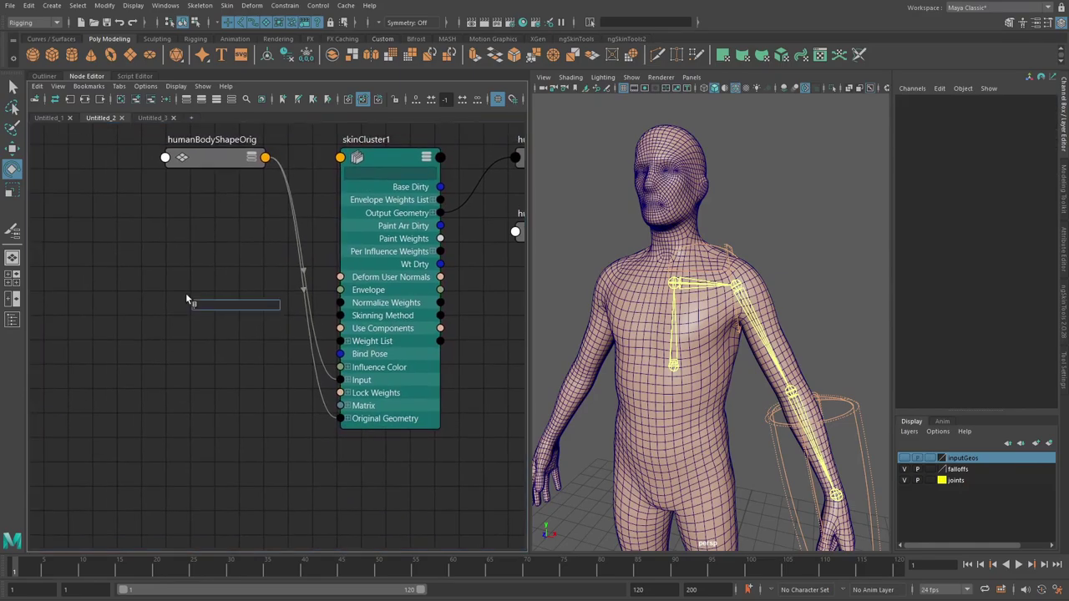
text(fall)
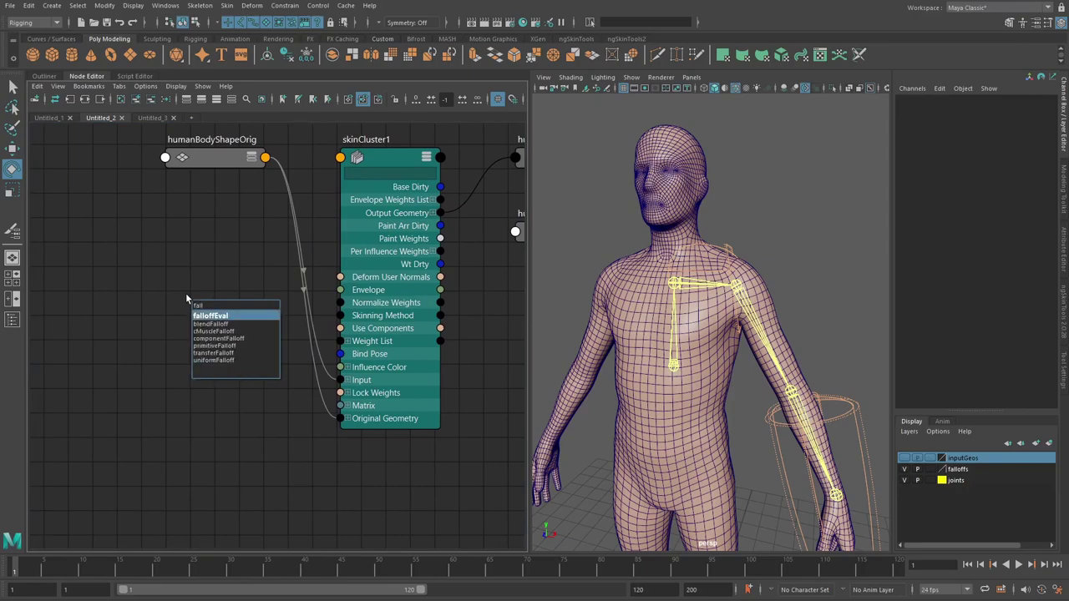
key(Return)
drag(232, 309, 200, 288)
key(3)
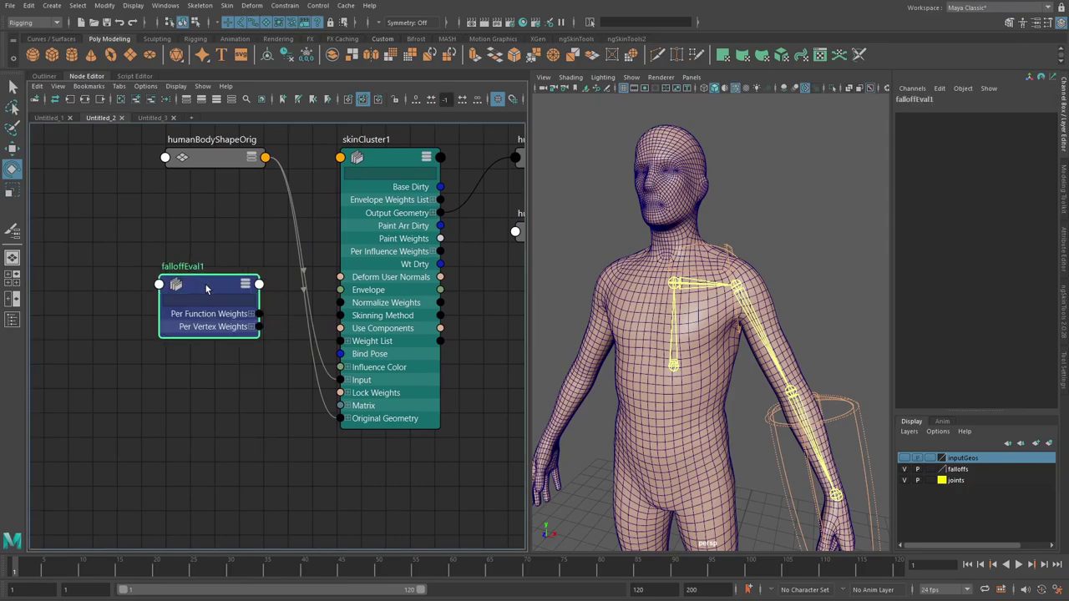
- Show all attributes of falloffEval1, check its Weight Function entries, and move the node slightly lower in the graph
right_click(201, 284)
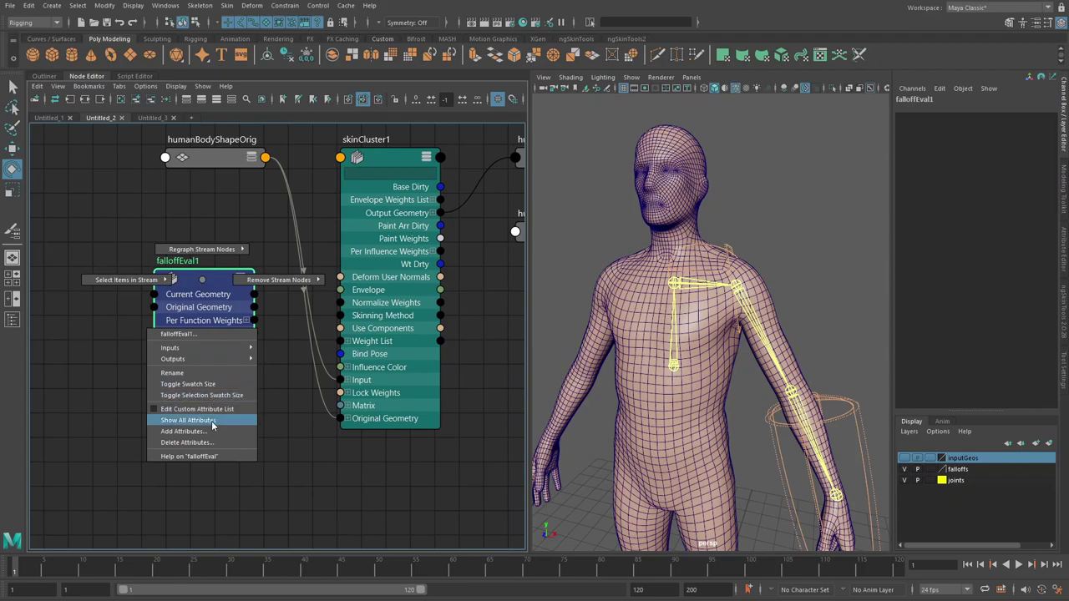
click(200, 422)
alt+middle_drag(217, 427, 234, 407)
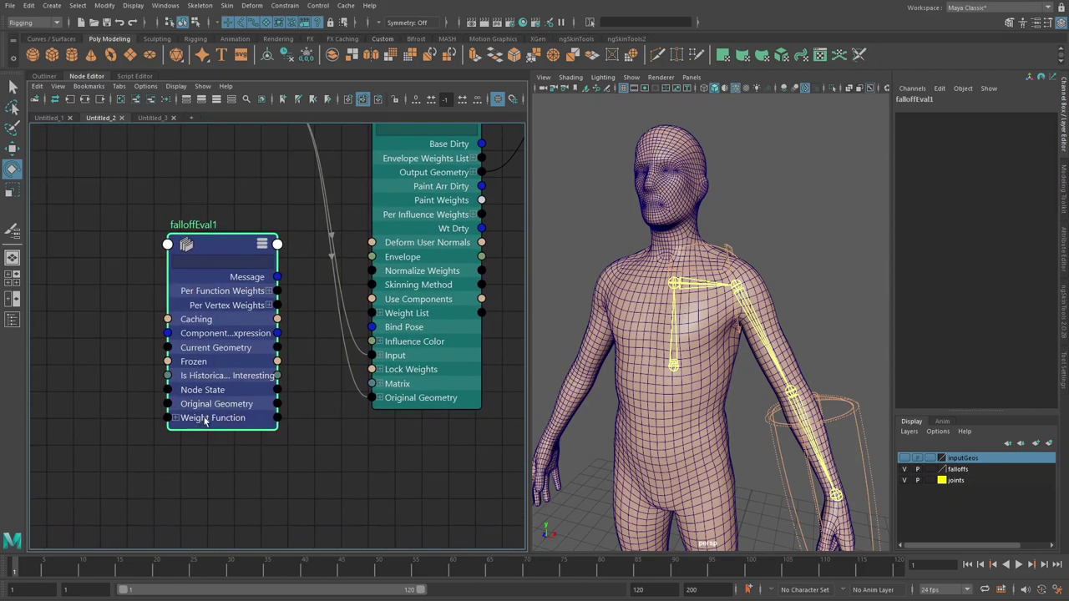
click(218, 402)
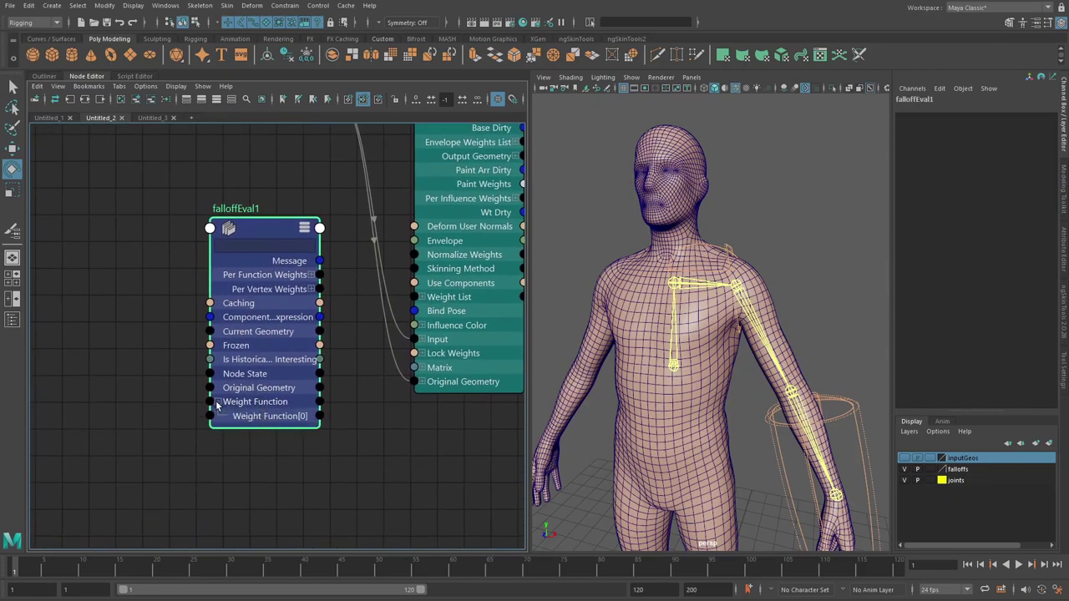
click(217, 402)
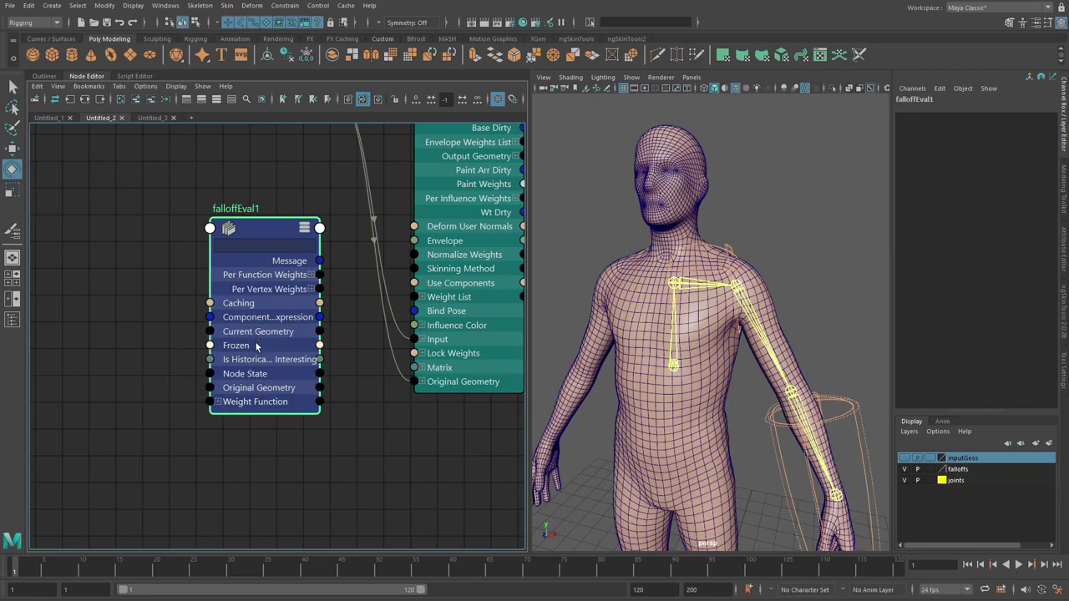
drag(258, 341, 244, 383)
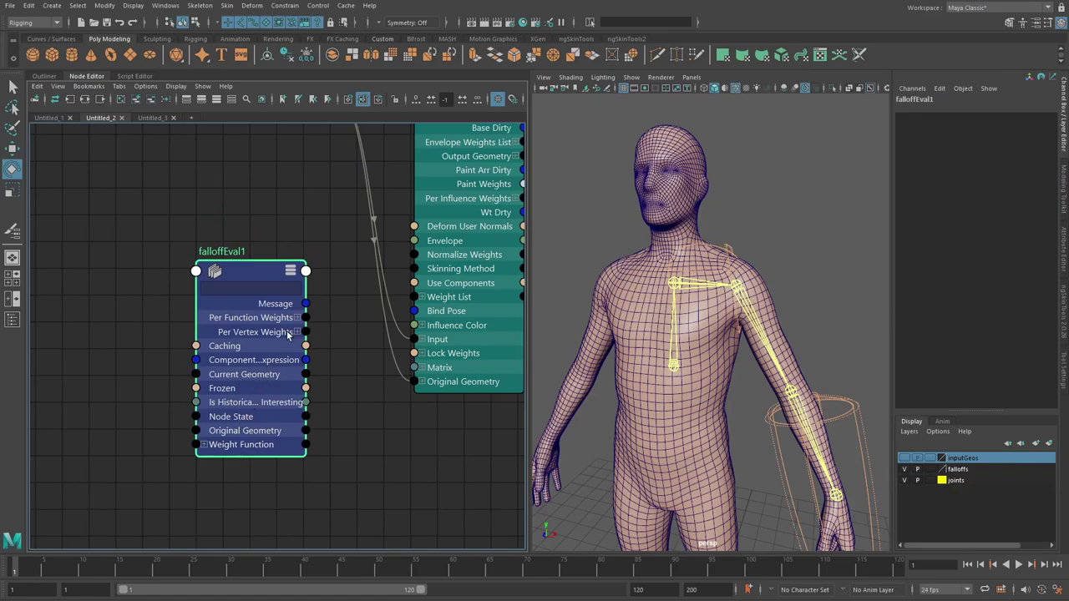
- Try to connect the Per Vertex Weights output of falloffEval1 to the Weight List of skinCluster1
alt+middle_drag(315, 334, 287, 342)
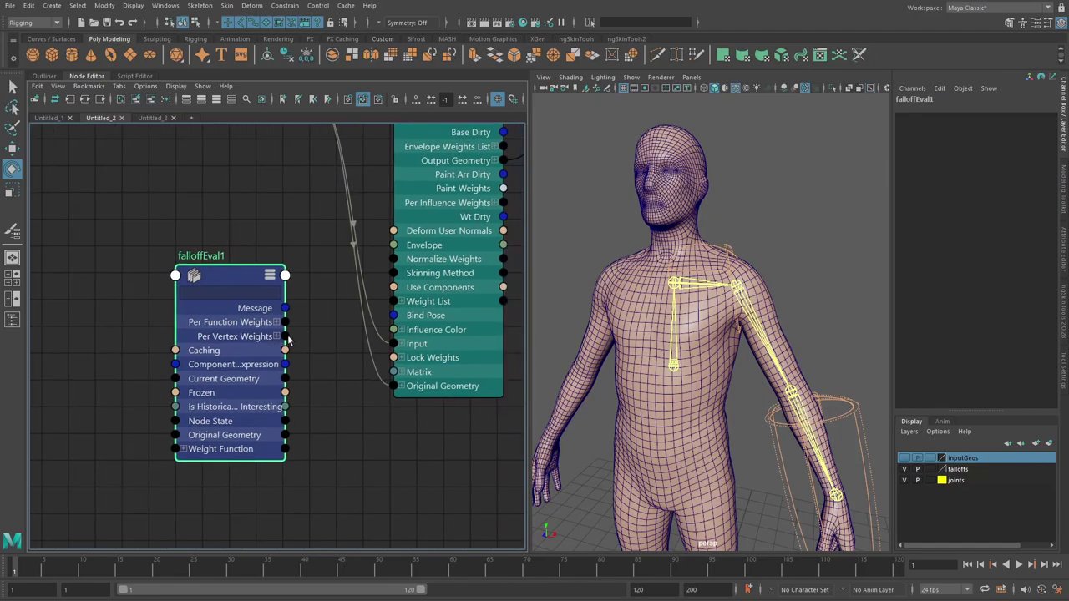
drag(287, 336, 389, 302)
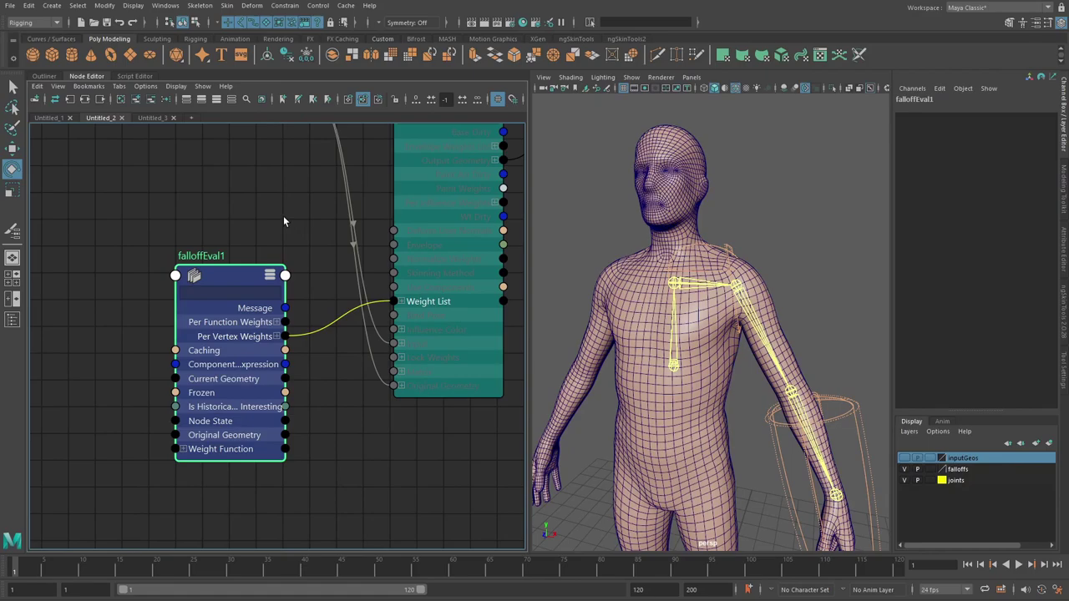
click(330, 255)
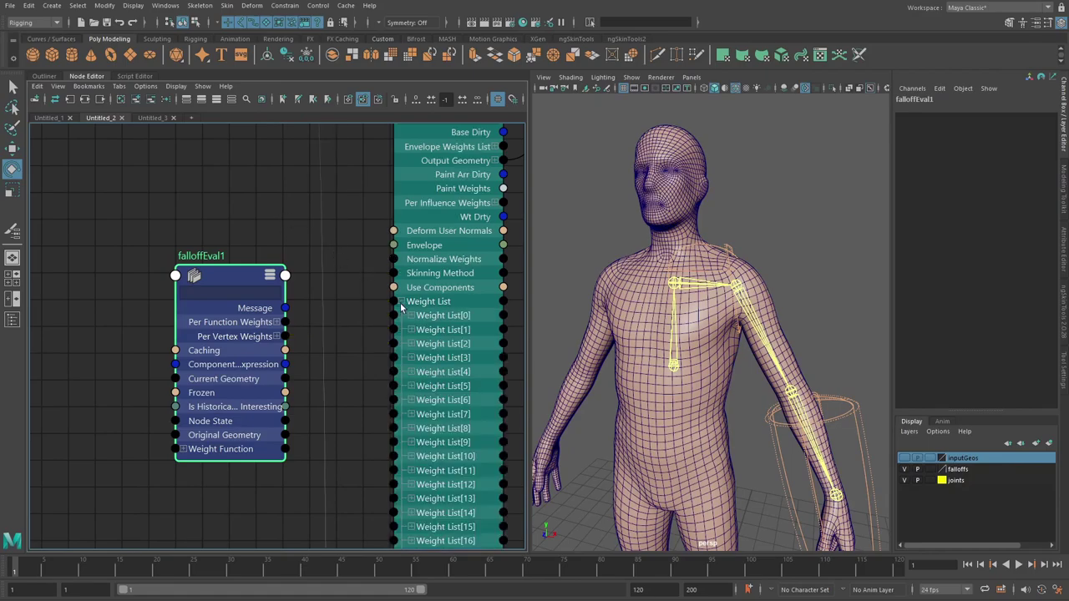
- Examine the individual entries of skinCluster1's Weight List and collapse the list again
alt+right_drag(467, 376, 410, 374)
alt+middle_drag(451, 498, 362, 288)
alt+middle_drag(354, 546, 345, 495)
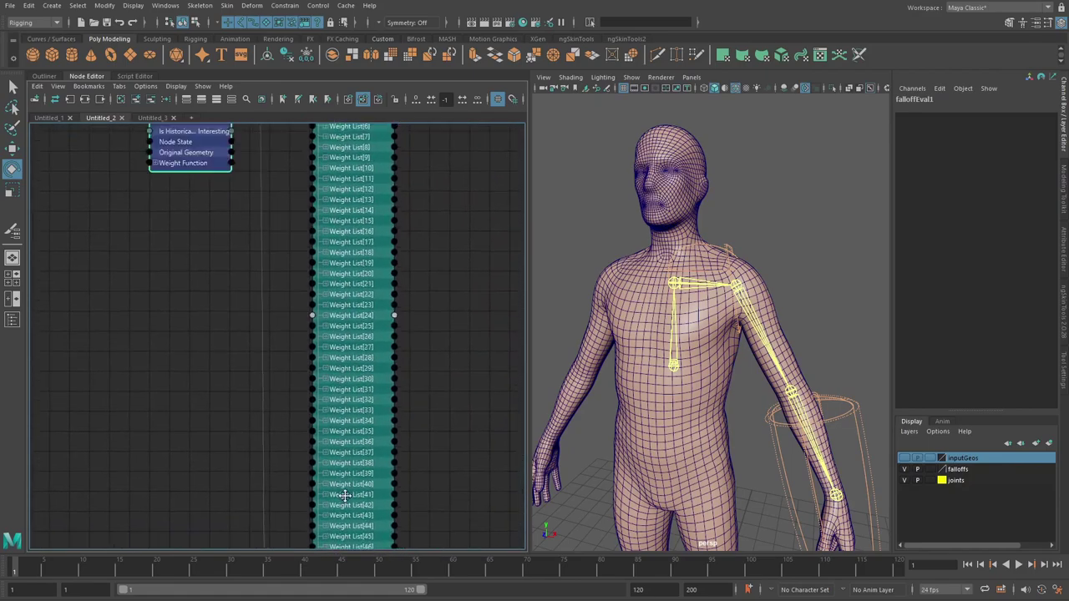
alt+middle_drag(373, 172, 375, 442)
scroll(375, 442, up, 1)
click(317, 313)
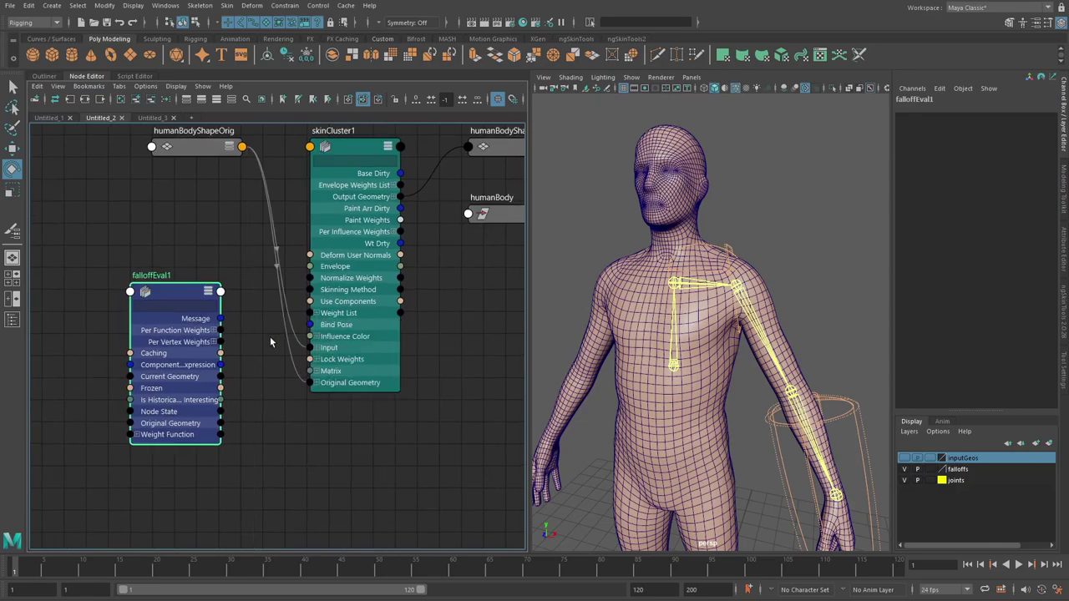
alt+right_drag(270, 338, 285, 343)
alt+middle_drag(284, 343, 310, 343)
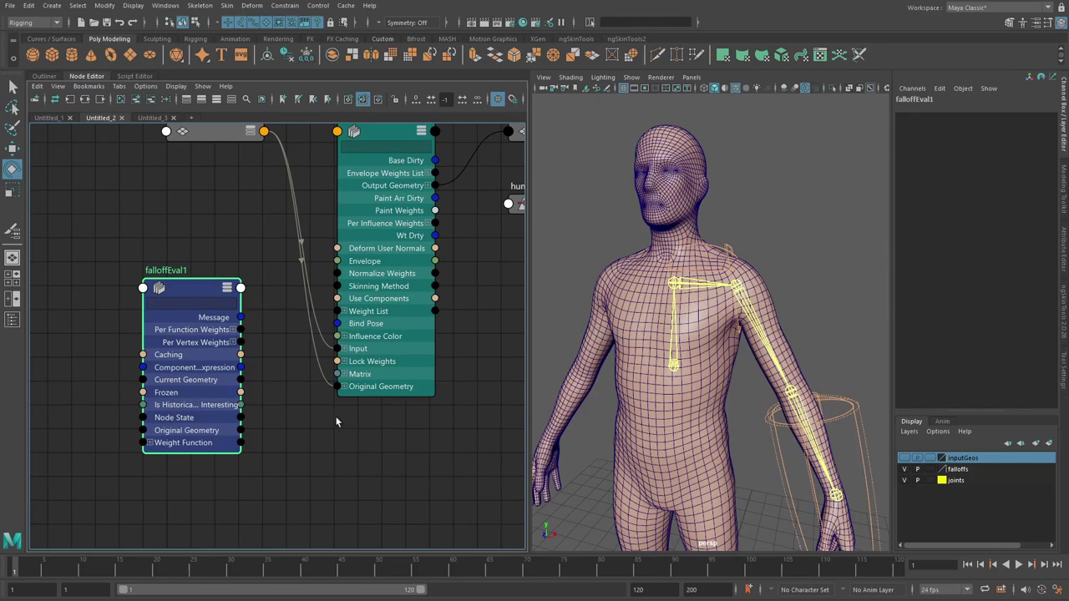
- Move the humanBodyShapeOrig node a little farther away from skinCluster1 in the graph
alt+middle_drag(304, 372, 373, 384)
alt+right_drag(372, 384, 337, 277)
alt+middle_drag(338, 276, 339, 285)
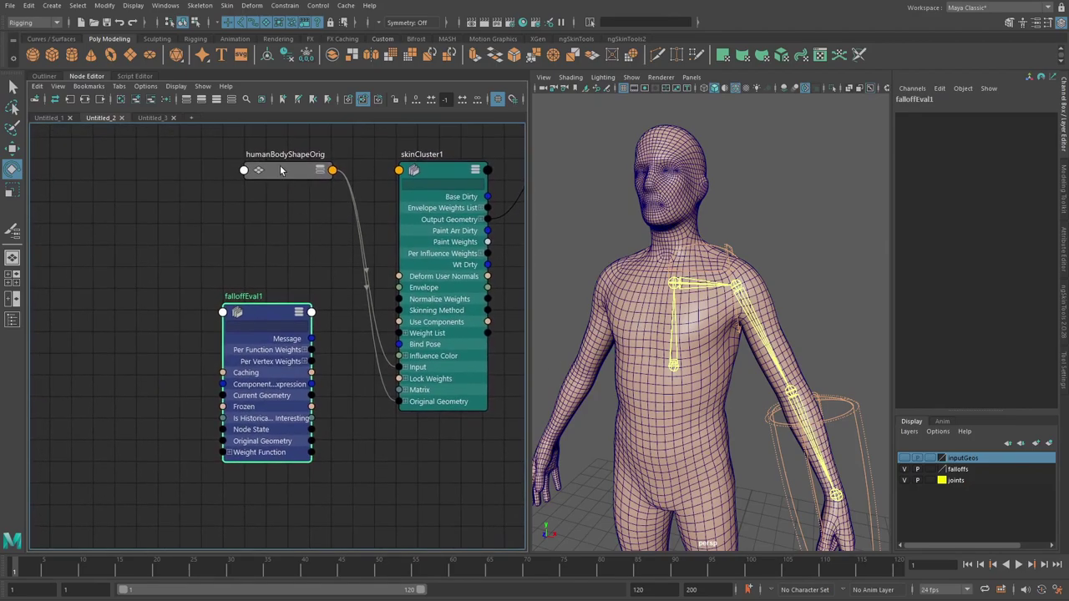
click(254, 169)
click(216, 256)
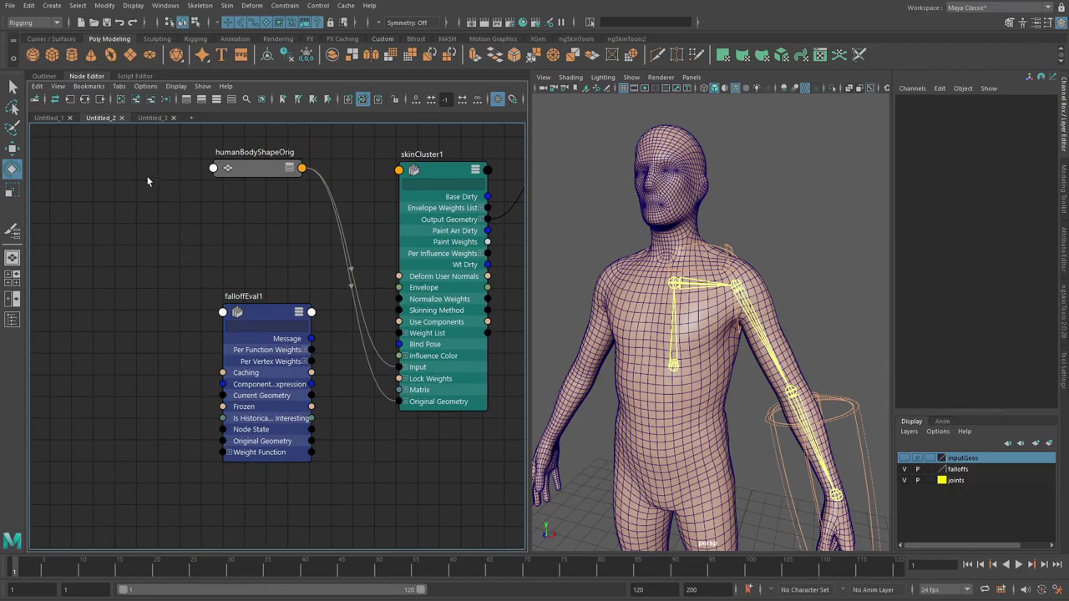
- Add the three primitiveFalloff nodes and uniformFalloff1 from Untitled_1 to the Untitled_2 graph and close the Untitled_3 graph
click(48, 118)
drag(134, 464, 174, 188)
click(277, 280)
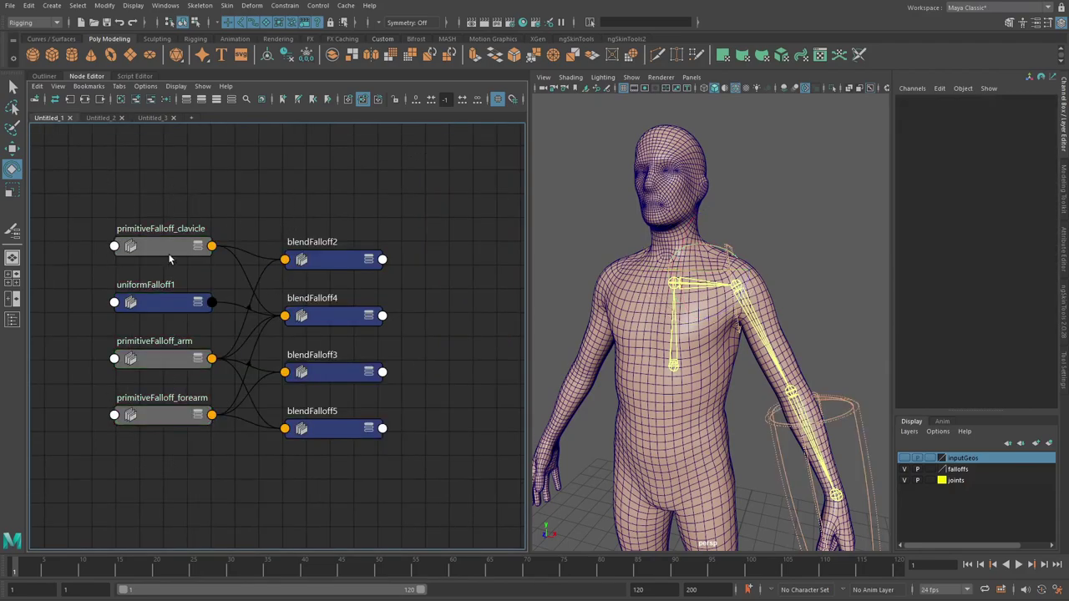
drag(169, 251, 168, 256)
click(165, 304)
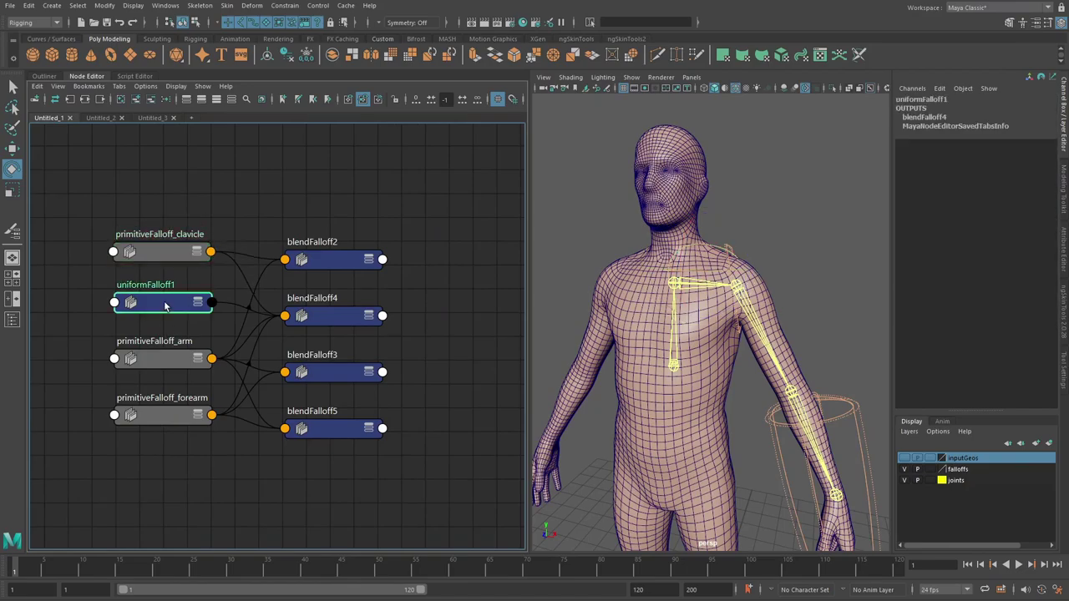
click(151, 118)
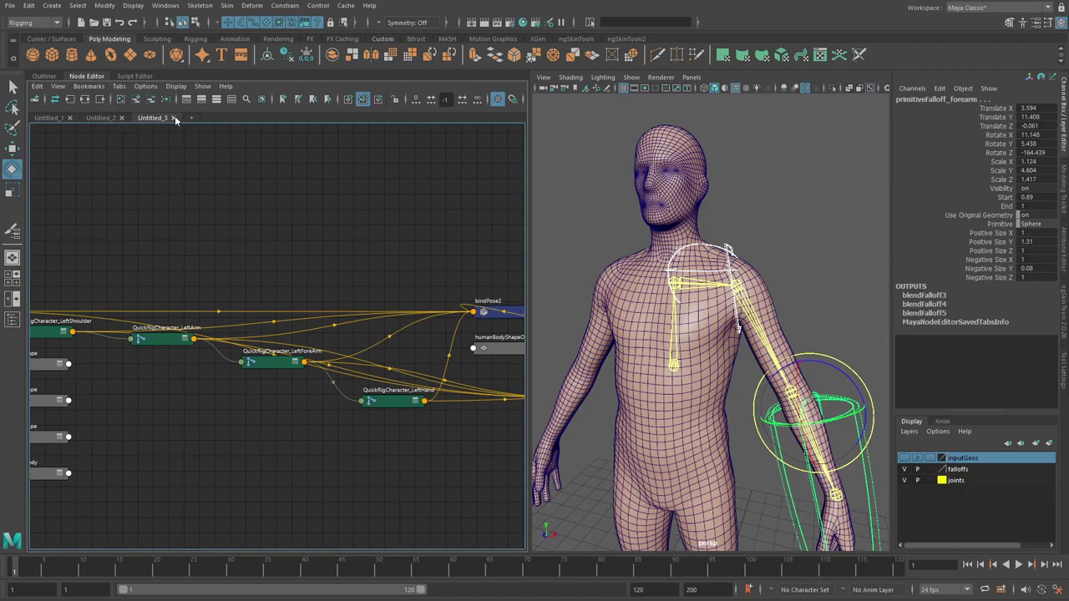
click(174, 117)
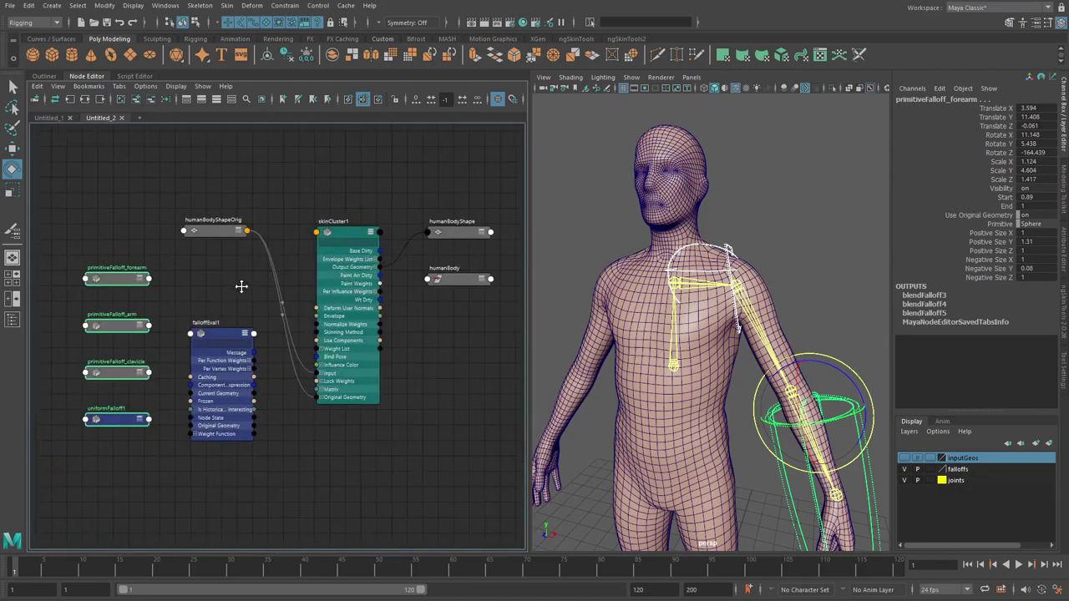
- Place uniformFalloff1 above the three primitiveFalloff nodes in the Untitled_2 graph
click(120, 407)
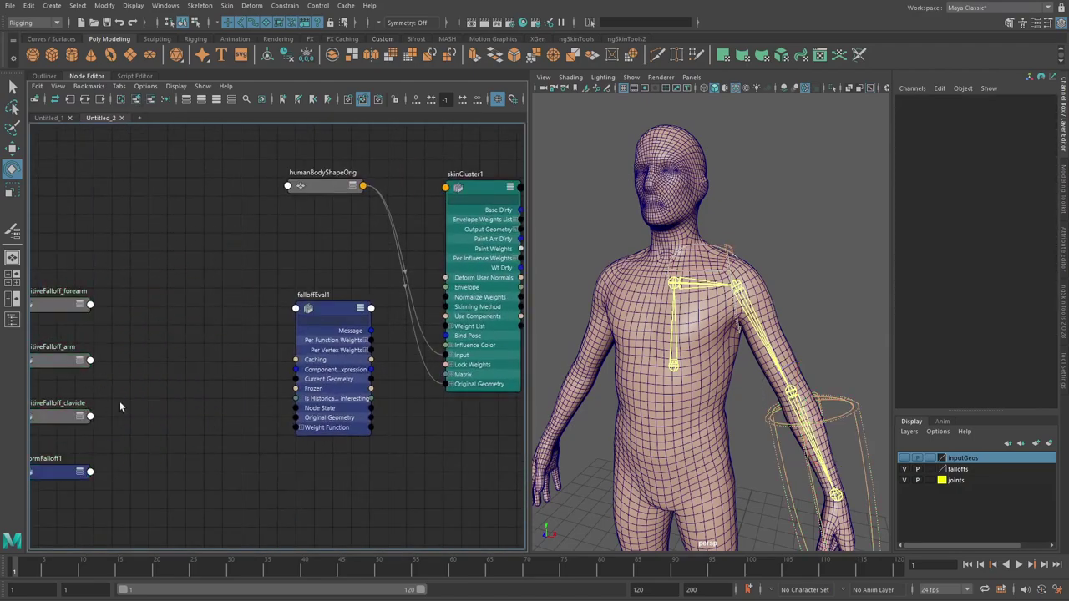
alt+middle_drag(119, 407, 178, 343)
drag(138, 406, 140, 182)
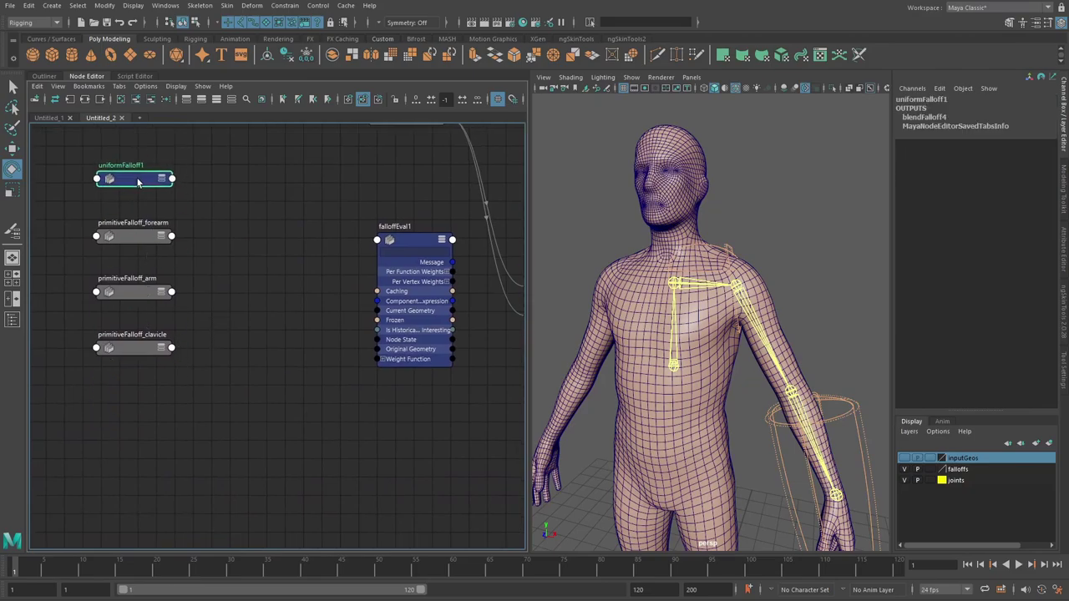
- Delete the blendFalloff2 and blendFalloff3 nodes from the Untitled_1 graph
click(50, 118)
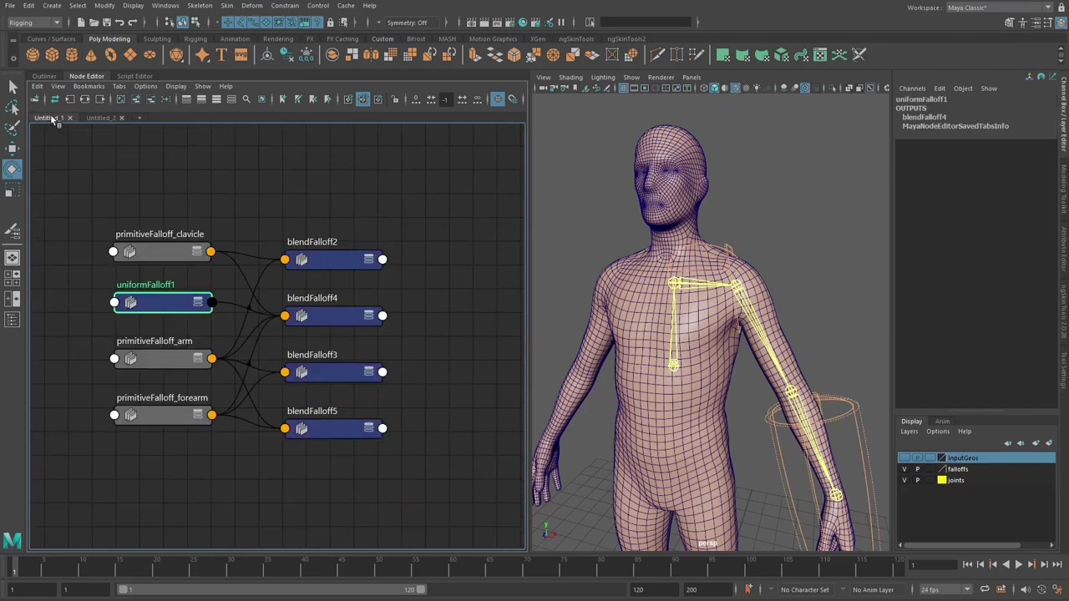
click(267, 192)
drag(162, 255, 159, 223)
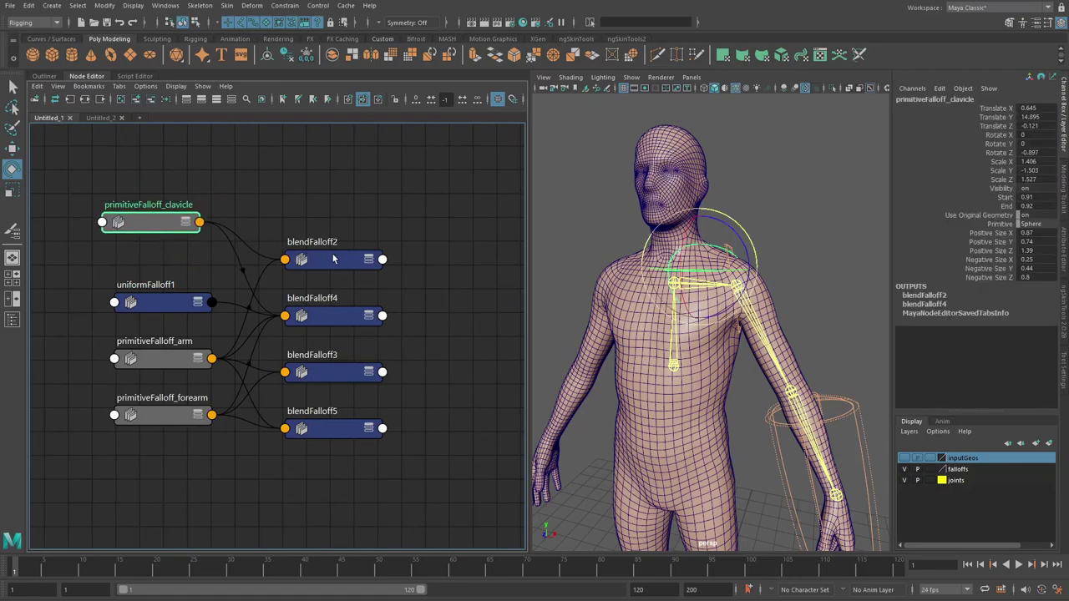
drag(333, 260, 341, 245)
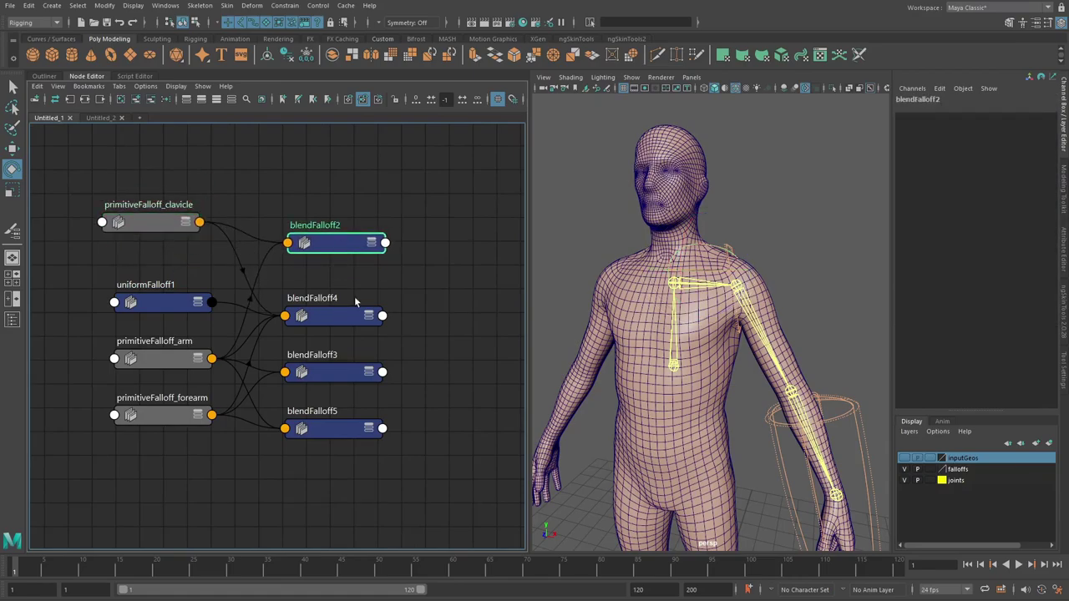
key(Delete)
drag(339, 376, 340, 195)
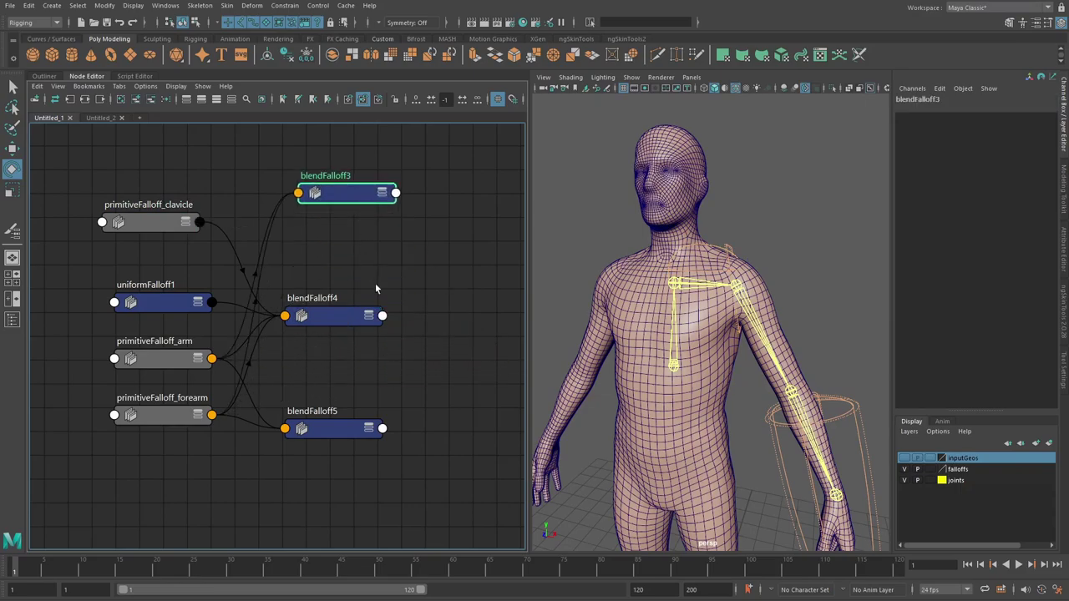
key(Delete)
- Review the blend falloff attributes of blendFalloff5 and blendFalloff4 in the Attribute Editor
drag(338, 432, 338, 424)
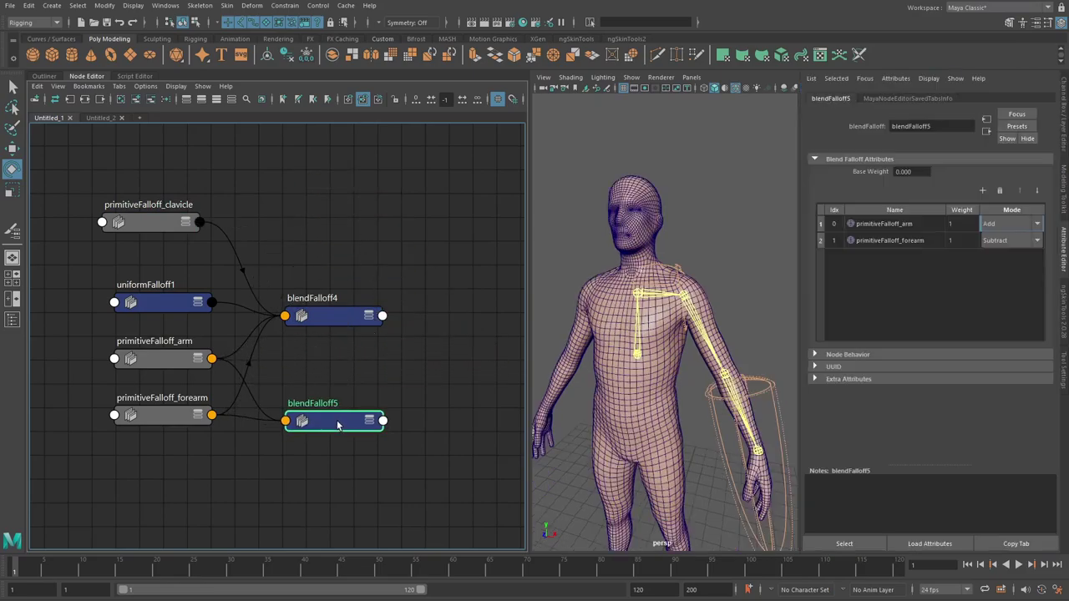
click(344, 326)
alt+middle_drag(390, 324, 348, 300)
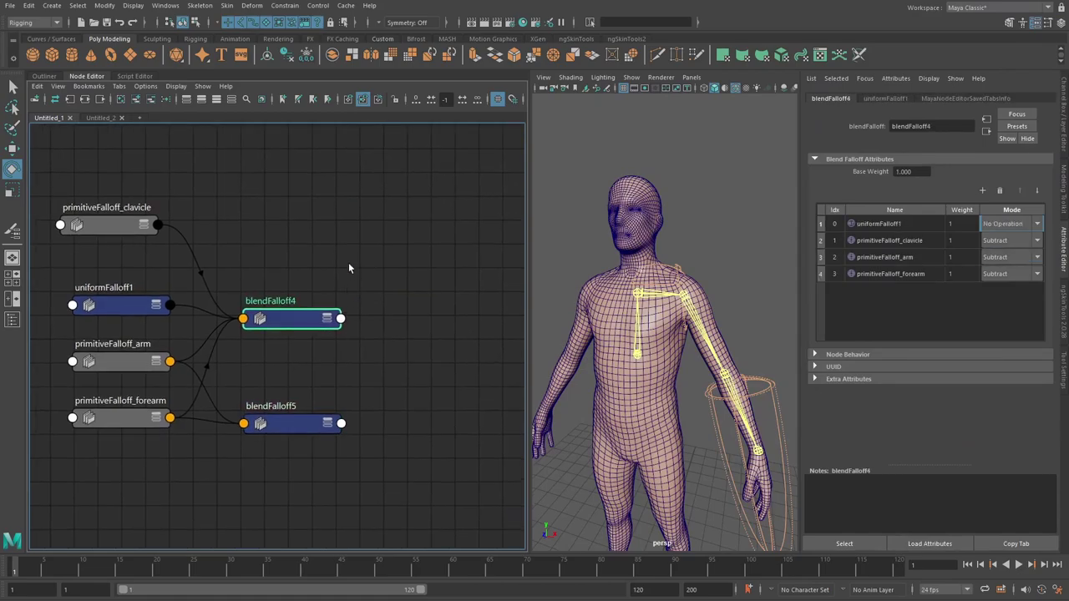
click(349, 267)
- Add blendFalloff4 and blendFalloff5 together with all their input falloff nodes to the Untitled_2 graph
alt+middle_drag(284, 345, 290, 325)
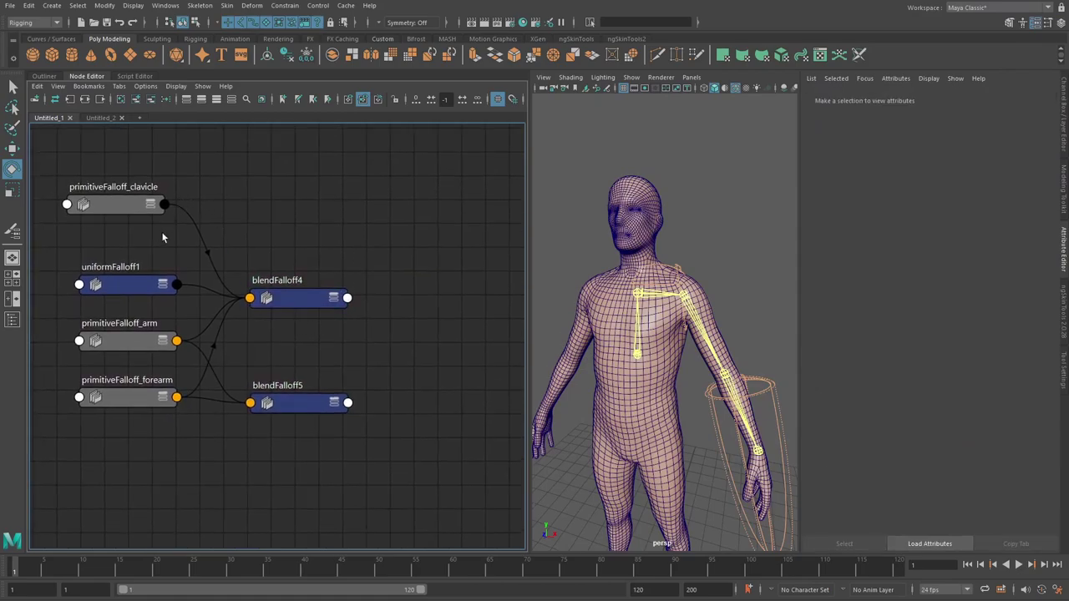
drag(119, 170, 292, 434)
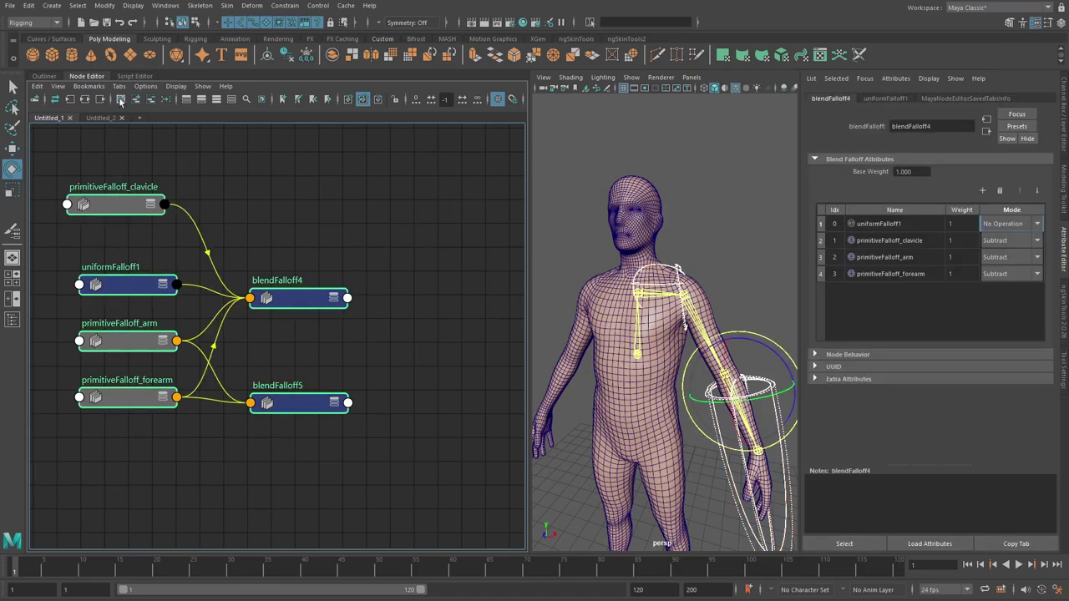
click(121, 99)
click(135, 100)
click(201, 163)
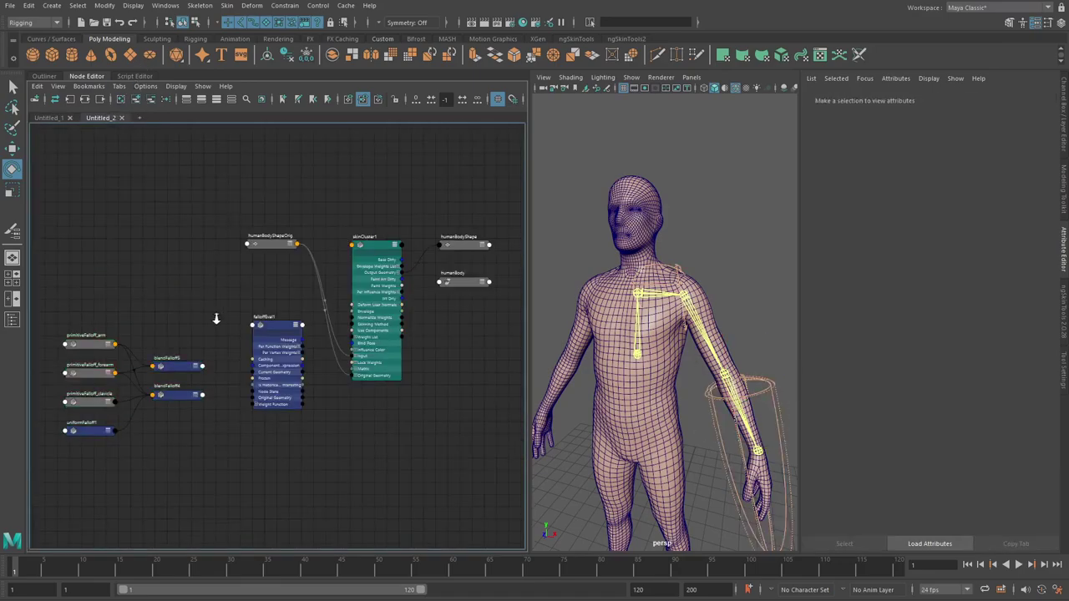
- Expand the Weight Function attribute of falloffEval1 and move uniformFalloff1 above the primitiveFalloff nodes
scroll(217, 320, up, 3)
alt+middle_drag(245, 337, 296, 275)
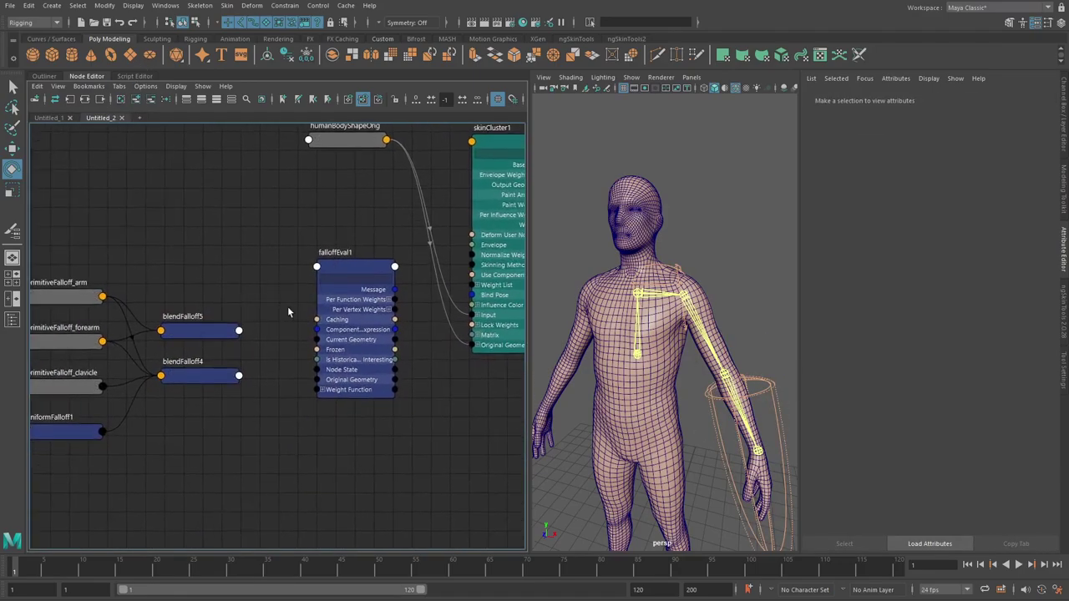
click(321, 390)
drag(141, 391, 128, 167)
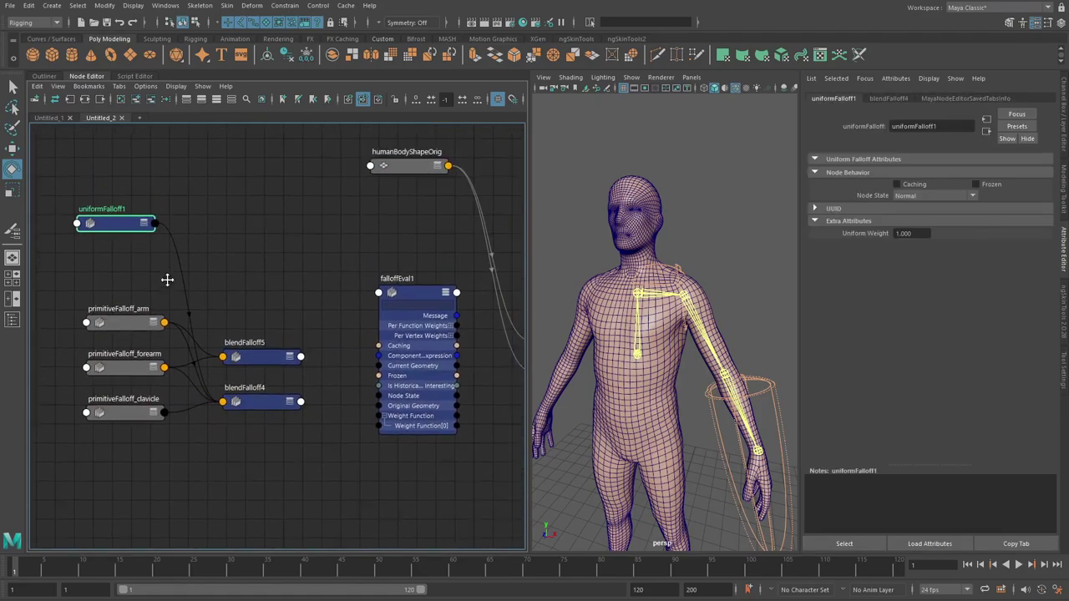
- Place blendFalloff4 beside uniformFalloff1 and blendFalloff5 beside primitiveFalloff_clavicle, with blendFalloff4's Output Weight Function shown
drag(252, 447, 254, 263)
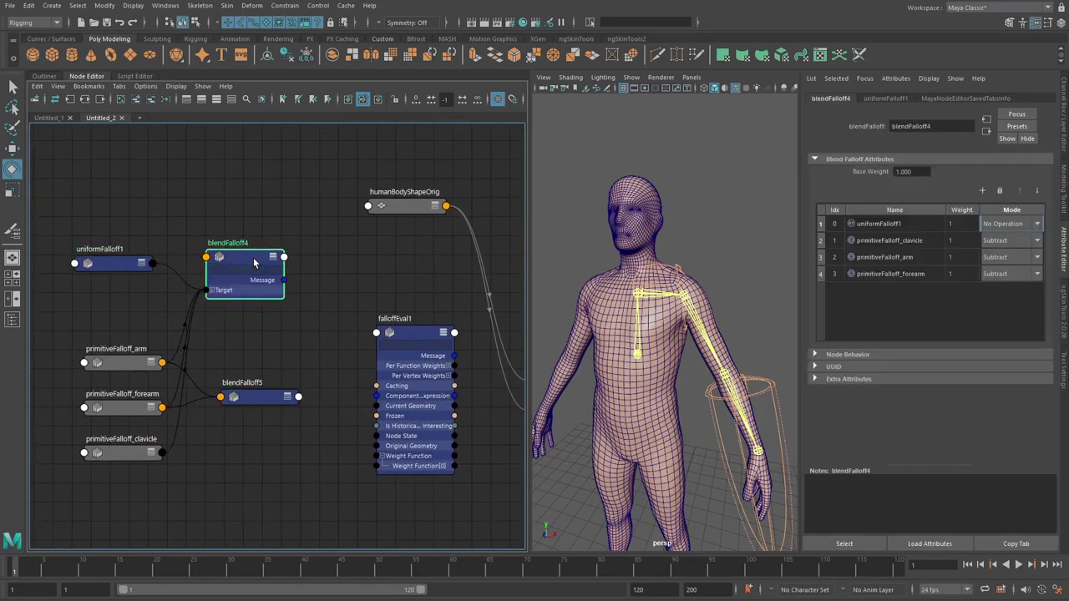
drag(251, 397, 216, 452)
drag(248, 257, 257, 243)
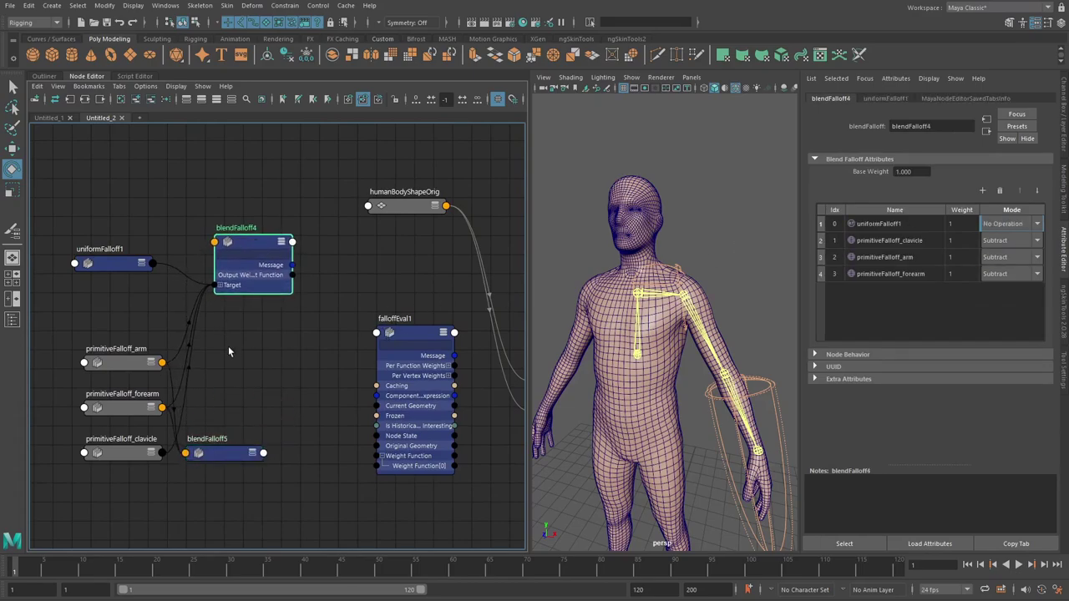
alt+middle_drag(291, 333, 255, 309)
scroll(257, 301, up, 1)
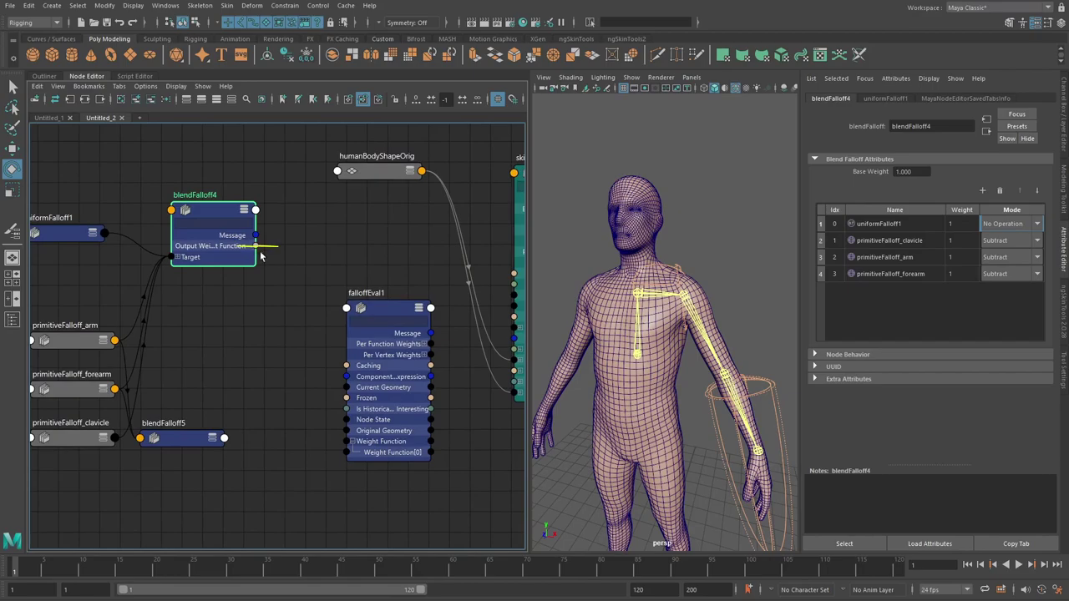
drag(260, 256, 329, 394)
alt+middle_drag(386, 379, 297, 375)
scroll(295, 367, down, 1)
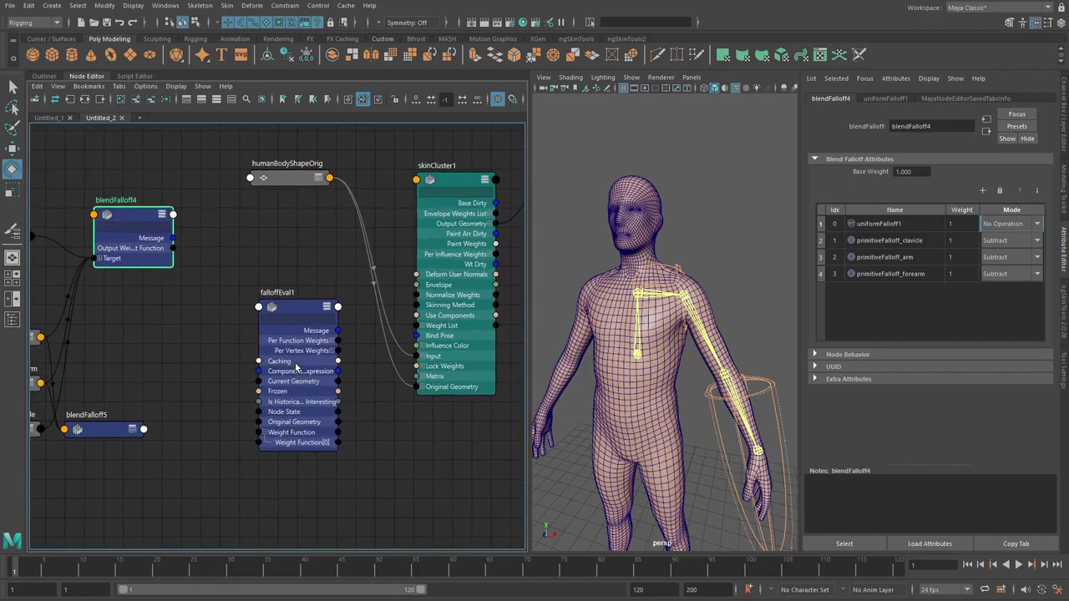
alt+middle_drag(233, 297, 314, 306)
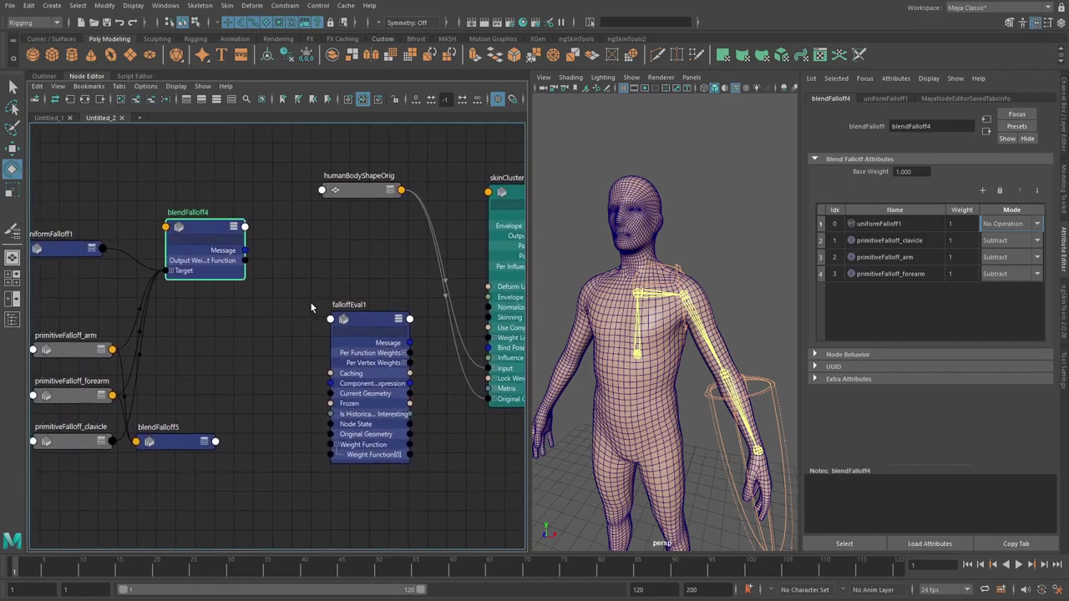
scroll(260, 321, down, 1)
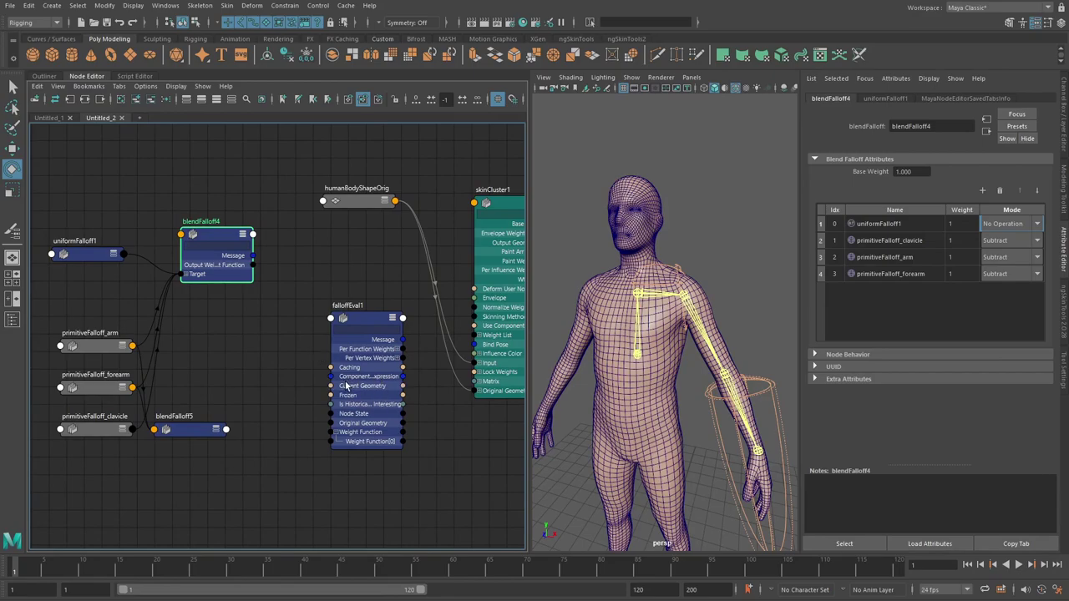
- Graph skinCluster1's input connections in a new Node Editor graph and show its connected attributes
alt+middle_drag(418, 343, 339, 343)
click(424, 279)
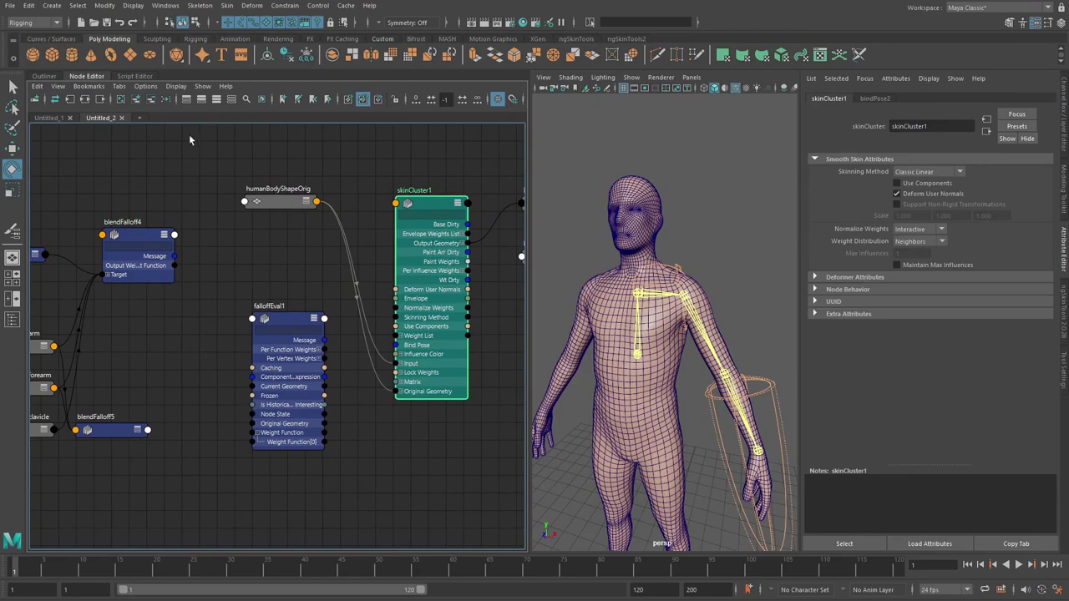
click(141, 118)
click(70, 99)
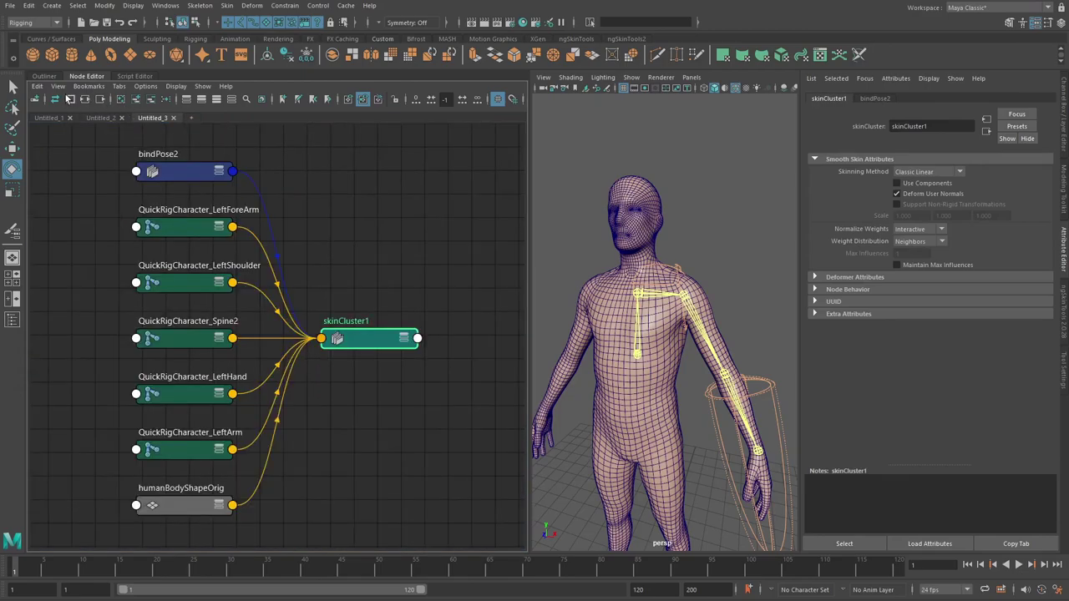
click(372, 351)
drag(374, 339, 380, 322)
key(2)
drag(371, 382, 401, 319)
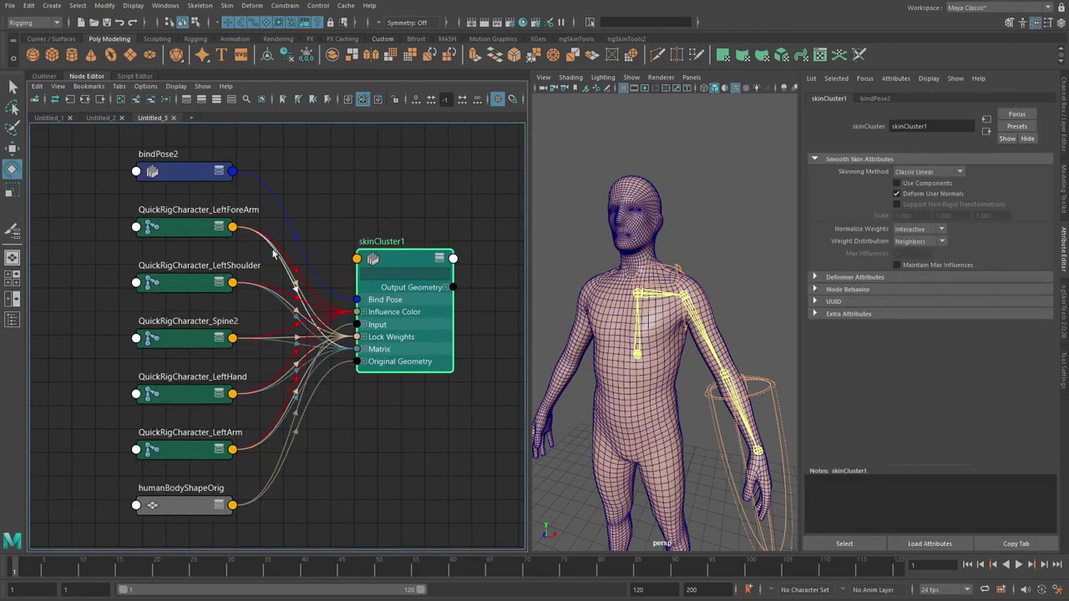
- Remove the bindPose2 and humanBodyShapeOrig nodes from the Untitled_3 graph without deleting them from the scene
click(186, 170)
drag(186, 172, 196, 189)
click(190, 499)
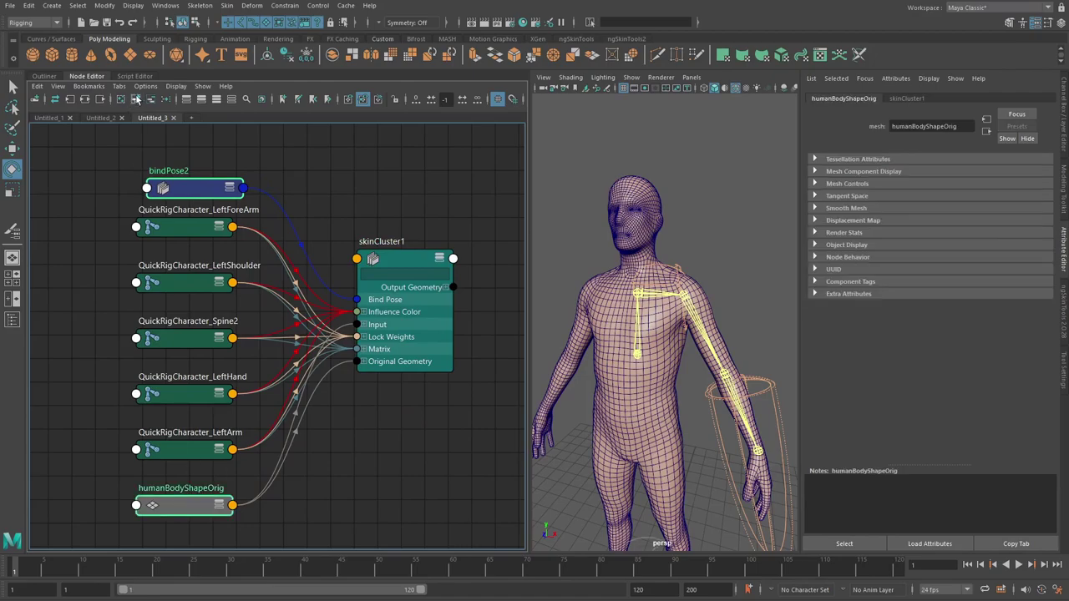
click(136, 99)
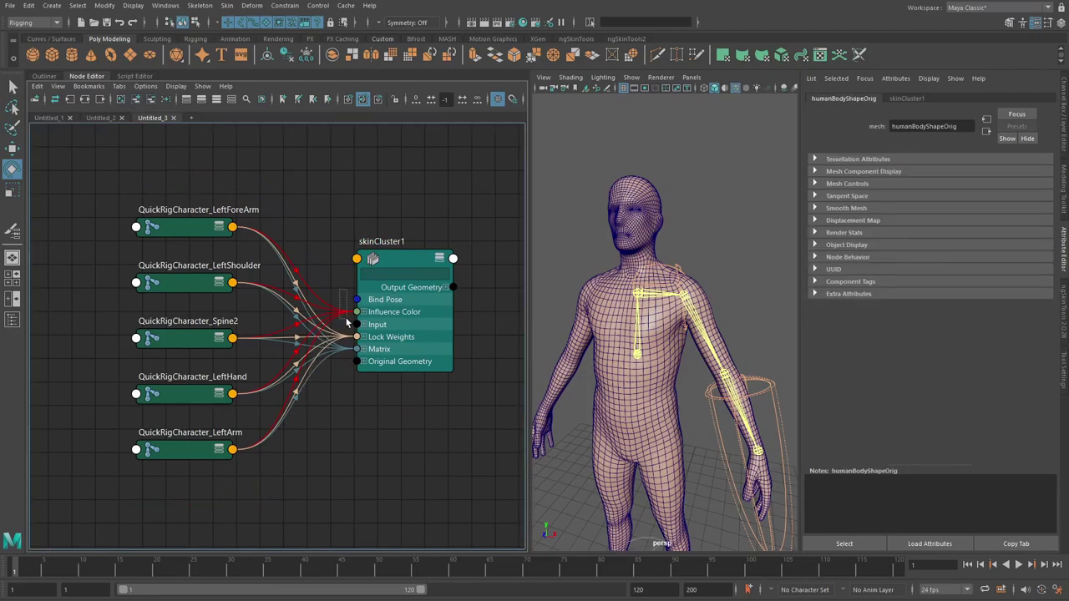
- Delete the joints' connections to skinCluster1's Influence Color and Lock Weights, and expand its Matrix attribute
click(349, 324)
key(Delete)
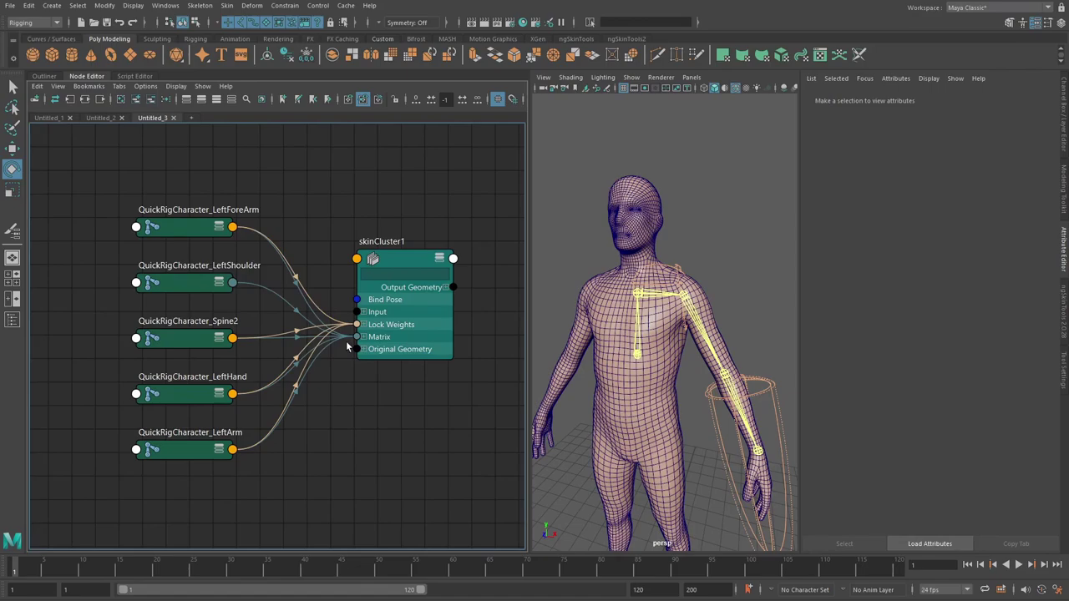
click(347, 324)
key(Delete)
click(364, 325)
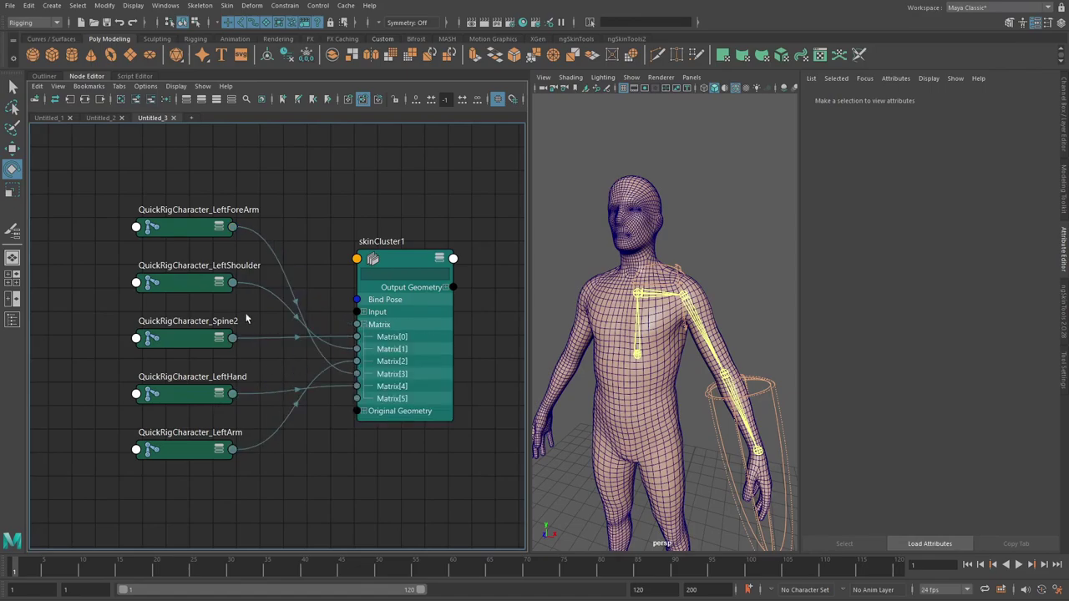
- Arrange the joint nodes in Matrix index order: Spine2, LeftShoulder, LeftArm, LeftForeArm and LeftHand from top to bottom
alt+middle_drag(246, 318, 286, 275)
drag(237, 188, 171, 388)
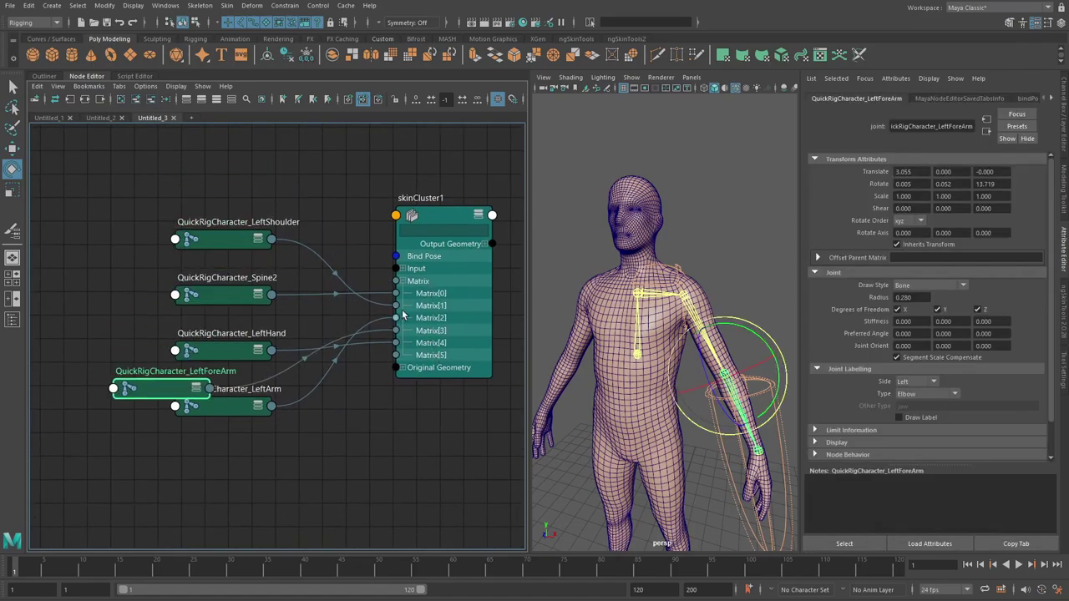
drag(235, 237, 224, 328)
drag(242, 289, 228, 205)
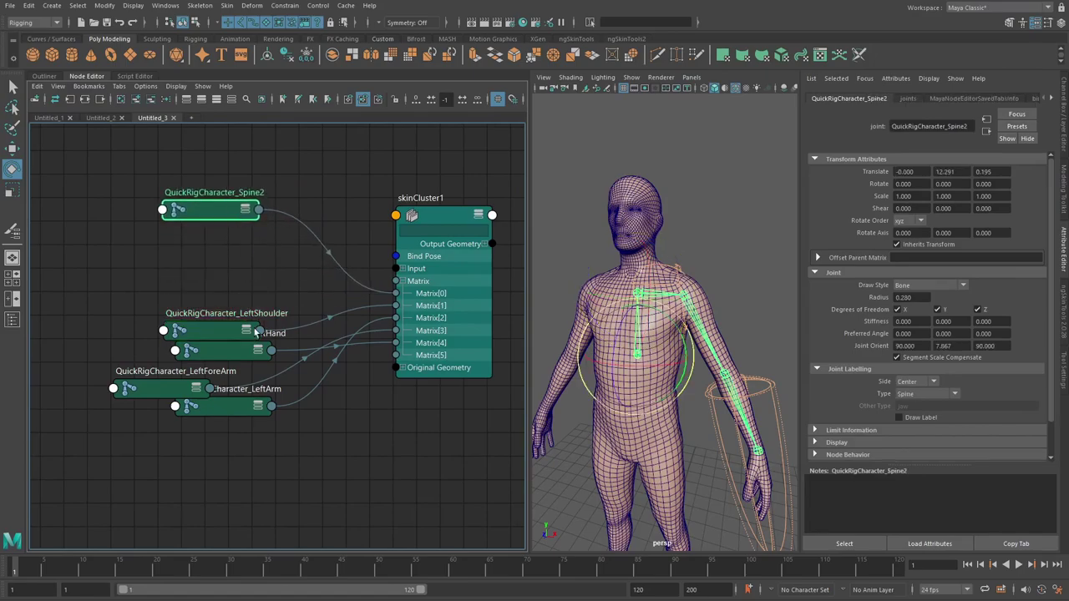
drag(231, 333, 223, 262)
drag(243, 352, 238, 356)
drag(255, 400, 231, 293)
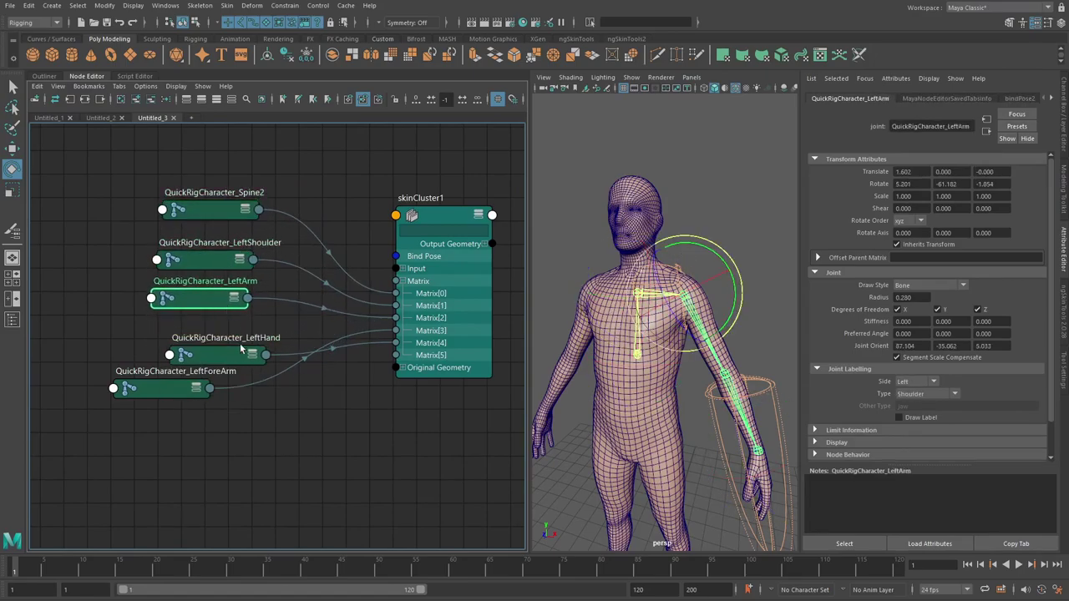
drag(241, 353, 181, 442)
shift+drag(164, 389, 198, 354)
click(296, 355)
alt+right_drag(343, 423, 368, 393)
alt+middle_drag(368, 393, 353, 408)
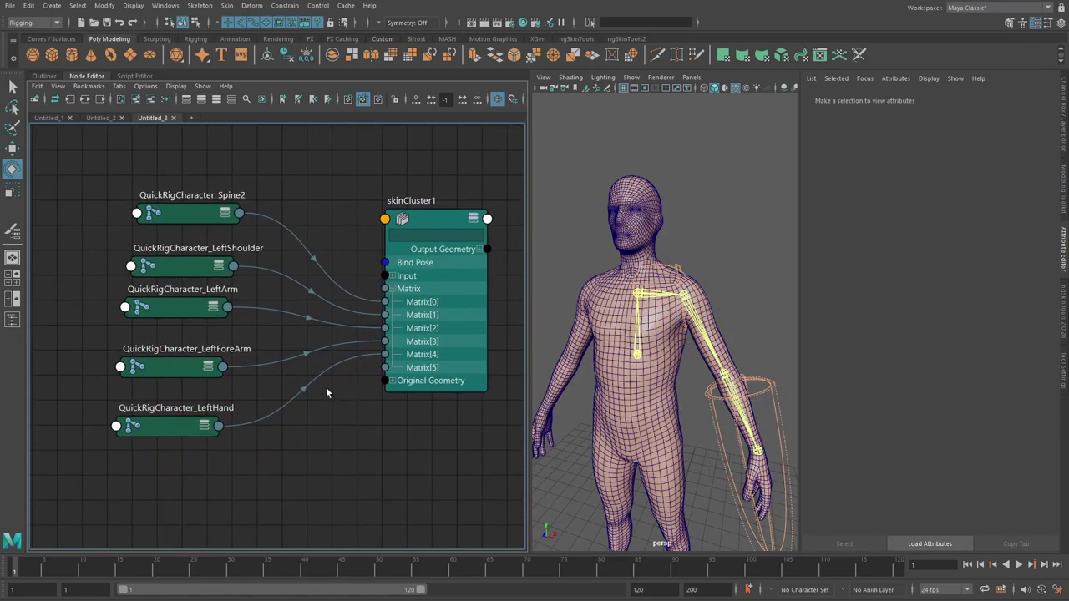
- Space the five ordered joint nodes evenly, checking each joint against its skinCluster1 Matrix index
drag(199, 212, 185, 209)
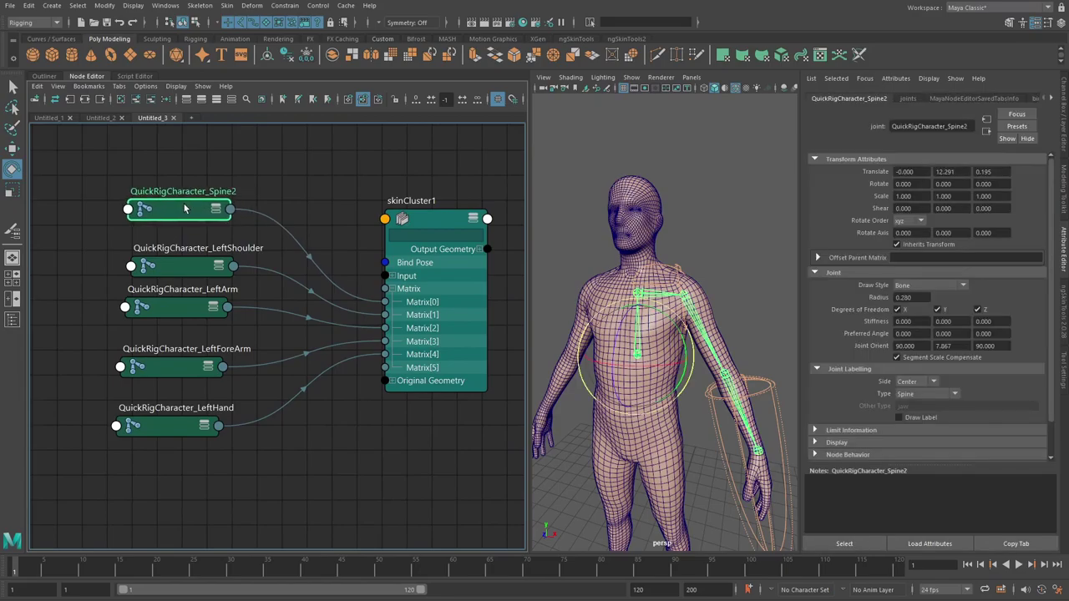
drag(185, 263, 175, 259)
mouse_move(192, 309)
mouse_down()
mouse_move(176, 320)
mouse_move(190, 317)
mouse_up()
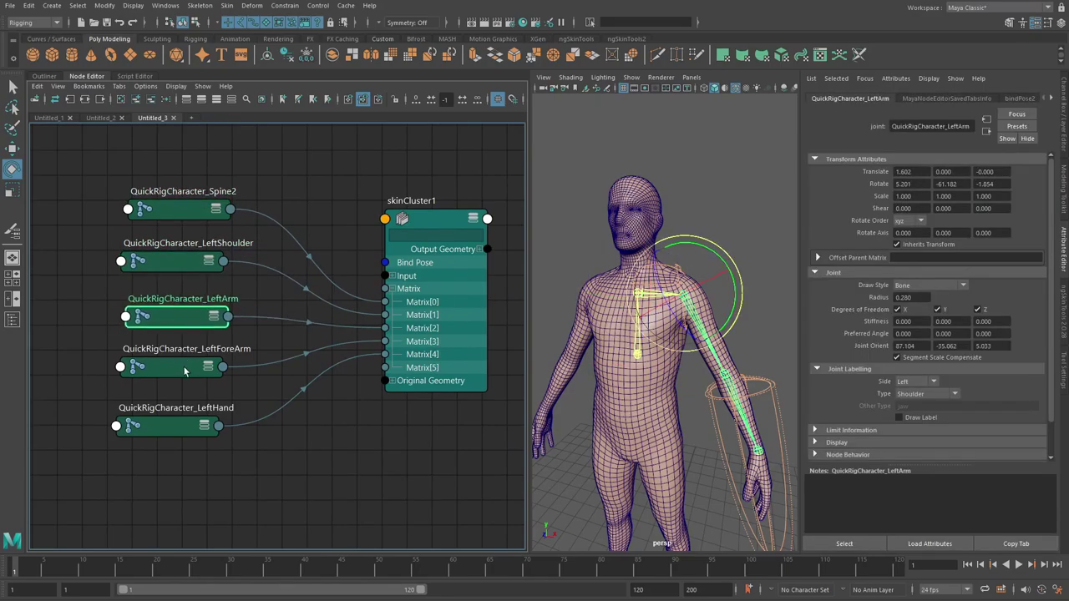
drag(185, 371, 185, 369)
click(181, 428)
drag(181, 427, 178, 415)
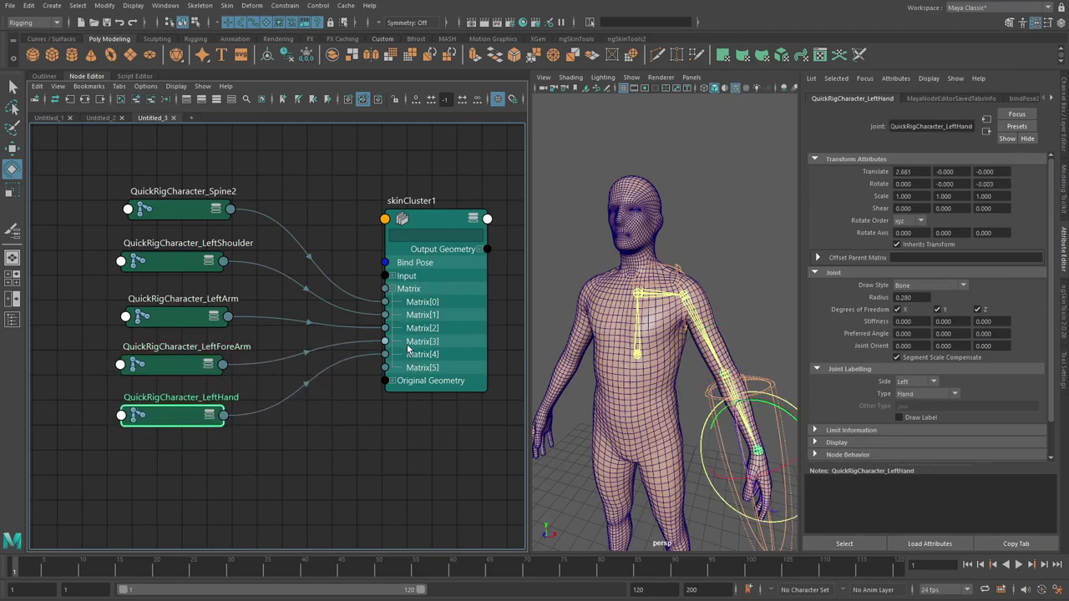
- Return to the Untitled_2 graph and move falloffEval1 up beneath humanBodyShapeOrig
click(97, 118)
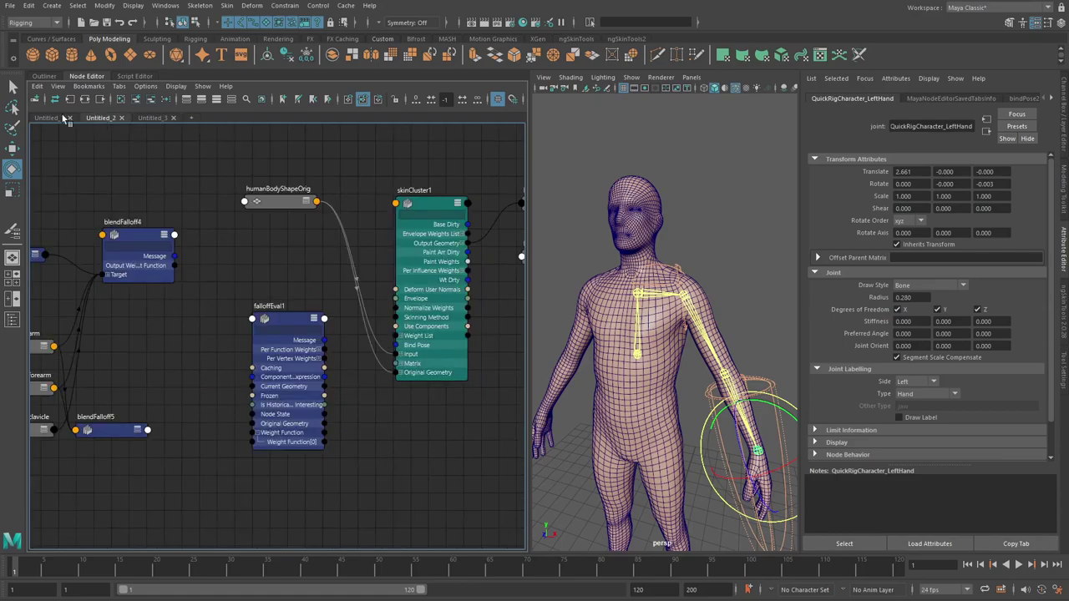
alt+middle_drag(220, 270, 293, 269)
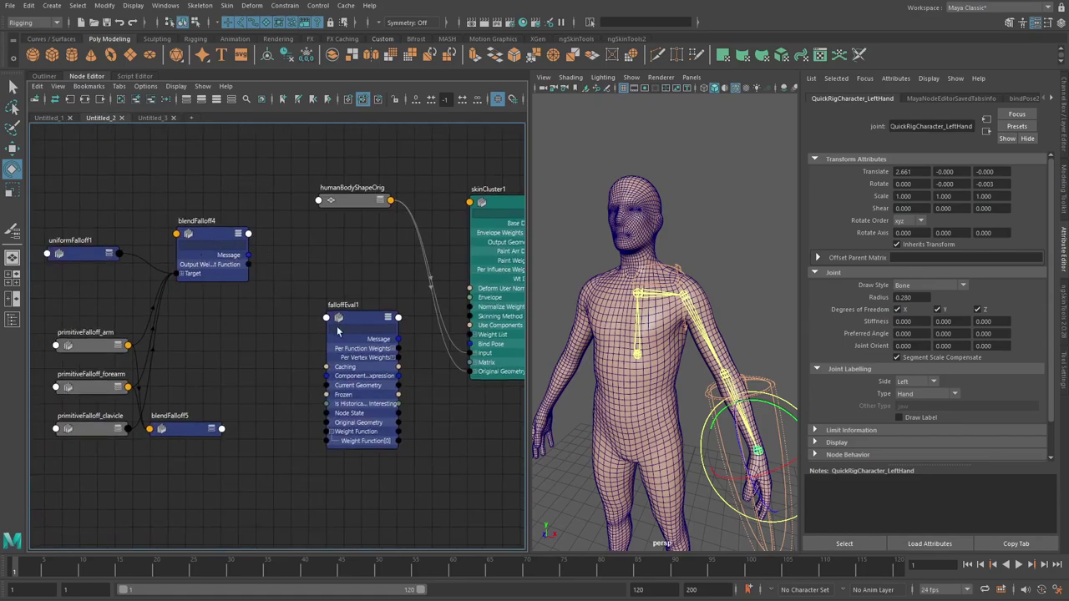
drag(337, 332, 326, 264)
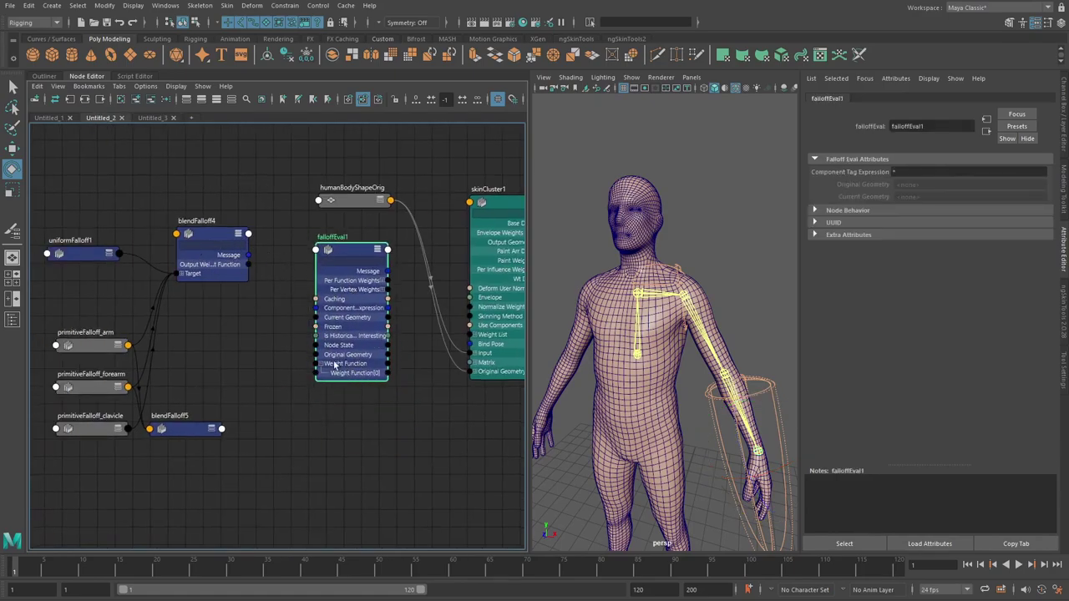
- Connect blendFalloff4's Output Weight Function to Weight Function[0] of falloffEval1 for the spine joint
alt+right_drag(231, 327, 242, 308)
alt+middle_drag(242, 308, 276, 291)
drag(230, 238, 234, 256)
click(85, 222)
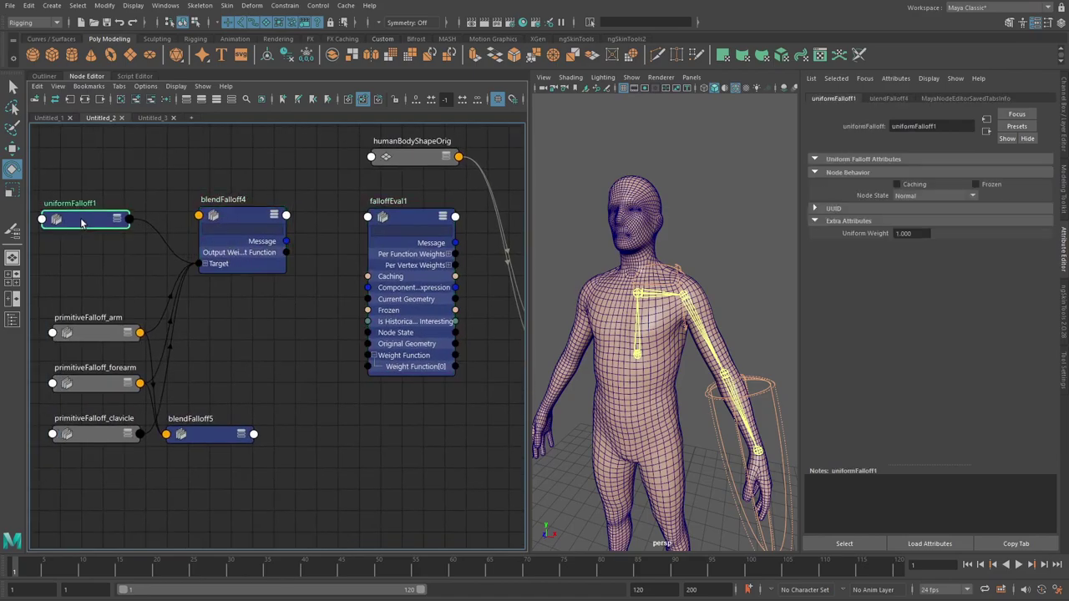
drag(84, 222, 88, 226)
alt+drag(630, 351, 643, 344)
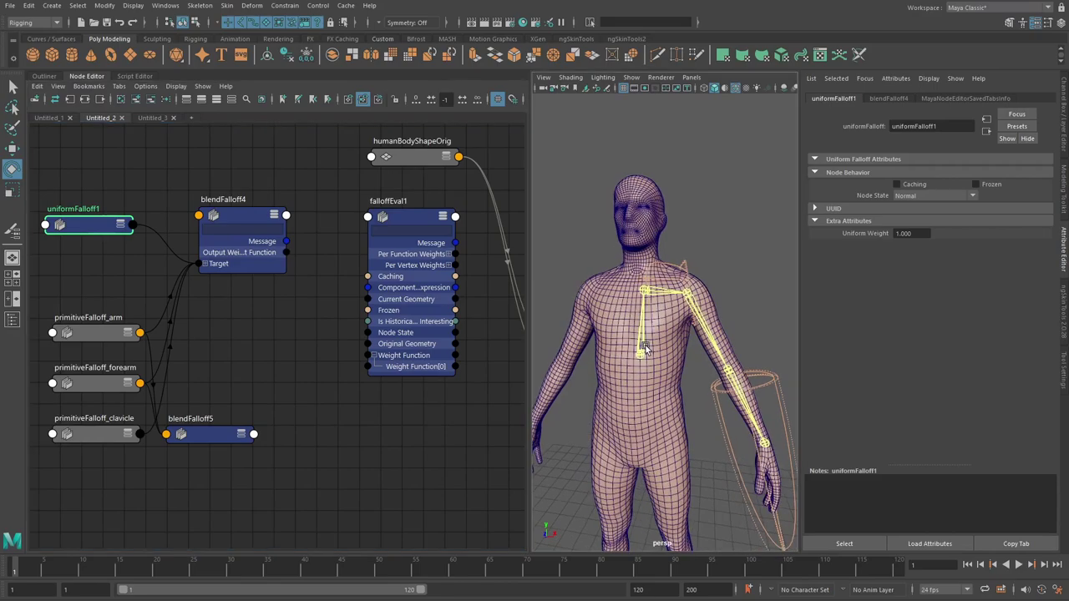
drag(285, 252, 368, 366)
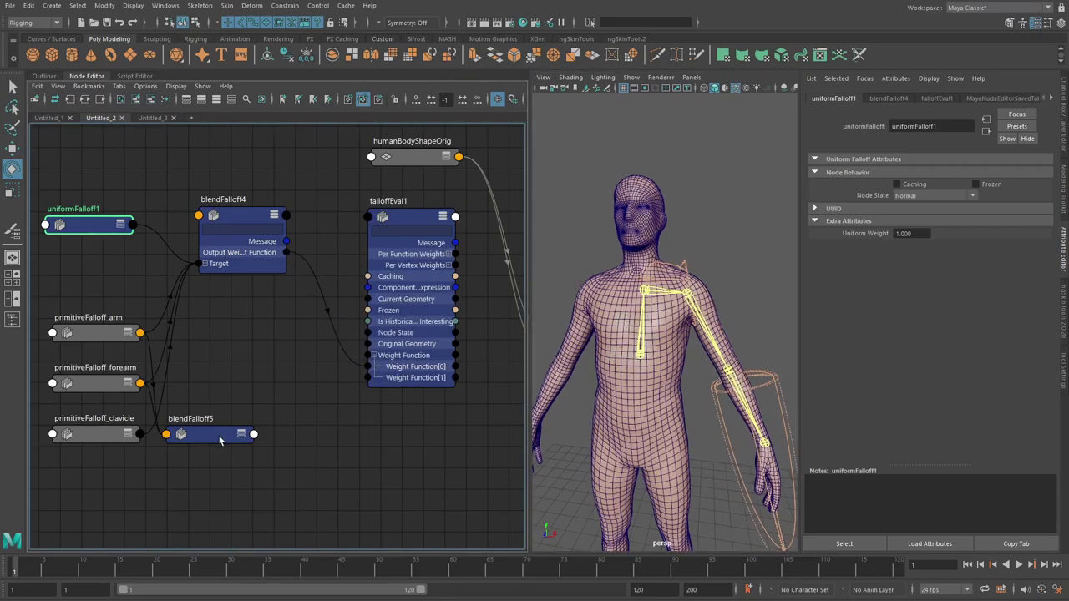
- Move primitiveFalloff_clavicle below uniformFalloff1 and connect its Output Weight Function to Weight Function[1] of falloffEval1
scroll(680, 294, up, 3)
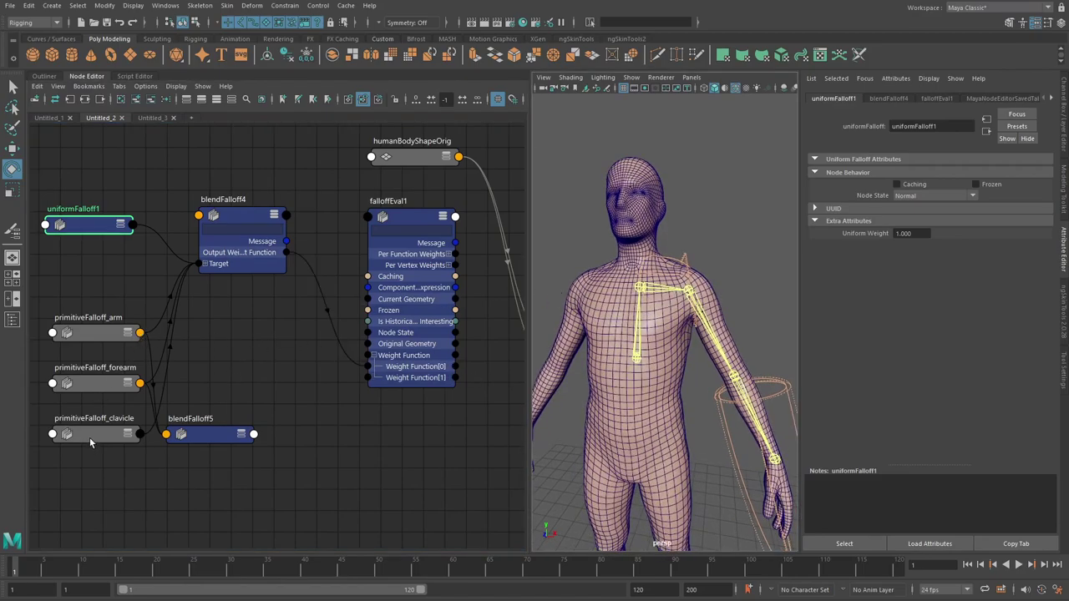
drag(90, 433, 84, 259)
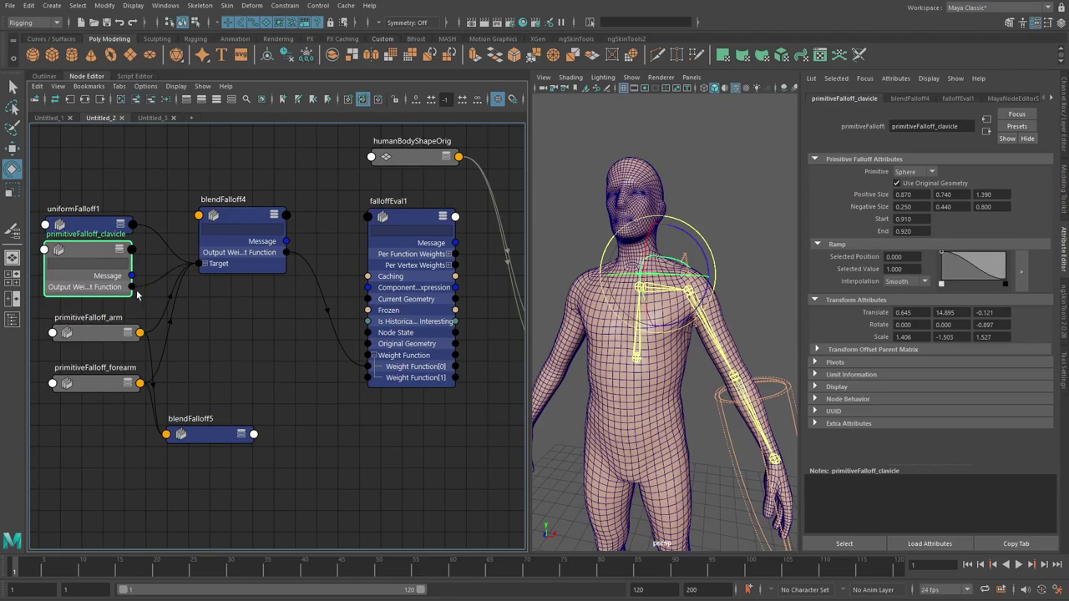
drag(132, 286, 375, 380)
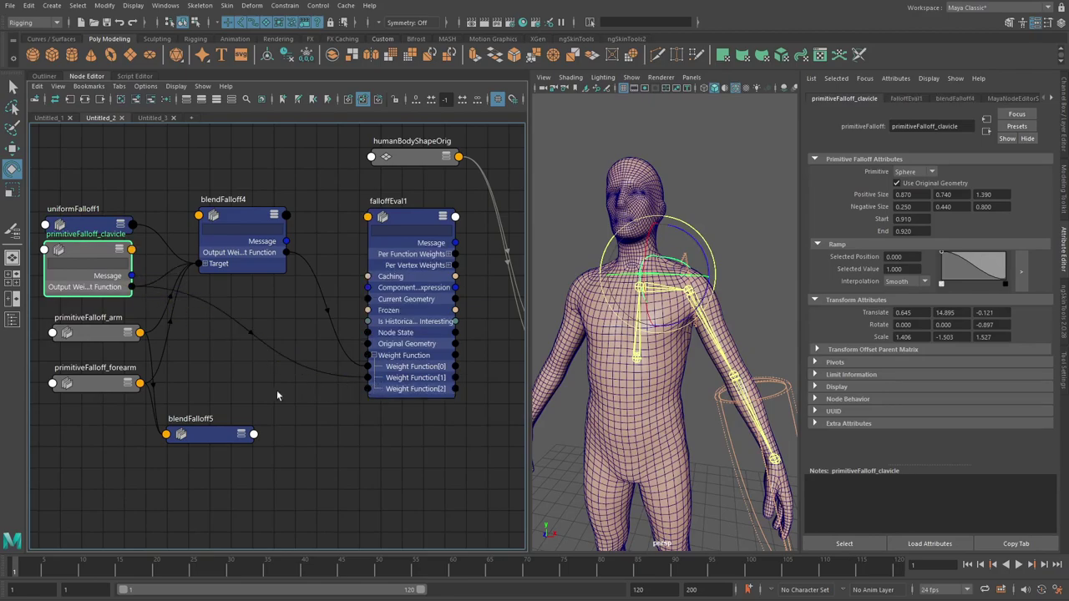
- Connect blendFalloff5's Output Weight Function to Weight Function[2] of falloffEval1, then collapse blendFalloff5 below blendFalloff4
mouse_move(276, 392)
alt+middle_down()
mouse_move(301, 379)
mouse_move(293, 375)
alt+middle_up()
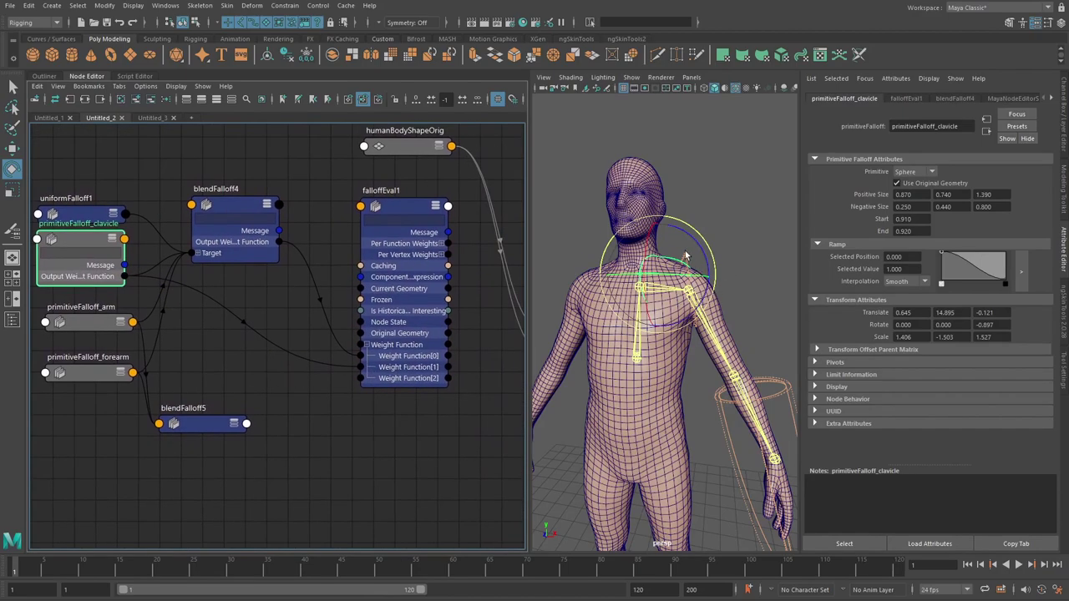
drag(197, 433, 208, 338)
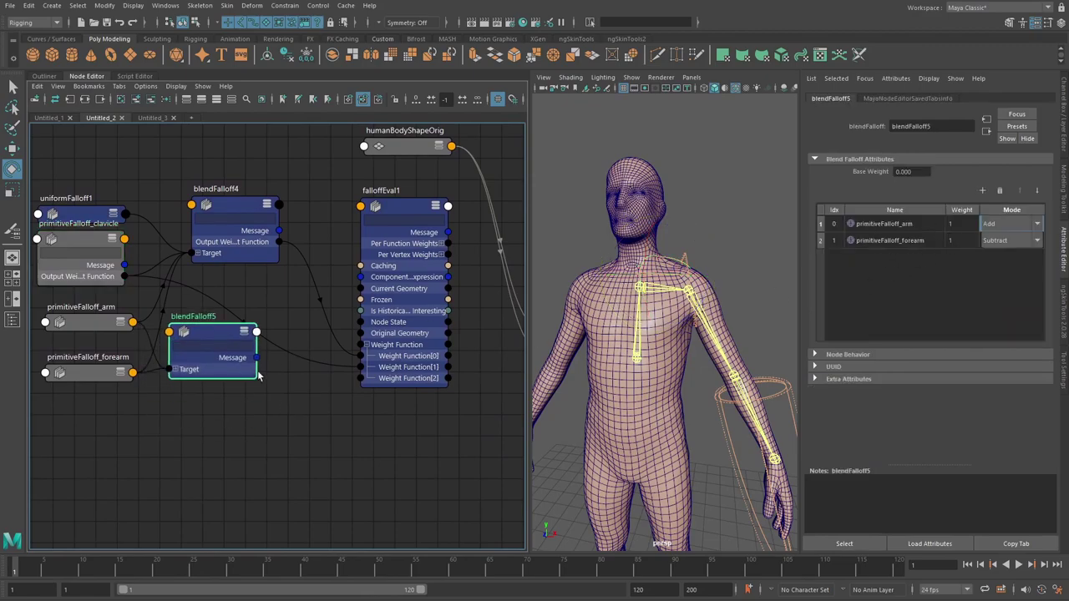
alt+middle_drag(233, 357, 242, 364)
key(3)
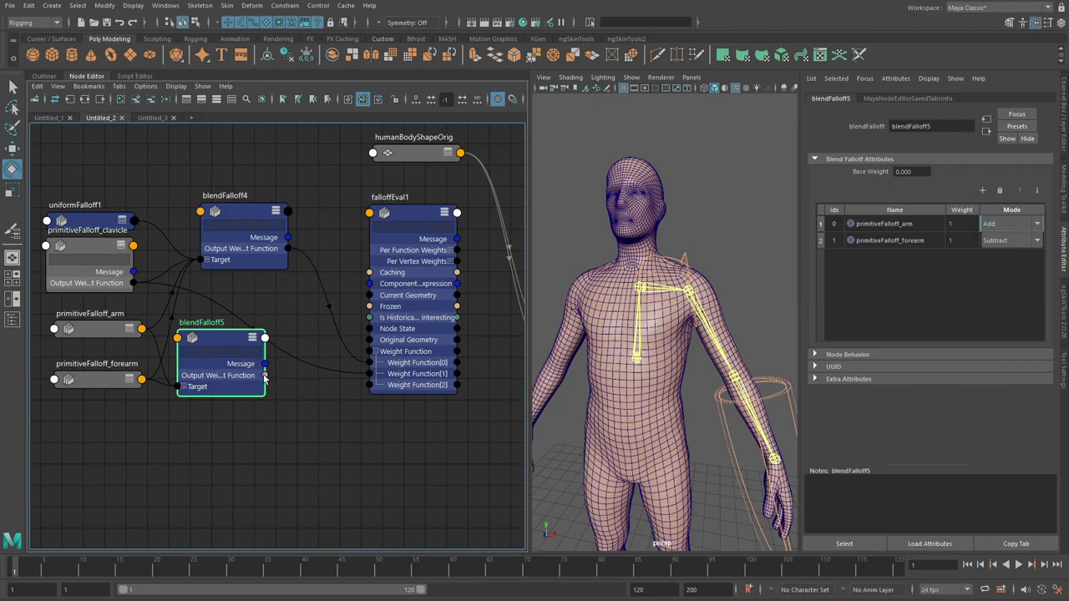
drag(264, 375, 376, 385)
drag(226, 339, 240, 315)
key(1)
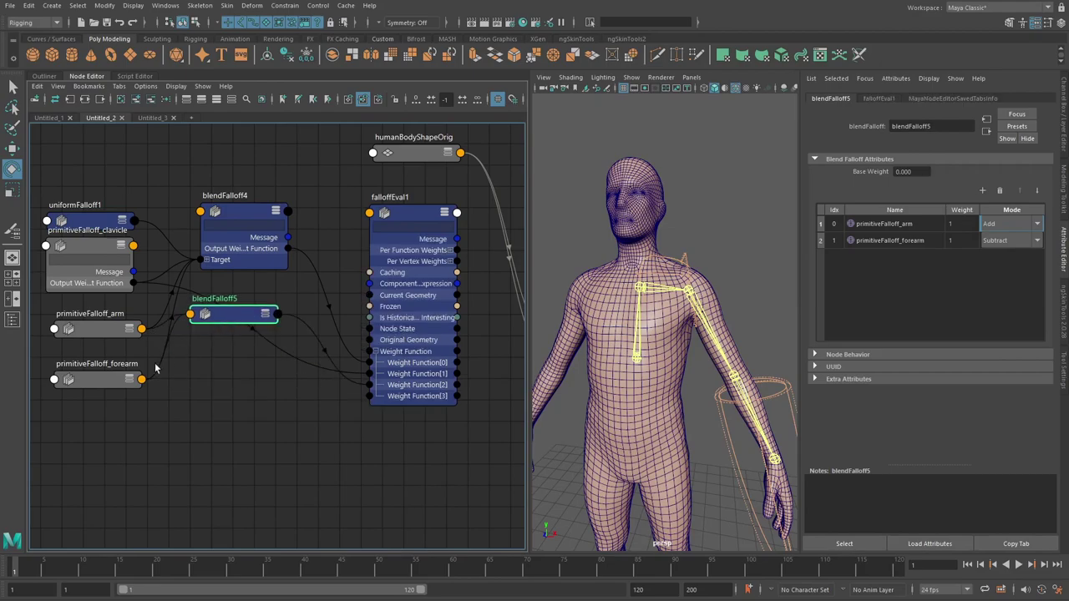
- Show primitiveFalloff_forearm's attributes and connect its Output Weight Function to Weight Function[3] of falloffEval1
drag(99, 380, 96, 380)
key(3)
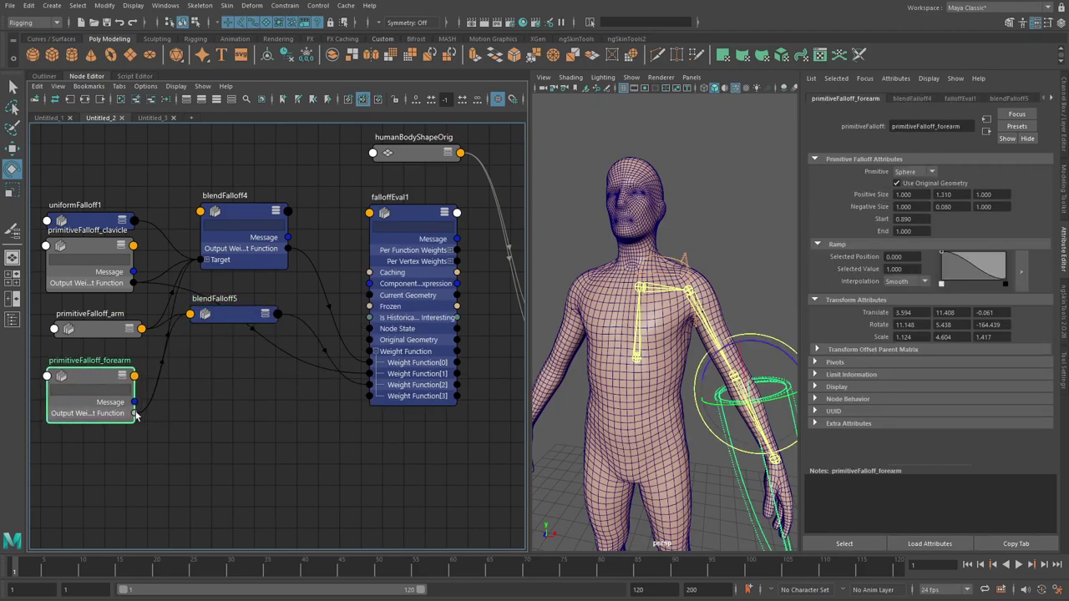
drag(136, 415, 379, 398)
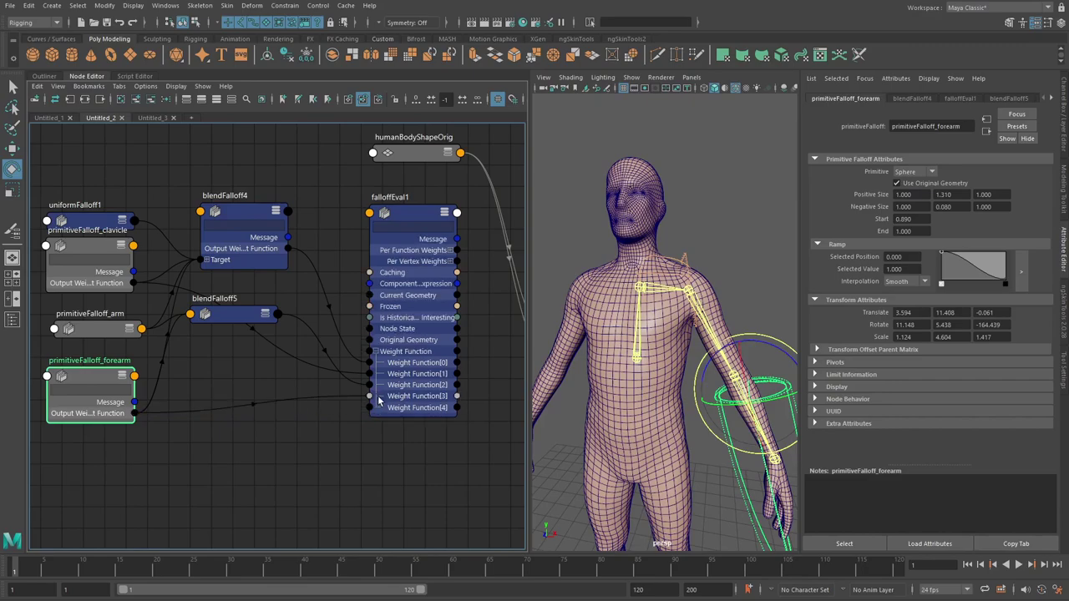
alt+middle_drag(284, 450, 291, 394)
alt+middle_drag(701, 408, 666, 359)
alt+drag(666, 359, 695, 368)
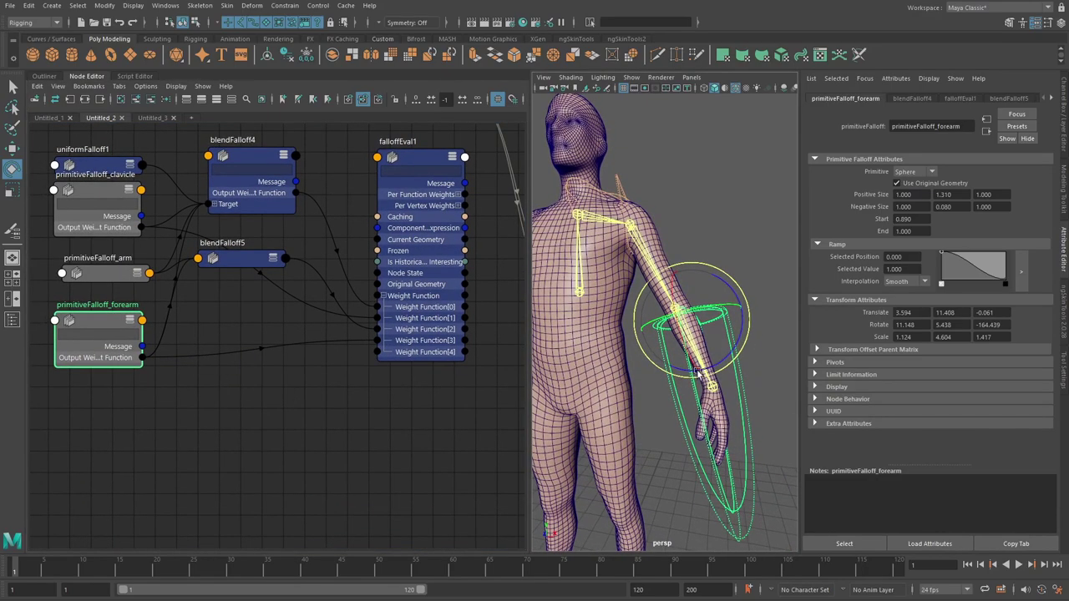
alt+drag(651, 398, 643, 400)
alt+middle_drag(213, 388, 222, 389)
drag(117, 329, 114, 328)
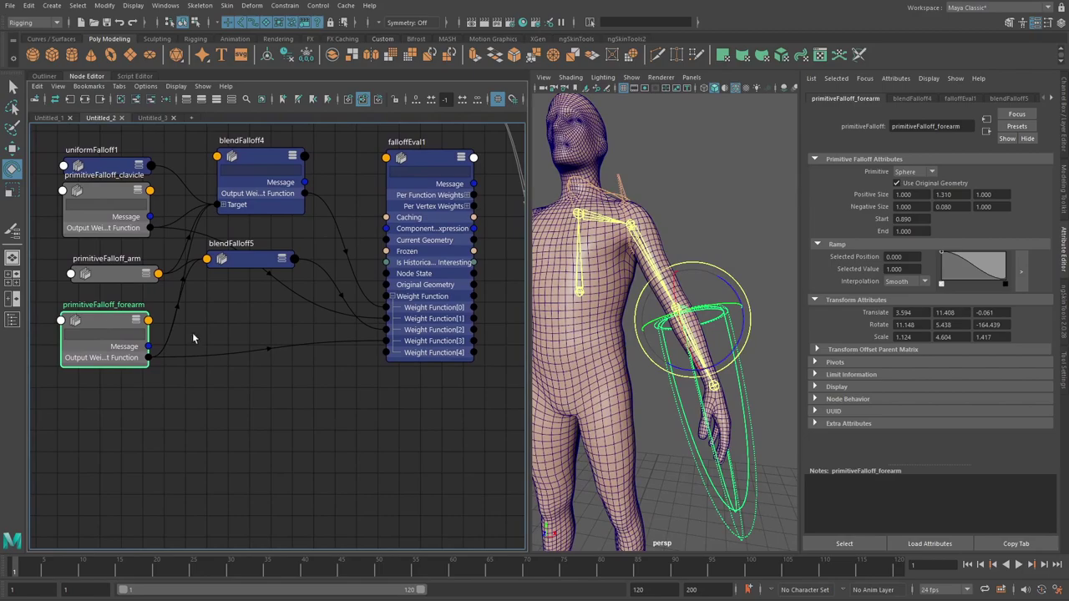
alt+drag(643, 423, 705, 409)
- Remove the QuickRigCharacter_LeftHand joint from the influences of the humanBody skin, keeping the joint itself in the scene
key(q)
click(676, 289)
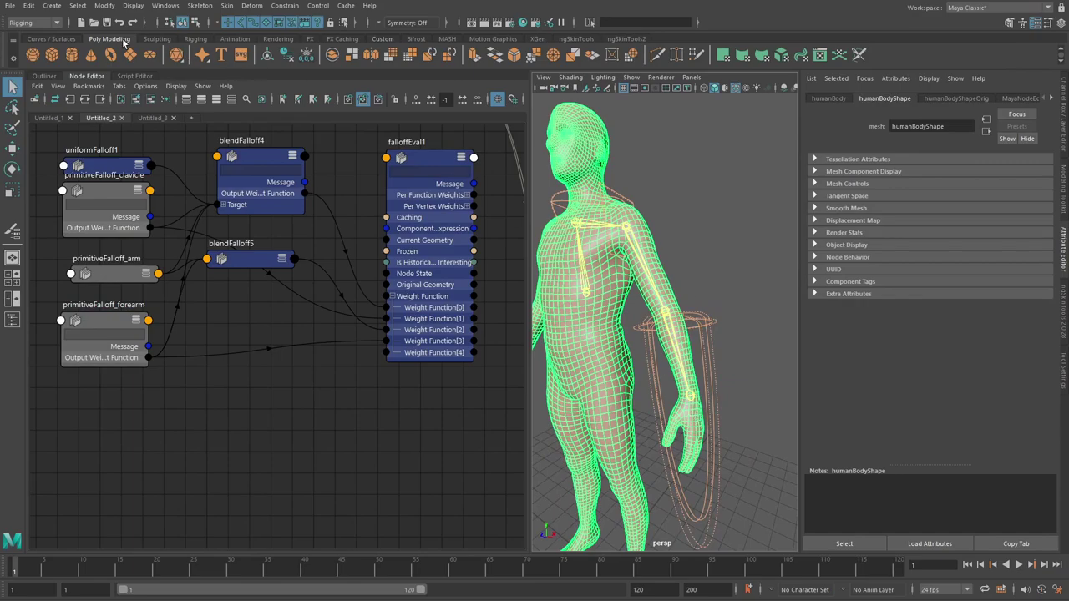
click(44, 76)
click(123, 213)
scroll(430, 233, down, 3)
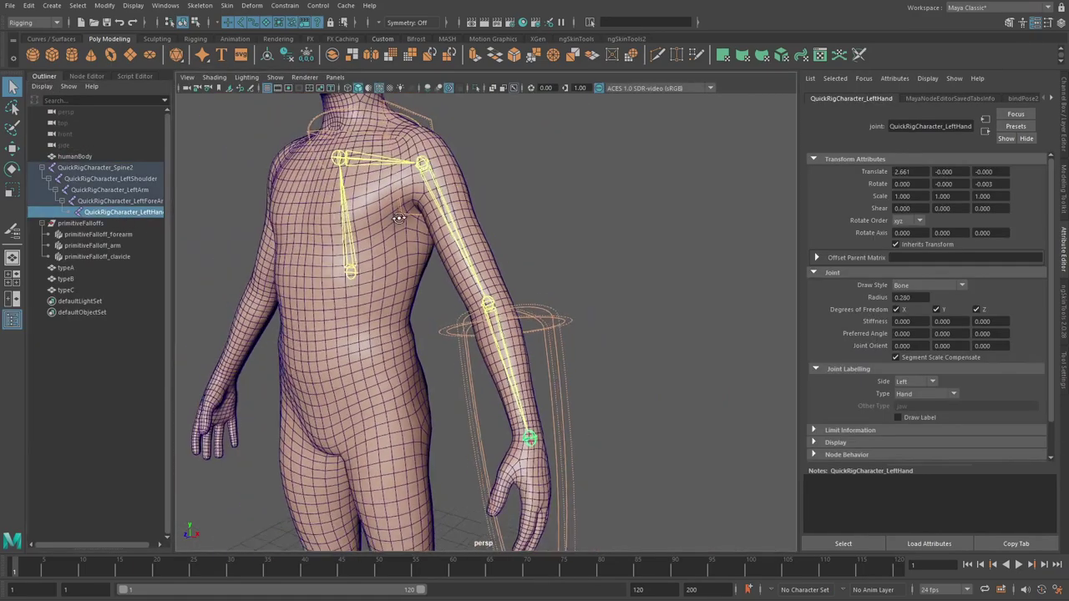
alt+drag(418, 234, 429, 234)
key(Delete)
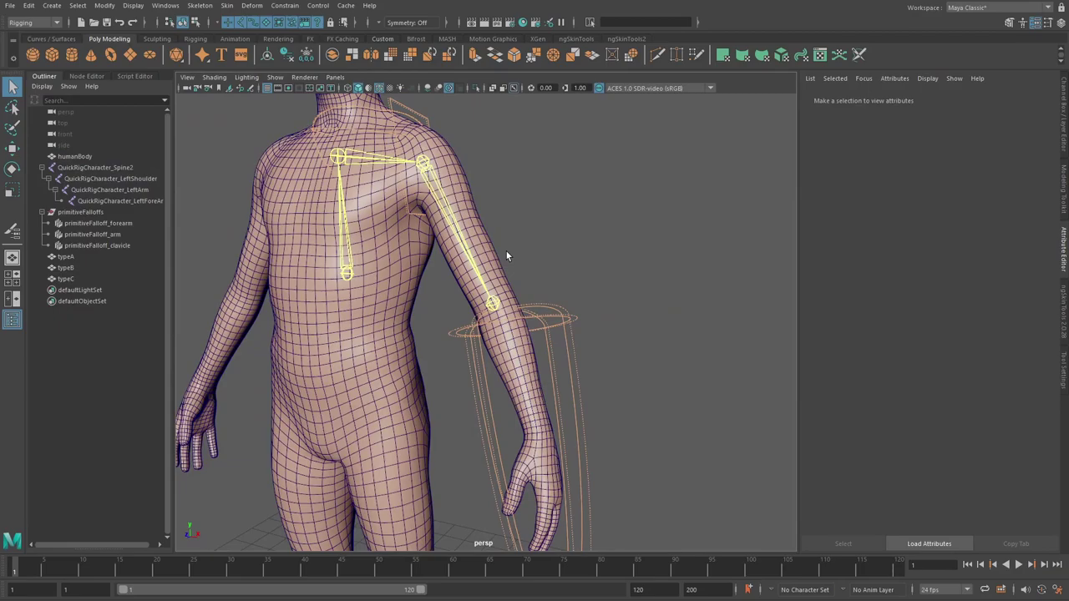
key(ctrl+z)
shift+click(361, 134)
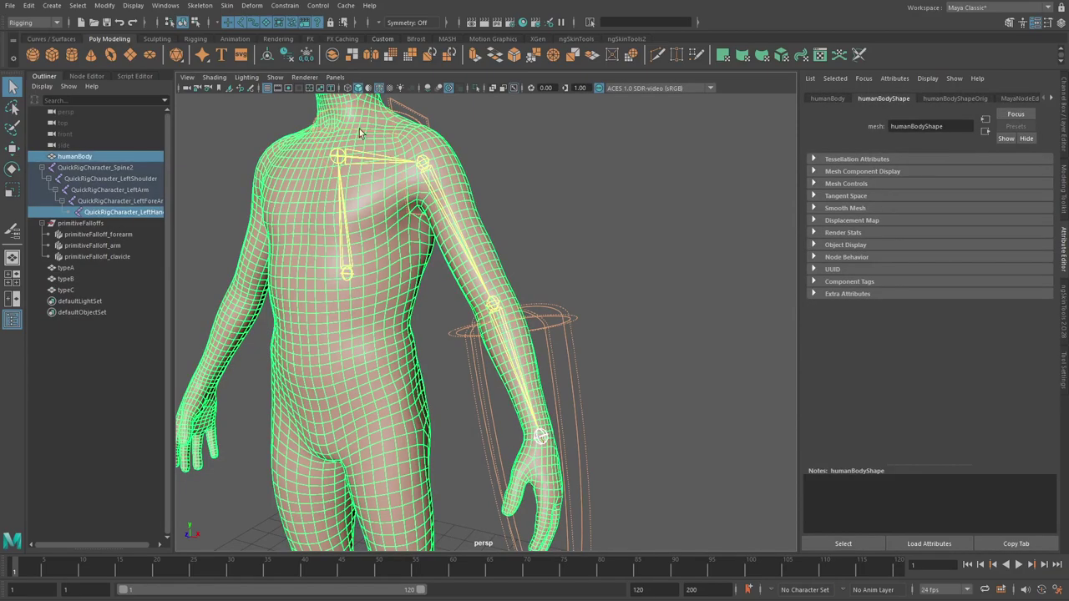
click(226, 6)
mouse_move(305, 269)
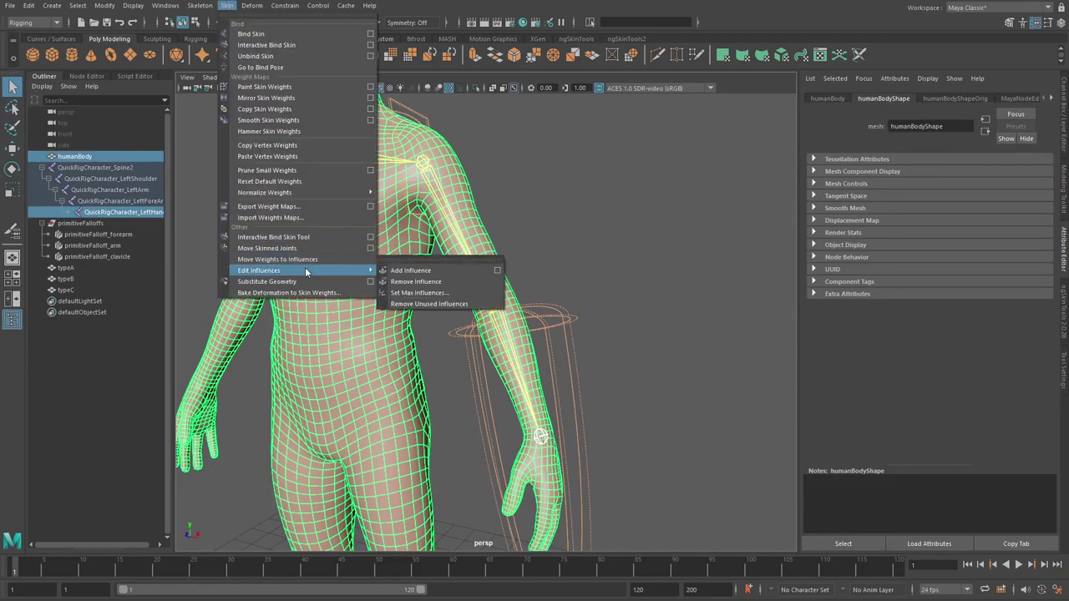
click(422, 281)
- Inspect the LeftShoulder and LeftForeArm influence weights on humanBody with the Paint Skin Weights tool
right_drag(486, 248, 422, 228)
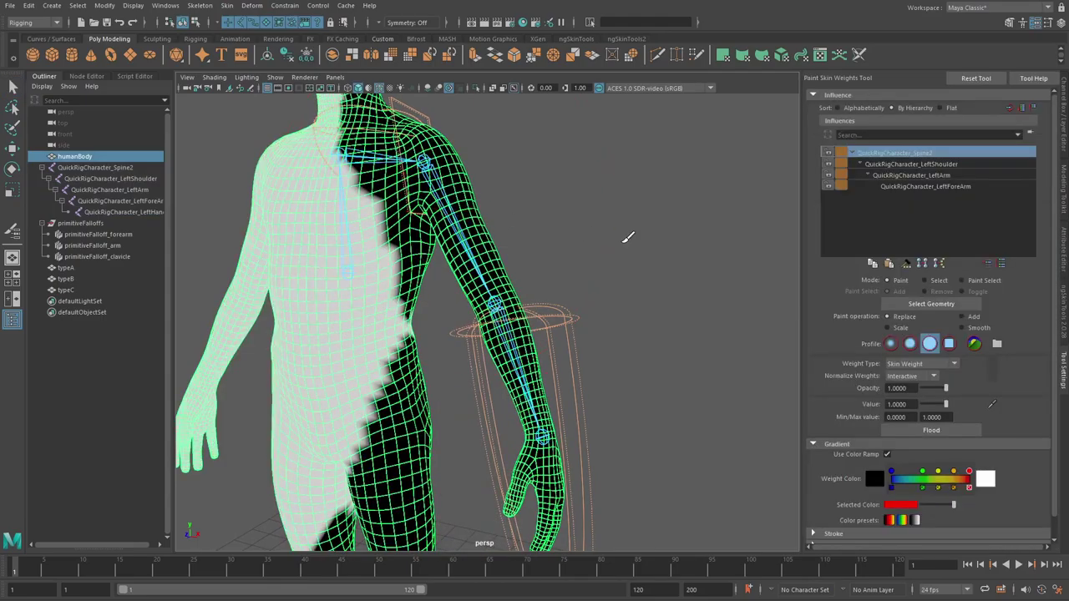
click(919, 165)
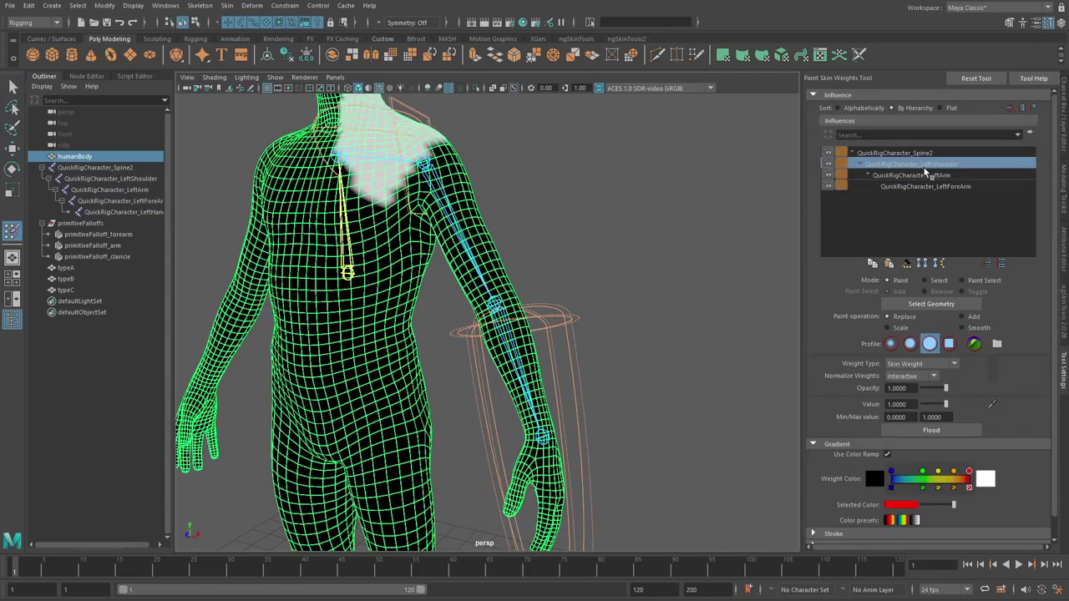
click(926, 185)
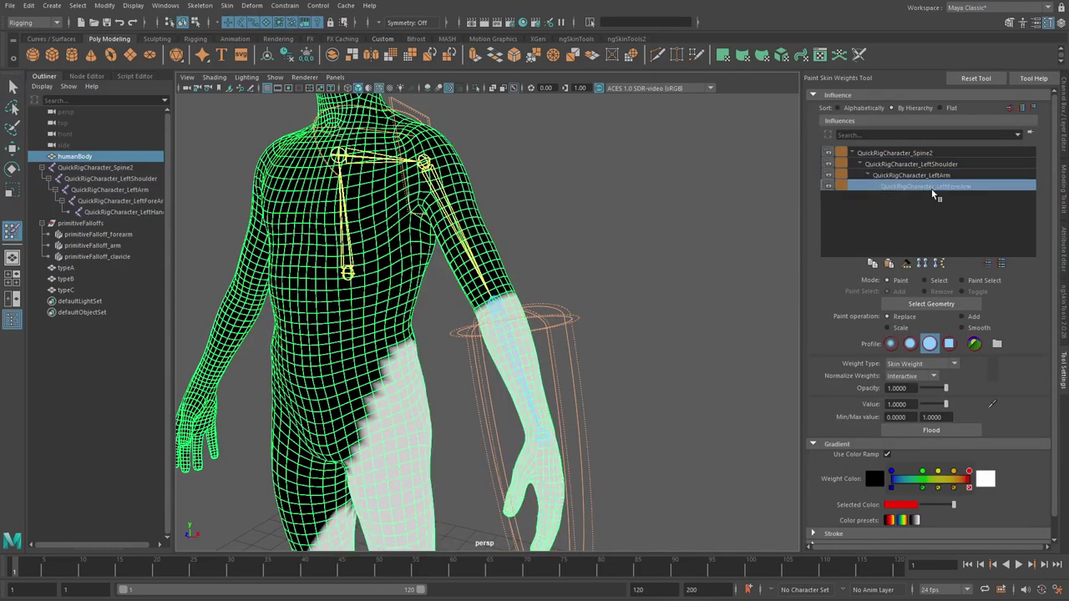
key(w)
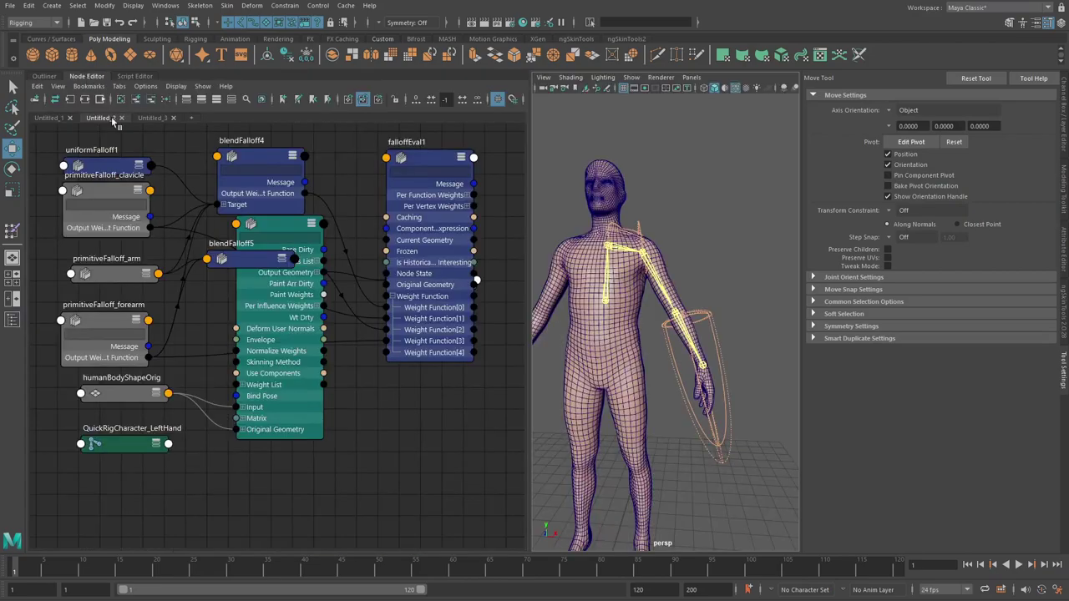
- Move blendFalloff5 below the other falloff nodes, then collapse skinCluster1 and place it between them and blendFalloff4
drag(258, 261, 251, 500)
click(258, 375)
key(1)
drag(255, 222, 255, 341)
click(50, 118)
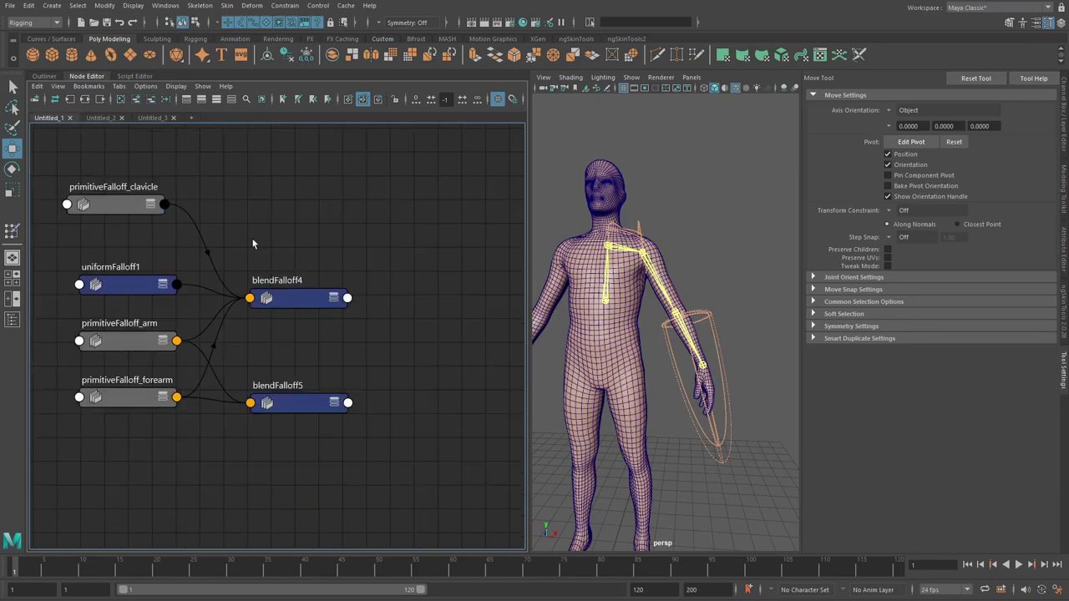
click(109, 118)
scroll(357, 308, down, 1)
alt+middle_drag(204, 407, 192, 411)
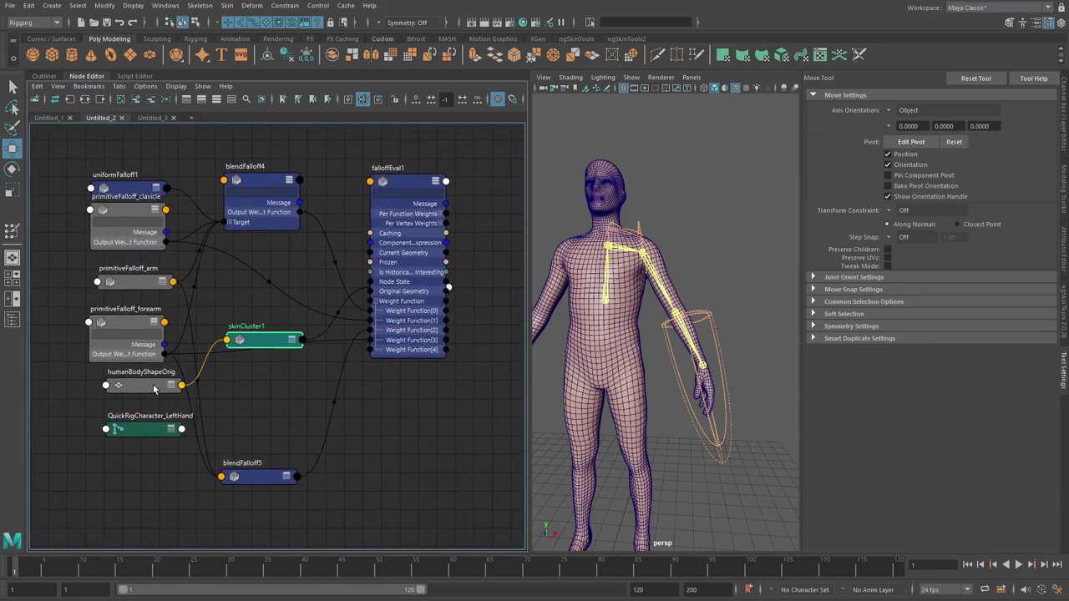
- Move humanBodyShapeOrig up in the node graph and add the body's humanBodyShape and humanBody nodes to it
drag(153, 385, 135, 224)
alt+middle_drag(137, 228, 95, 292)
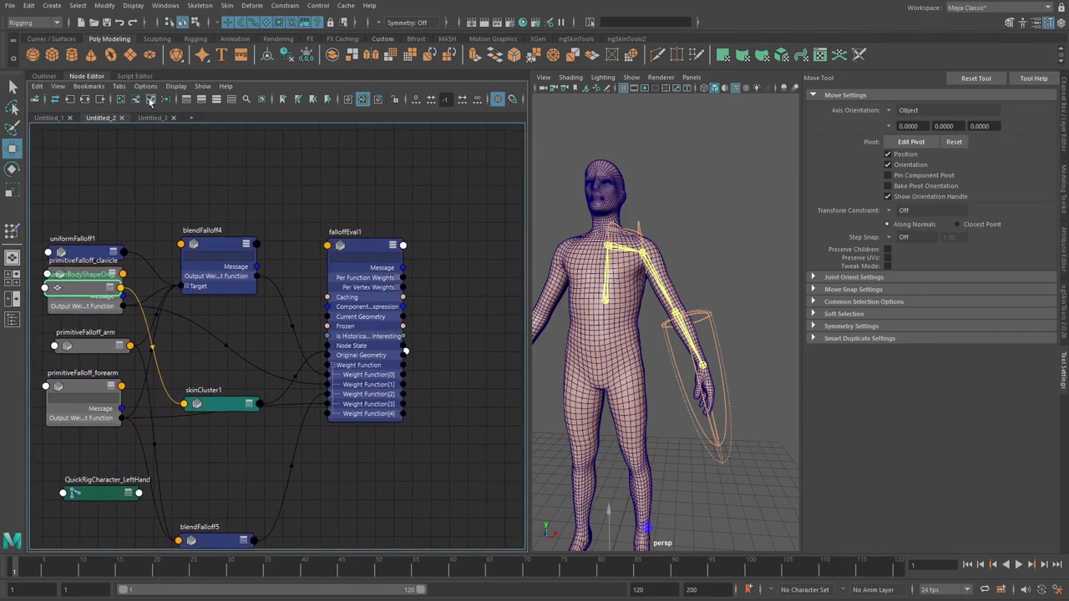
click(165, 100)
click(267, 200)
scroll(288, 246, up, 4)
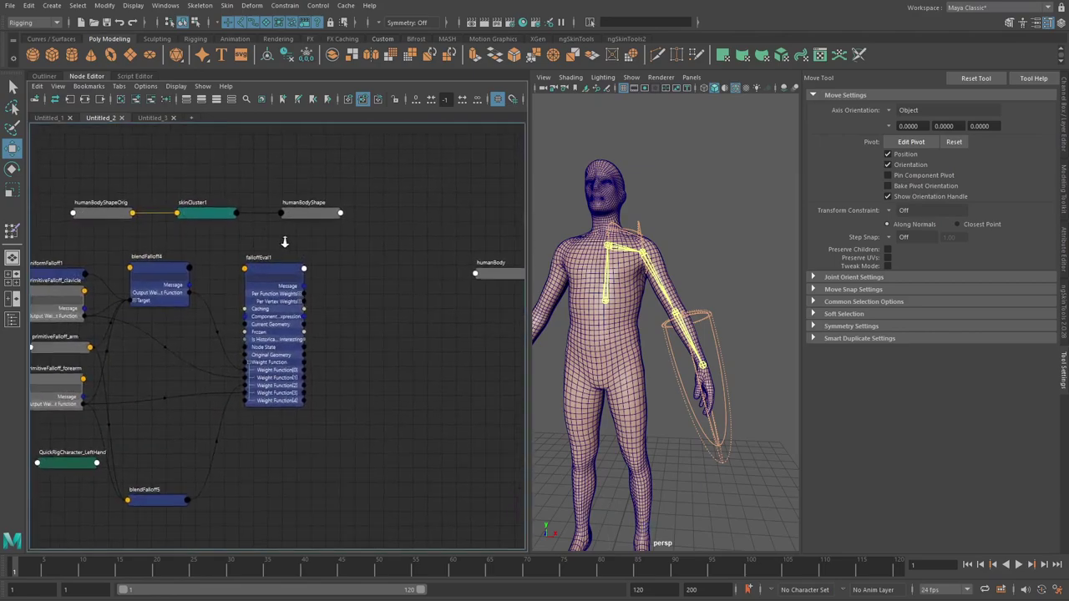
- Raise blendFalloff5 closer to the falloff nodes and shift the humanBodyShapeOrig, skinCluster1 and humanBodyShape row away from falloffEval1
alt+middle_drag(230, 242, 263, 216)
drag(178, 524, 181, 448)
alt+middle_drag(326, 209, 213, 226)
drag(119, 152, 307, 225)
alt+middle_drag(235, 225, 319, 229)
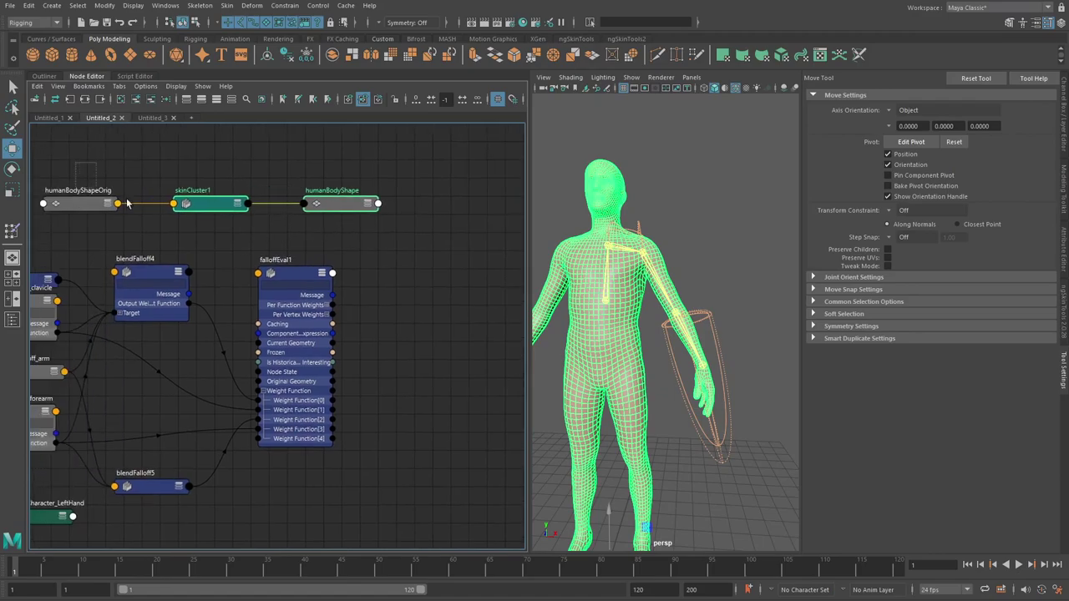
drag(77, 216, 389, 166)
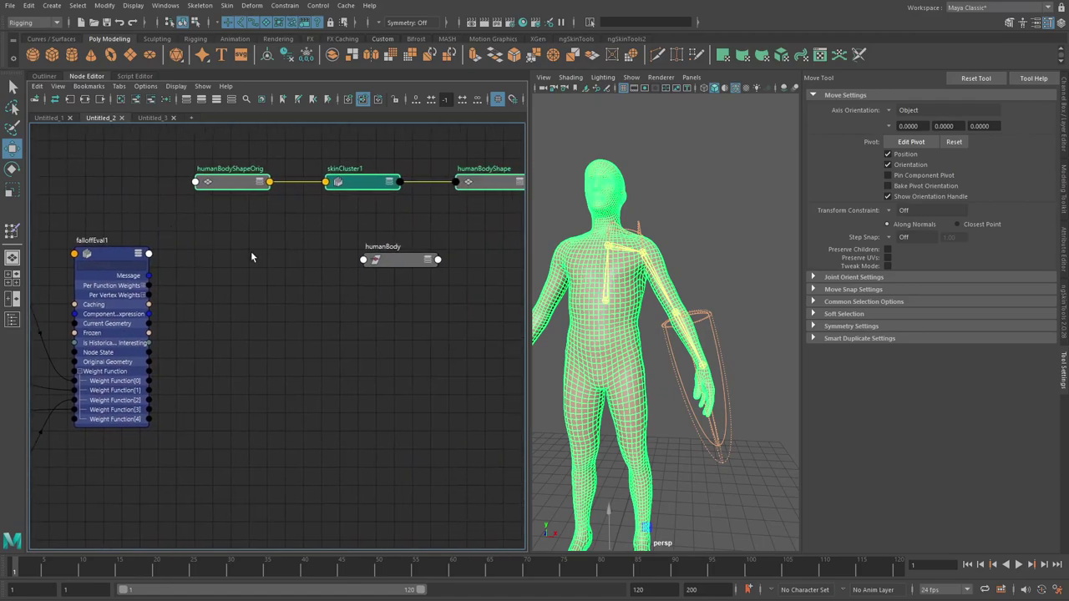
click(251, 250)
- Collapse the Weight Function entries of falloffEval1 and move humanBodyShapeOrig above blendFalloff4
scroll(213, 292, up, 2)
alt+middle_drag(210, 298, 335, 287)
click(170, 386)
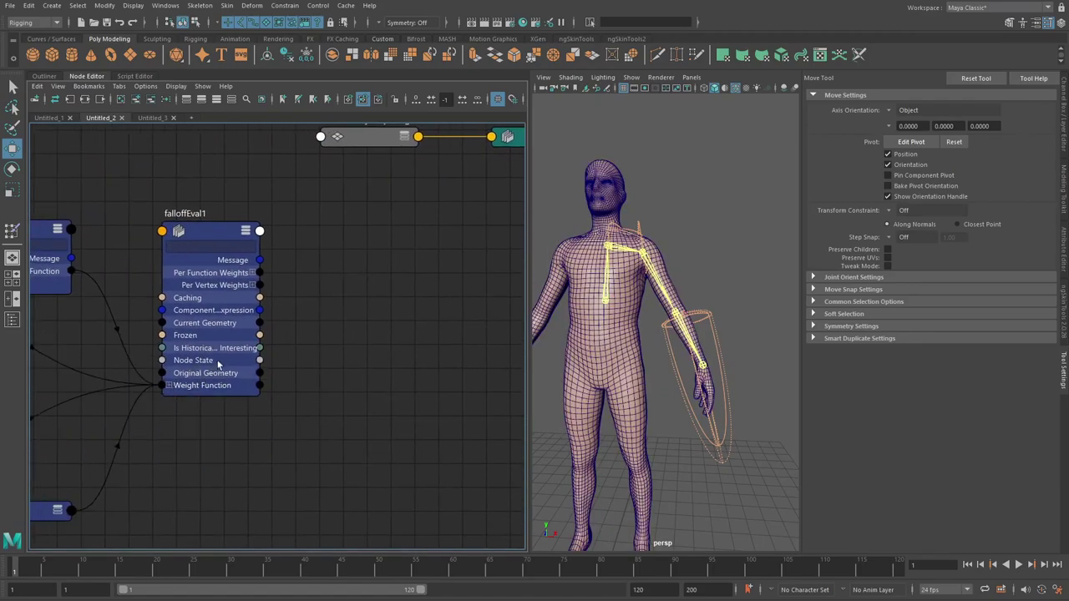
scroll(310, 346, down, 1)
alt+middle_drag(351, 199, 395, 241)
drag(413, 190, 217, 370)
- Connect humanBodyShapeOrig's Out Mesh to both Current Geometry and Original Geometry of falloffEval1
key(2)
scroll(209, 245, up, 1)
drag(147, 198, 219, 417)
scroll(295, 394, down, 1)
alt+middle_drag(238, 341, 227, 345)
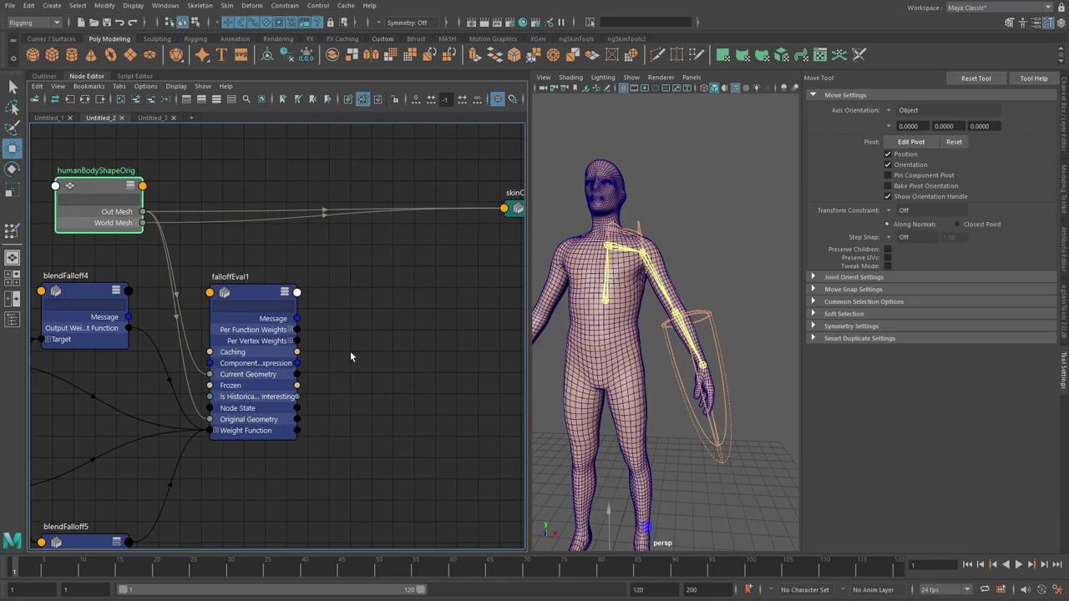
- Show all attributes of skinCluster1 and position the node beside falloffEval1
click(412, 301)
alt+middle_drag(397, 304, 316, 297)
drag(455, 202, 388, 229)
key(3)
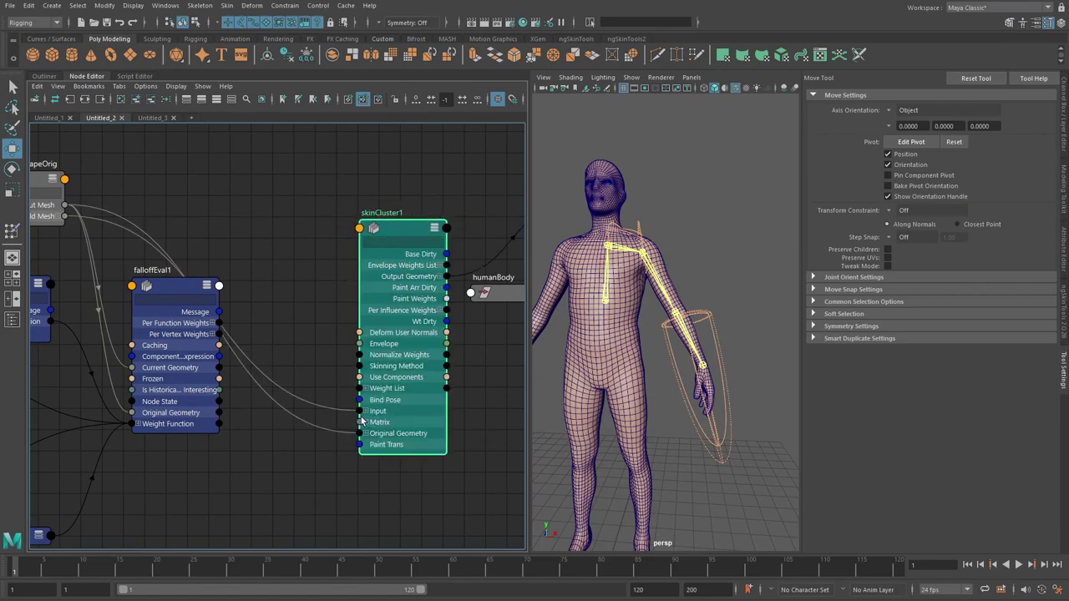
scroll(359, 415, up, 1)
alt+middle_drag(356, 413, 386, 410)
drag(422, 379, 332, 288)
alt+right_drag(296, 369, 319, 352)
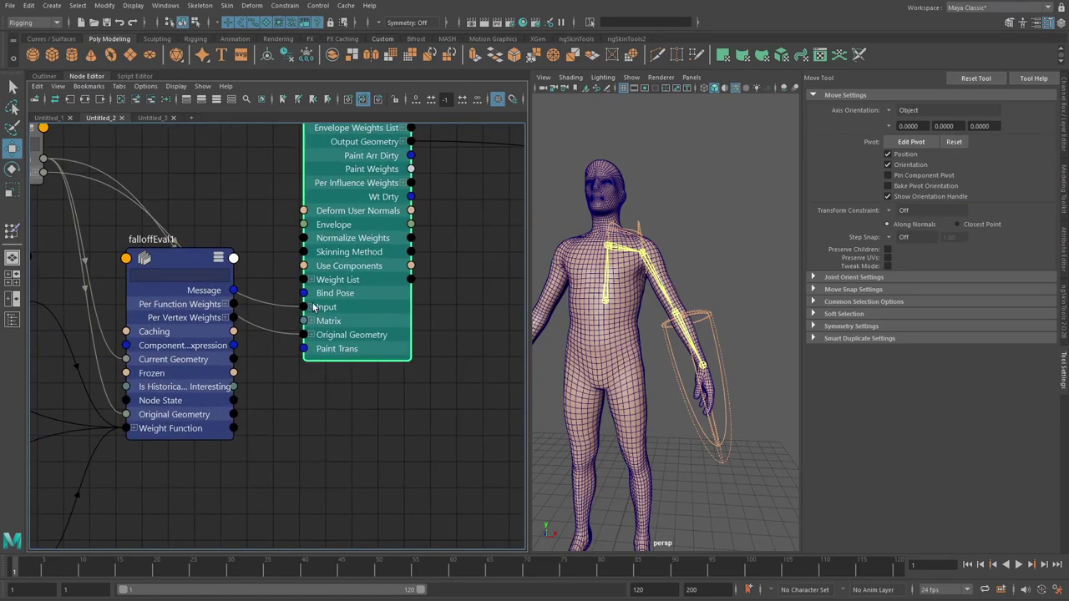
- Line up falloffEval1 with skinCluster1 and connect its Per Vertex Weights to skinCluster1's Weight List
drag(318, 288, 341, 302)
drag(195, 332, 191, 365)
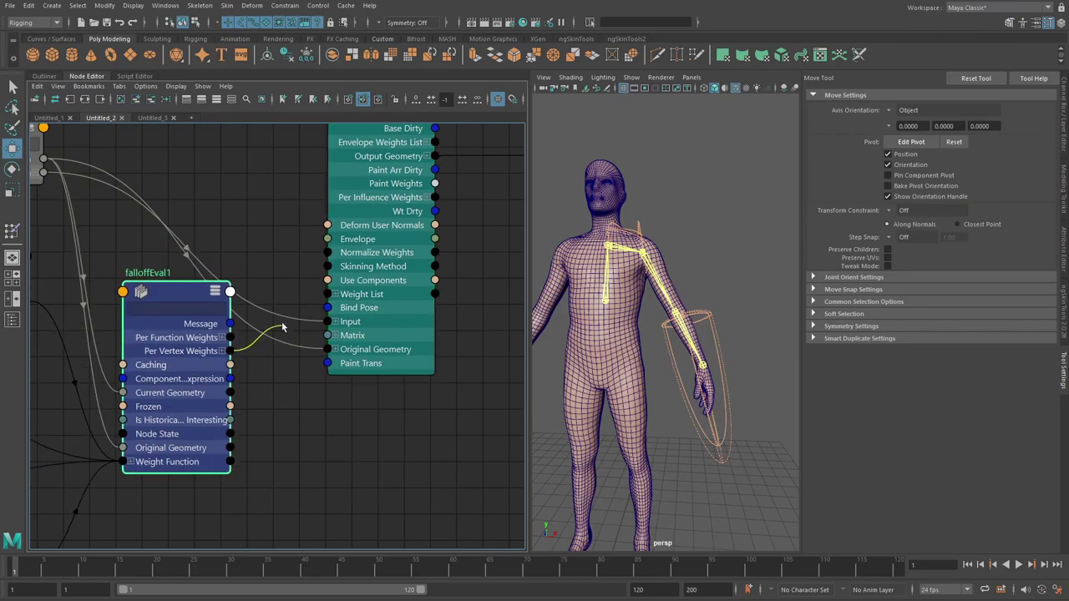
drag(282, 324, 332, 298)
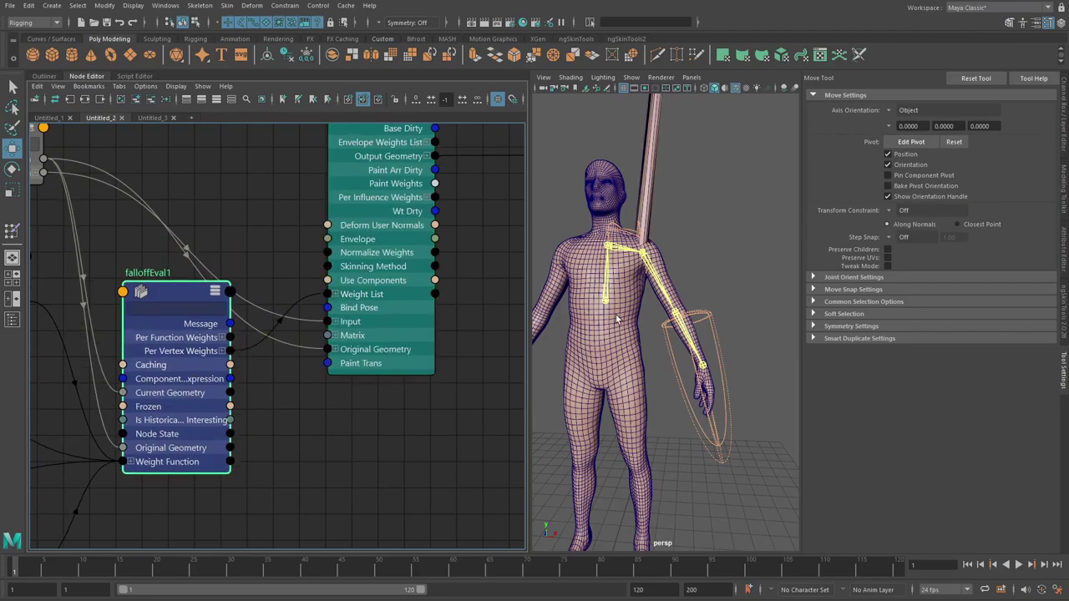
- Rotate the QuickRigCharacter_LeftArm joint about 56° in Y to raise the arm sideways and test the deformation
alt+drag(616, 319, 632, 292)
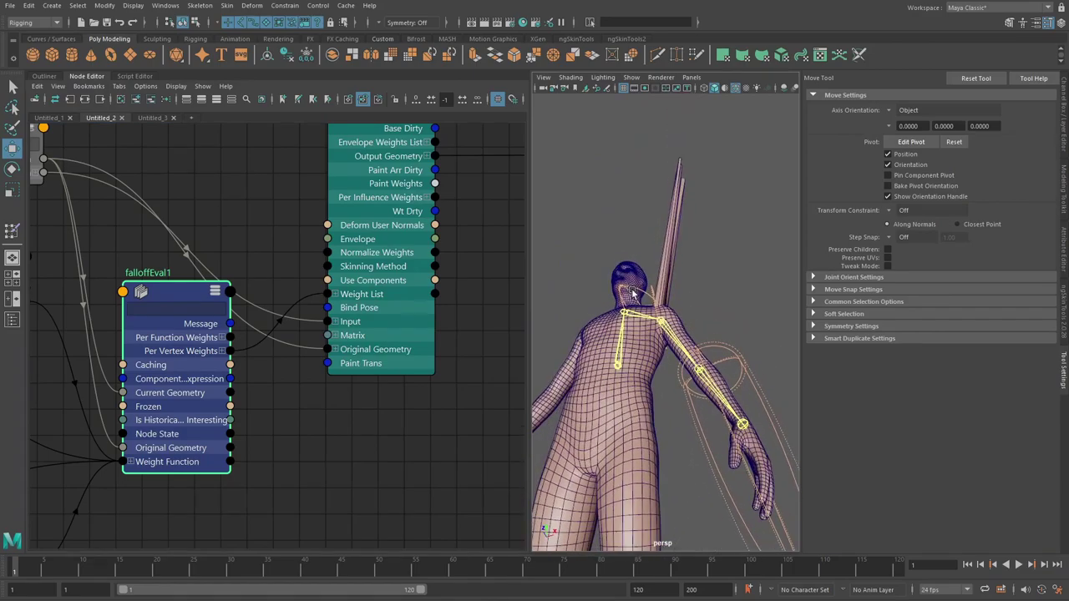
click(48, 76)
alt+drag(451, 267, 496, 319)
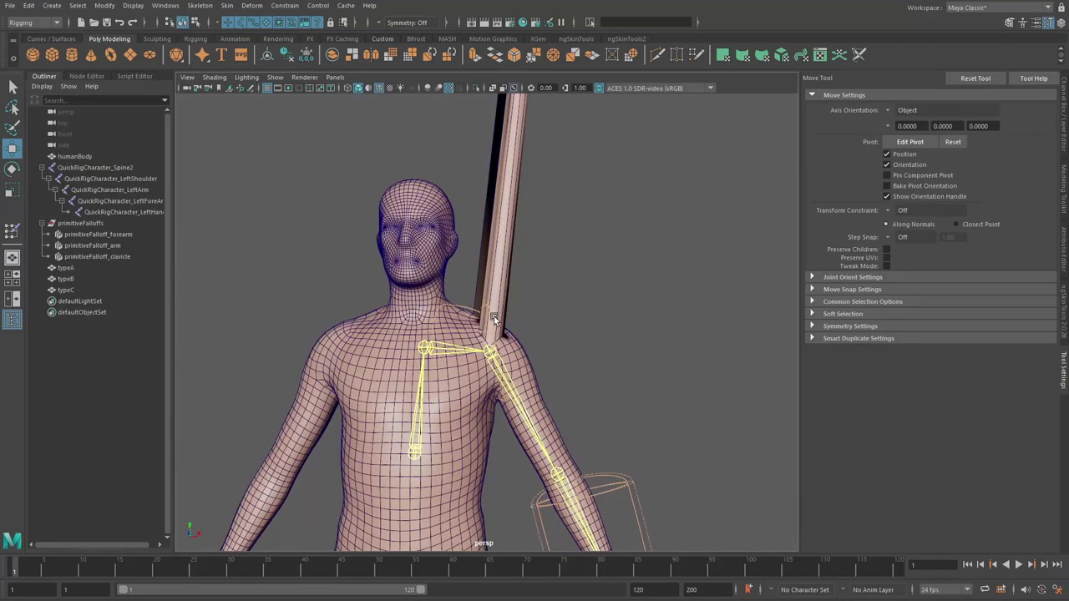
click(504, 277)
click(514, 404)
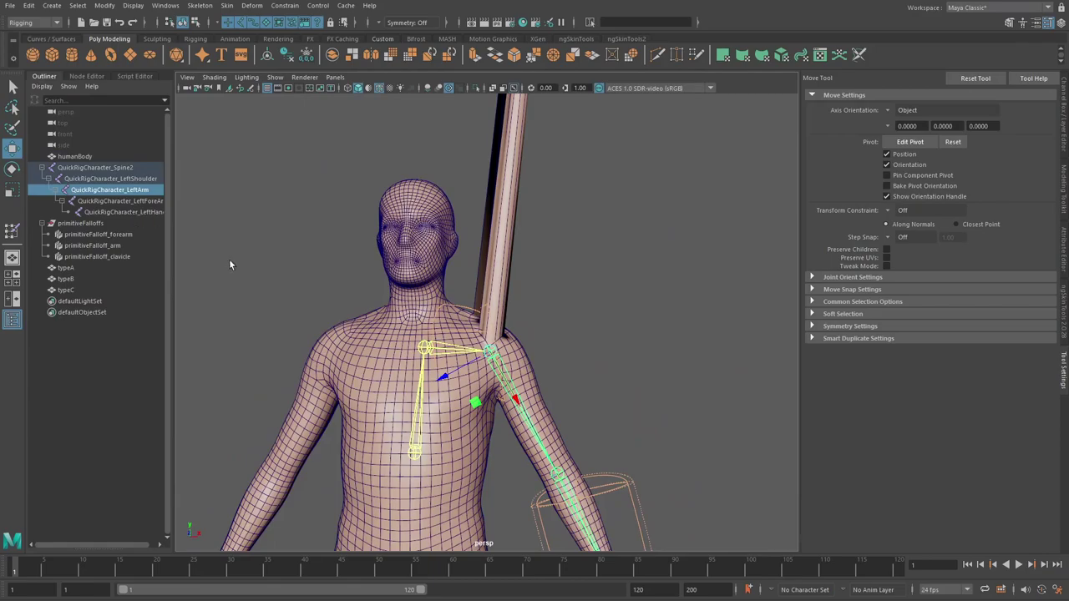
key(e)
scroll(501, 359, down, 3)
alt+drag(535, 367, 544, 316)
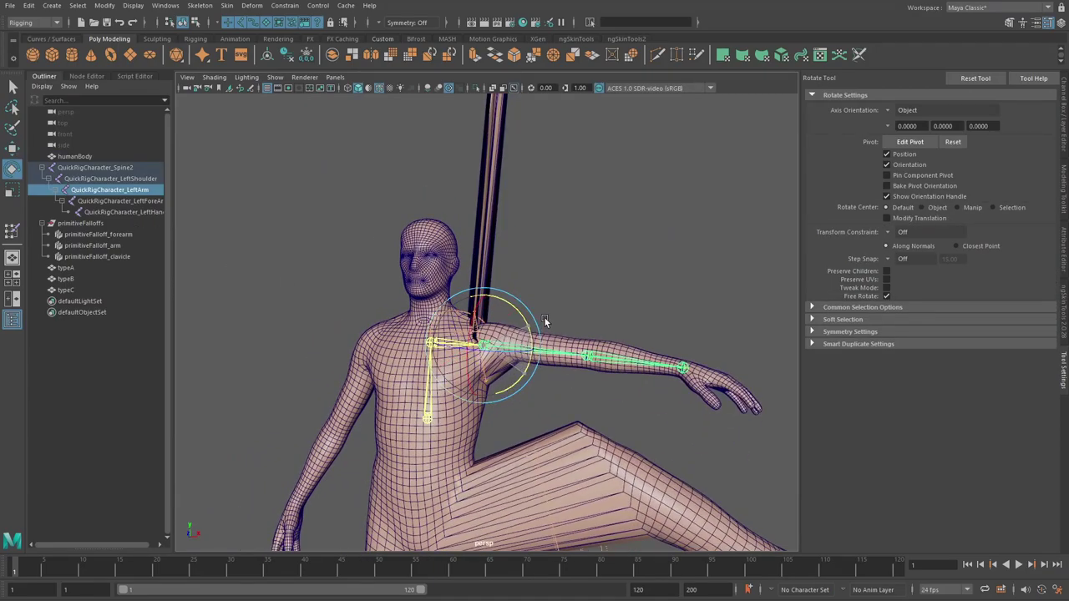
mouse_move(578, 352)
alt+mouse_down()
mouse_move(553, 358)
mouse_move(572, 343)
alt+mouse_up()
- Rotate the QuickRigCharacter_LeftForeArm joint about 72° in Z to bend the elbow
click(570, 312)
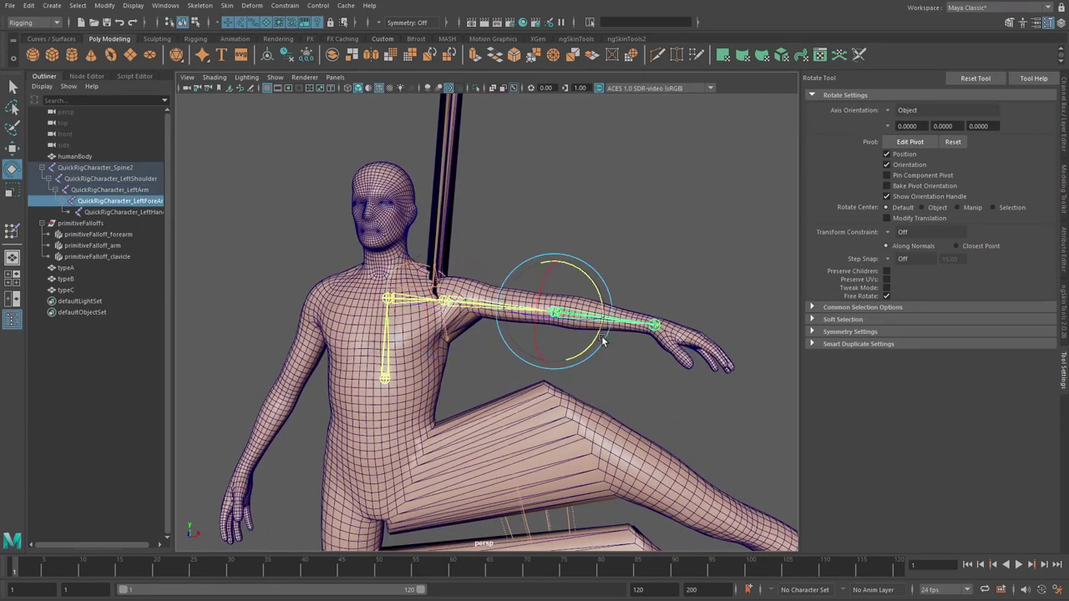
alt+middle_drag(569, 342, 551, 308)
alt+drag(551, 307, 543, 334)
- Run the MEL command dgdirty -a to force a re-evaluation of the whole scene
click(133, 76)
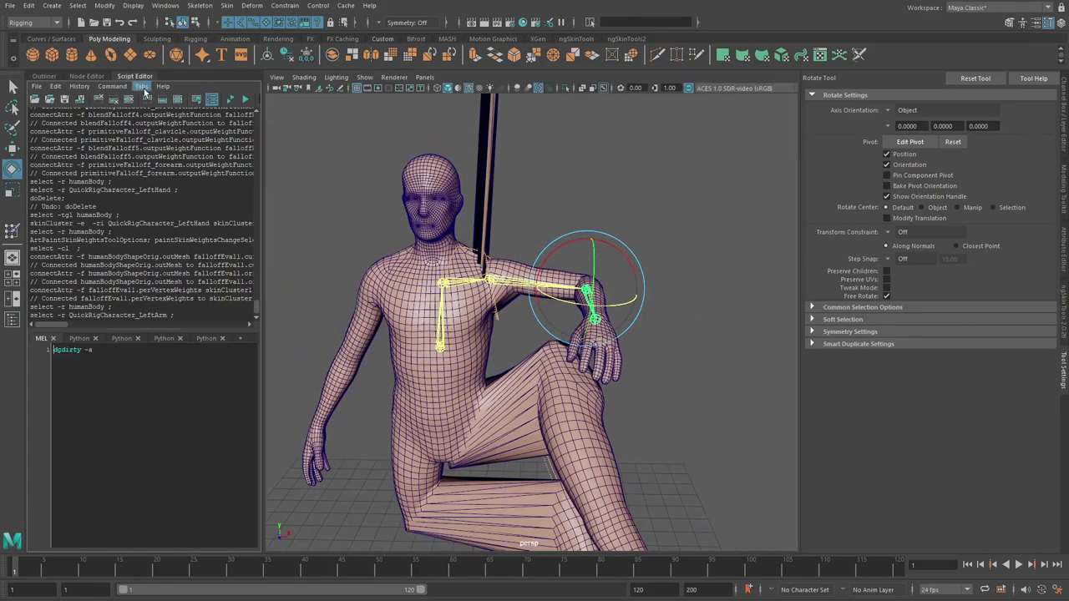
key(ctrl+a)
key(ctrl+Return)
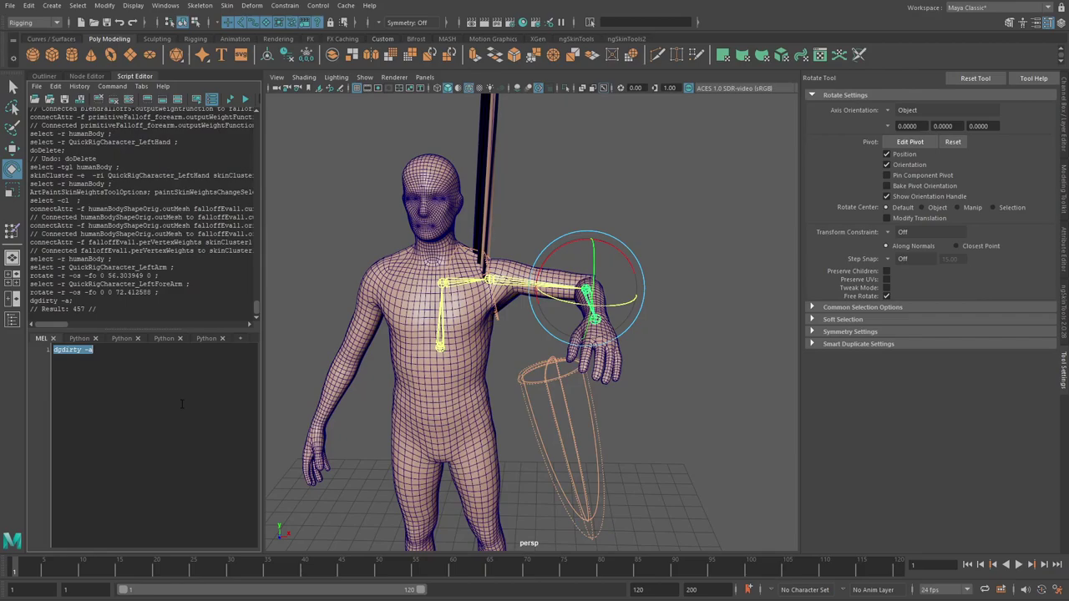
alt+drag(458, 385, 481, 366)
alt+right_drag(481, 367, 508, 362)
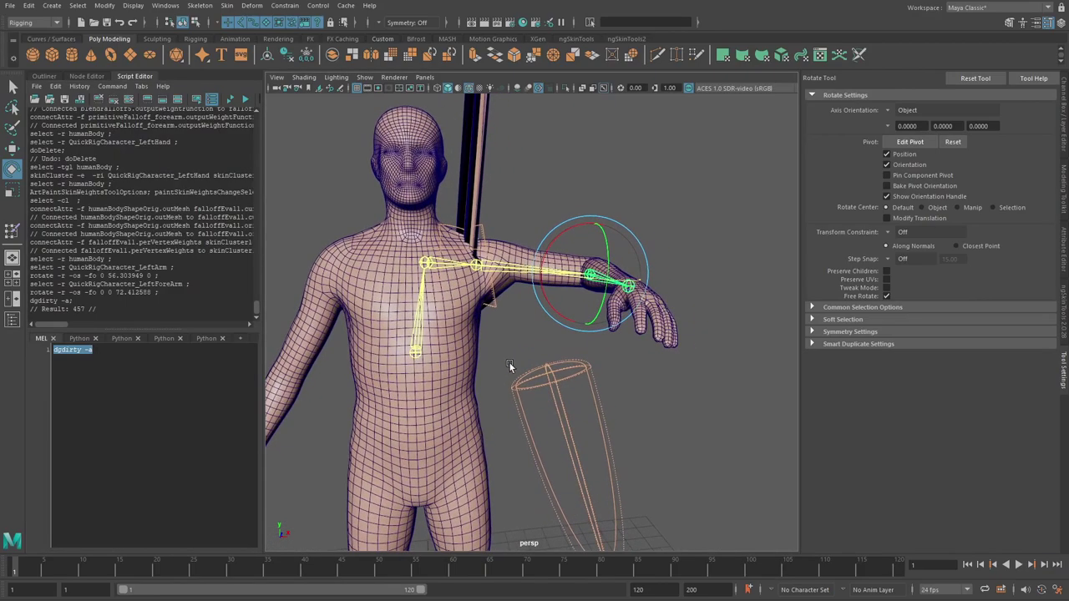
alt+drag(508, 361, 497, 361)
- Examine the node connections running from blendFalloff4 through falloffEval1 into skinCluster1
click(81, 76)
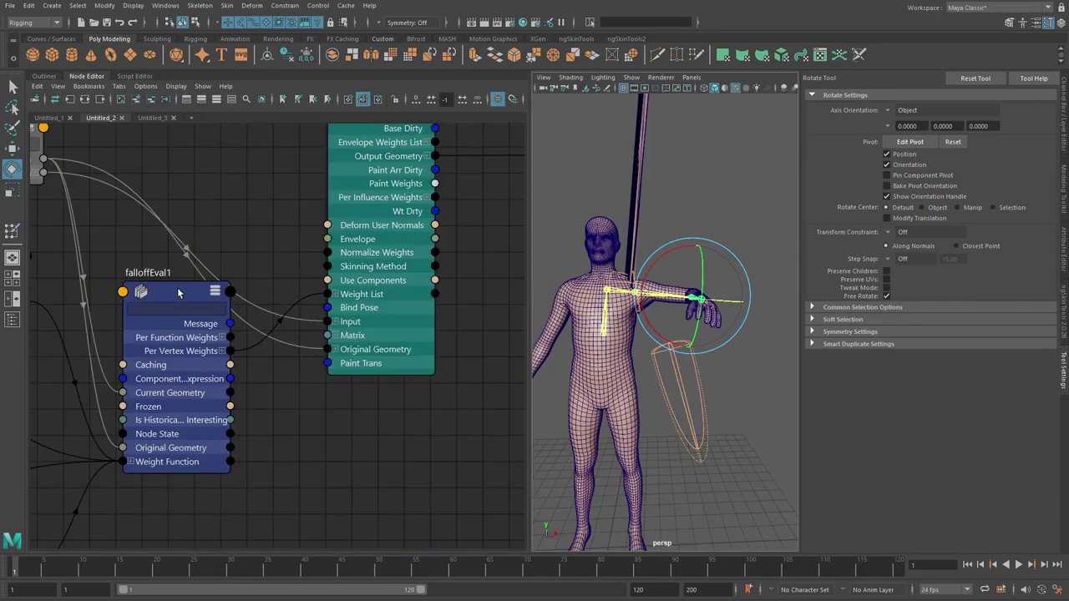
alt+middle_drag(178, 291, 310, 313)
alt+right_drag(310, 313, 266, 283)
alt+middle_drag(266, 283, 249, 296)
click(302, 328)
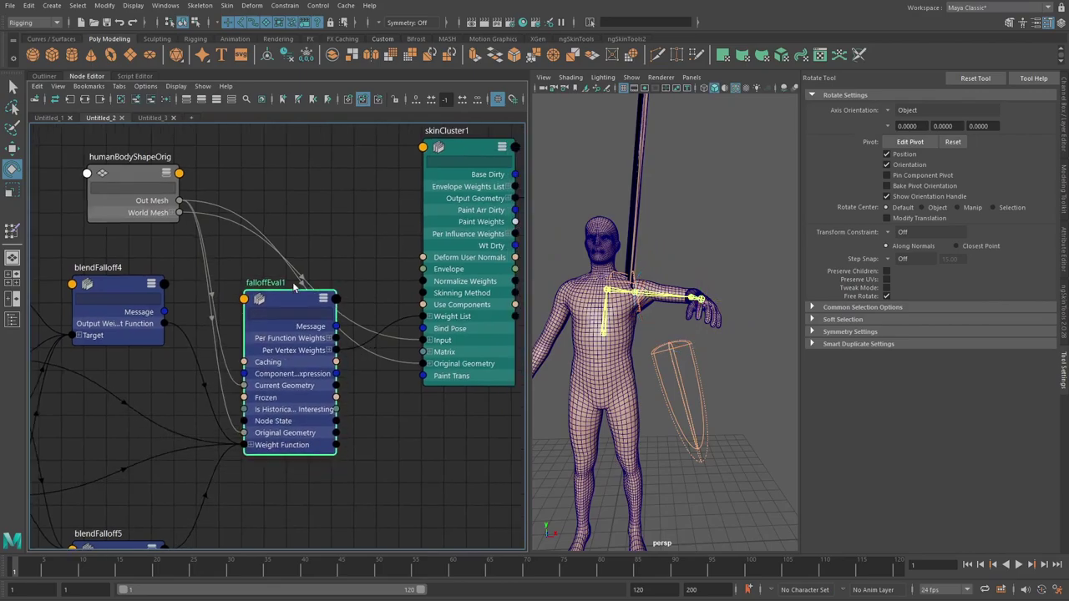
alt+middle_drag(167, 311, 205, 298)
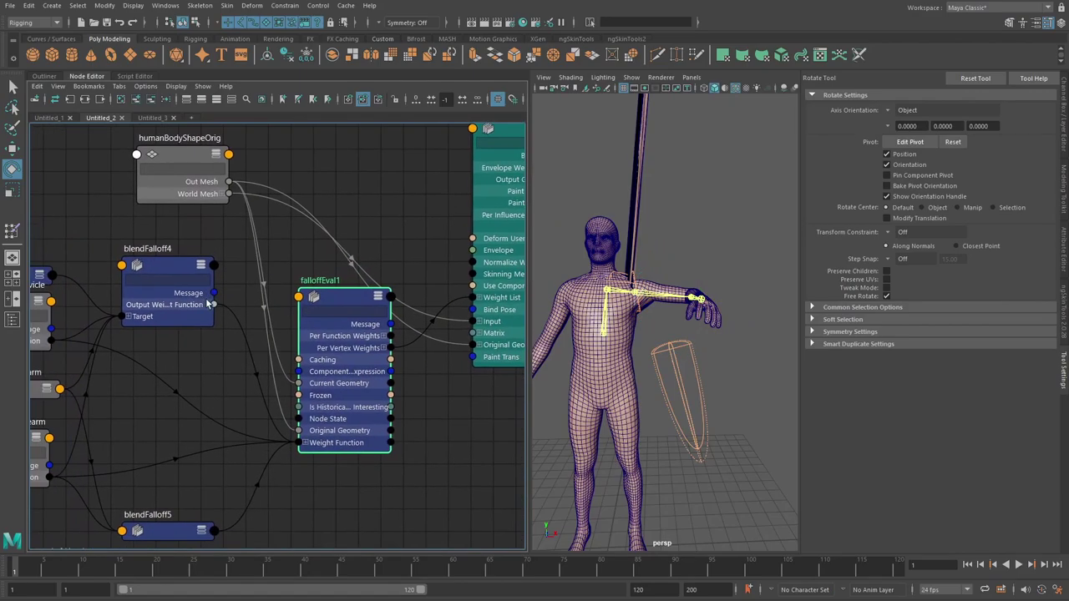
scroll(200, 284, up, 2)
click(176, 282)
drag(176, 282, 158, 270)
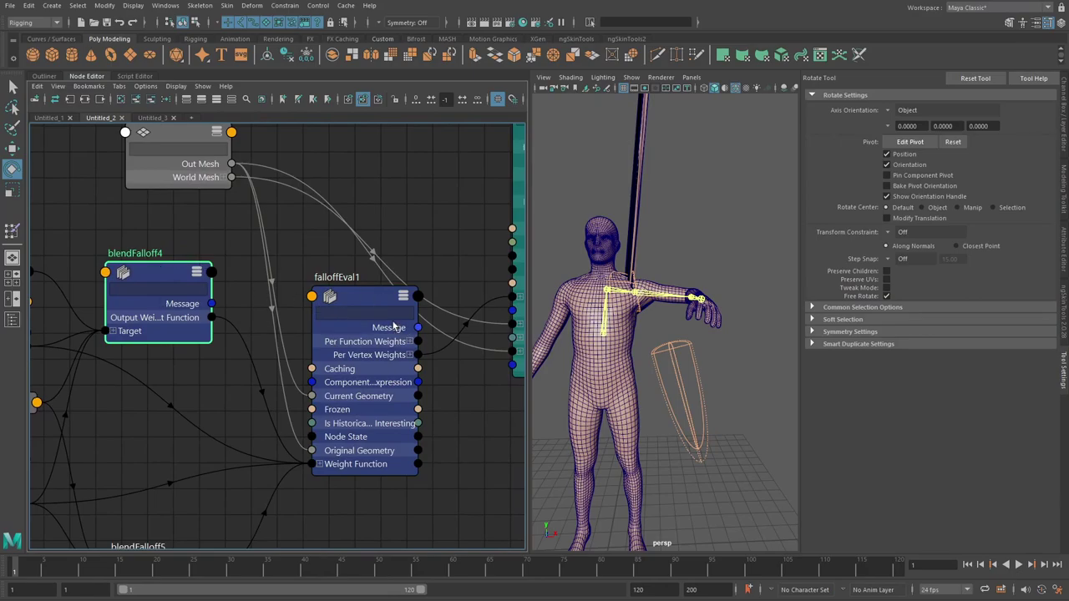
- Enter the MEL command dgdirty -a in the Script Editor and bring back the Outliner
click(135, 76)
text(dgdirty -a)
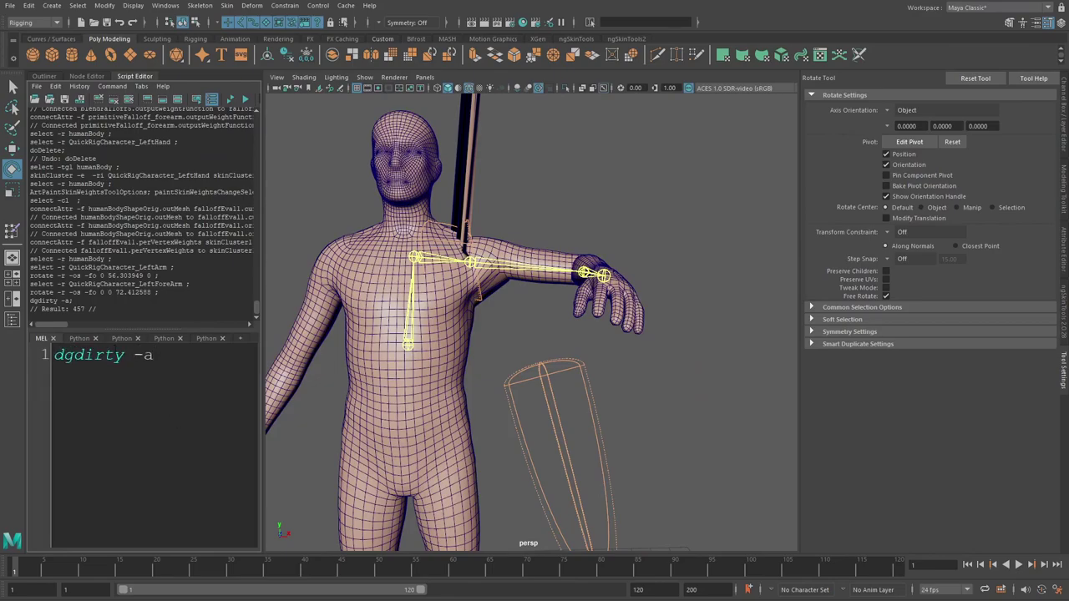
click(51, 76)
- Select the humanBody mesh and start the Paint Skin Weights tool on it
scroll(422, 239, down, 3)
alt+drag(423, 239, 376, 310)
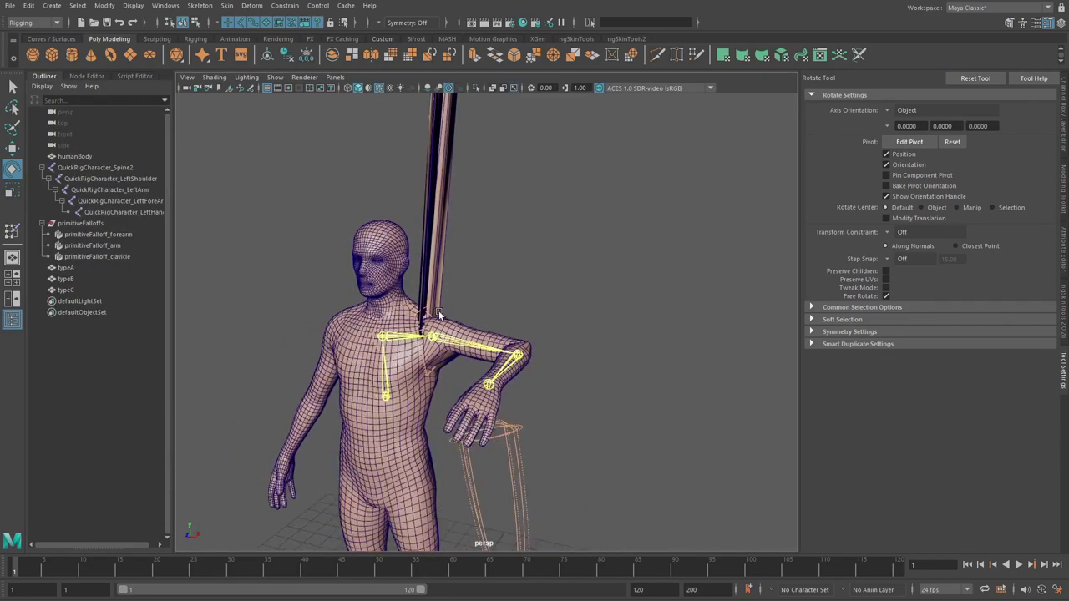
alt+right_drag(438, 314, 478, 347)
alt+drag(478, 346, 484, 282)
alt+middle_drag(484, 281, 484, 439)
alt+drag(485, 439, 478, 386)
alt+drag(474, 290, 465, 510)
alt+middle_drag(468, 489, 479, 388)
click(481, 387)
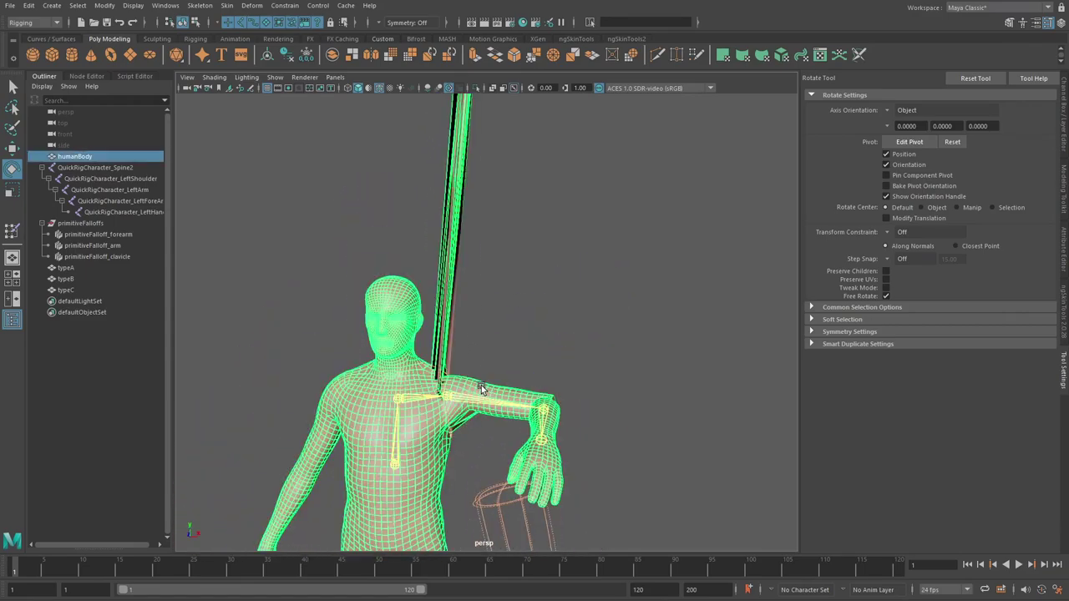
right_drag(481, 388, 407, 317)
- Examine humanBody's skin weights for the Spine2, LeftShoulder, LeftArm and LeftForeArm influences in turn
alt+right_drag(456, 284, 507, 377)
alt+middle_drag(556, 341, 624, 300)
click(927, 155)
alt+right_drag(568, 359, 501, 371)
alt+drag(523, 372, 484, 374)
alt+right_drag(493, 317, 554, 272)
alt+middle_drag(553, 273, 568, 332)
click(917, 165)
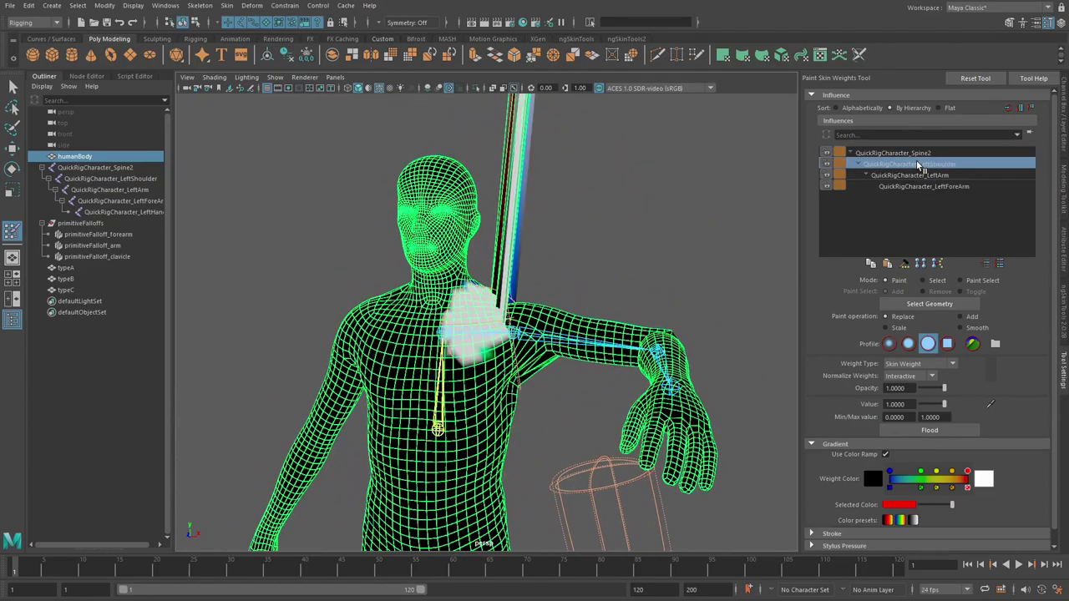
alt+drag(488, 242, 472, 321)
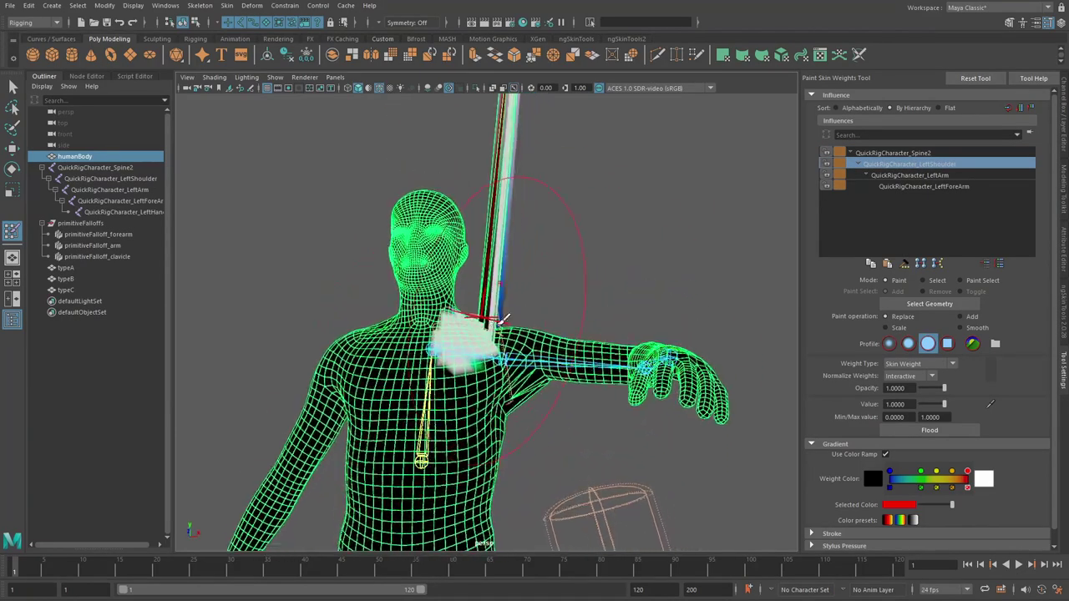
click(910, 175)
alt+drag(583, 317, 676, 351)
click(923, 187)
alt+middle_drag(664, 361, 622, 361)
alt+drag(624, 359, 563, 346)
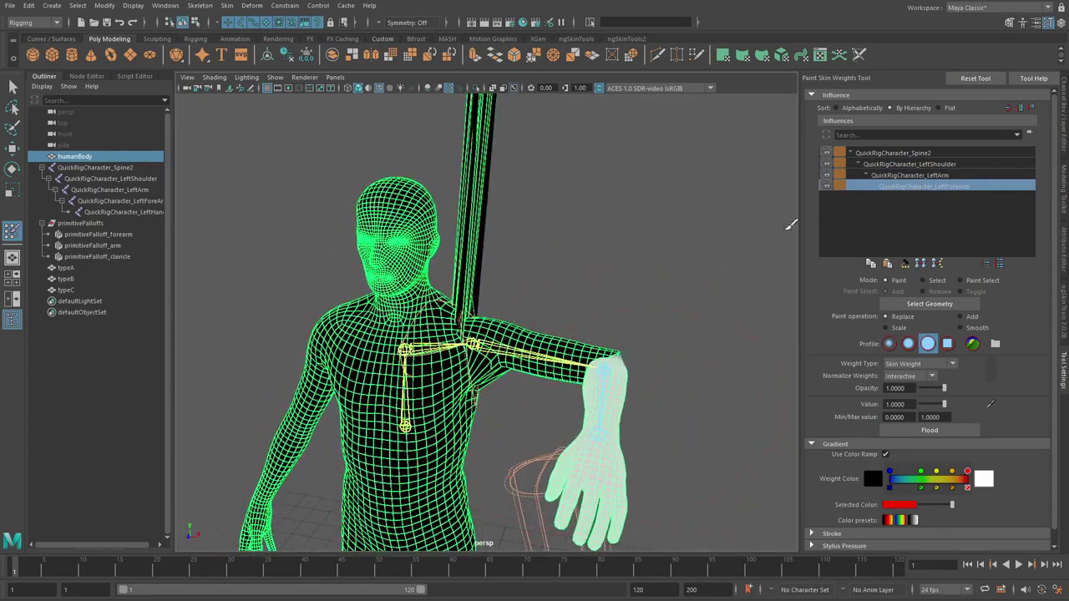
- Compare the LeftShoulder and LeftArm weights on the stretched vertices above the shoulder, and leave weight painting
click(921, 165)
alt+middle_drag(455, 238, 474, 296)
mouse_move(474, 297)
alt+mouse_down()
mouse_move(375, 311)
mouse_move(392, 237)
mouse_move(499, 332)
alt+mouse_up()
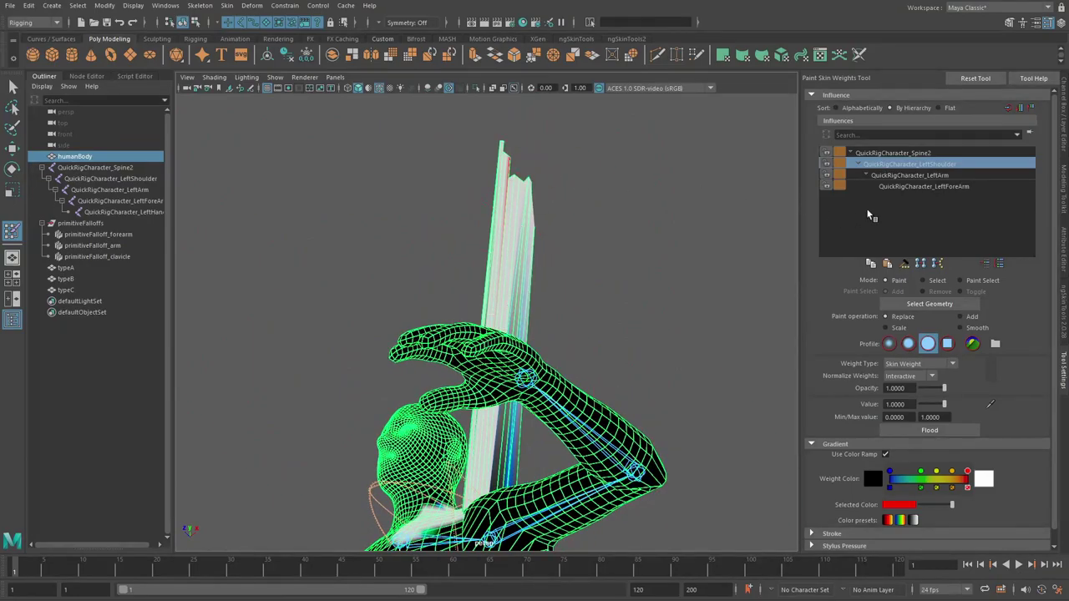
click(897, 176)
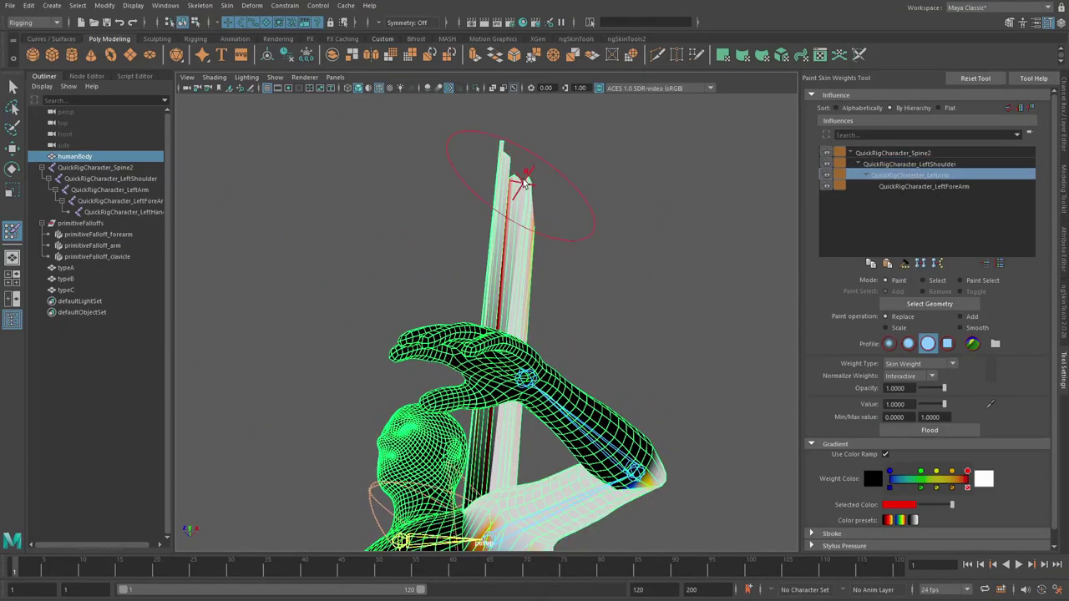
alt+drag(486, 245, 460, 488)
alt+middle_drag(460, 489, 465, 375)
alt+drag(466, 375, 516, 391)
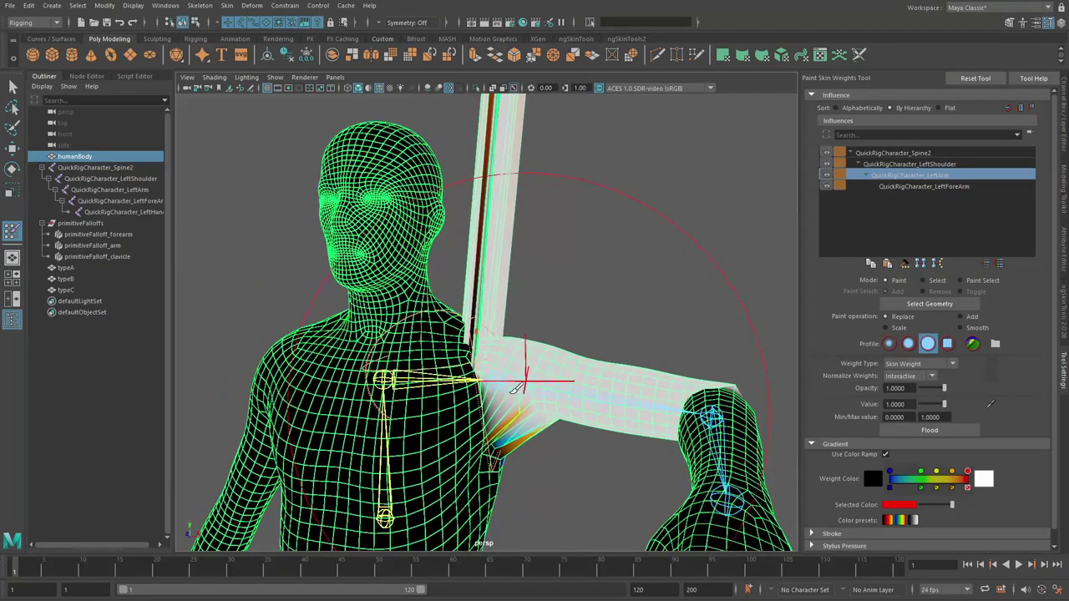
scroll(504, 334, down, 2)
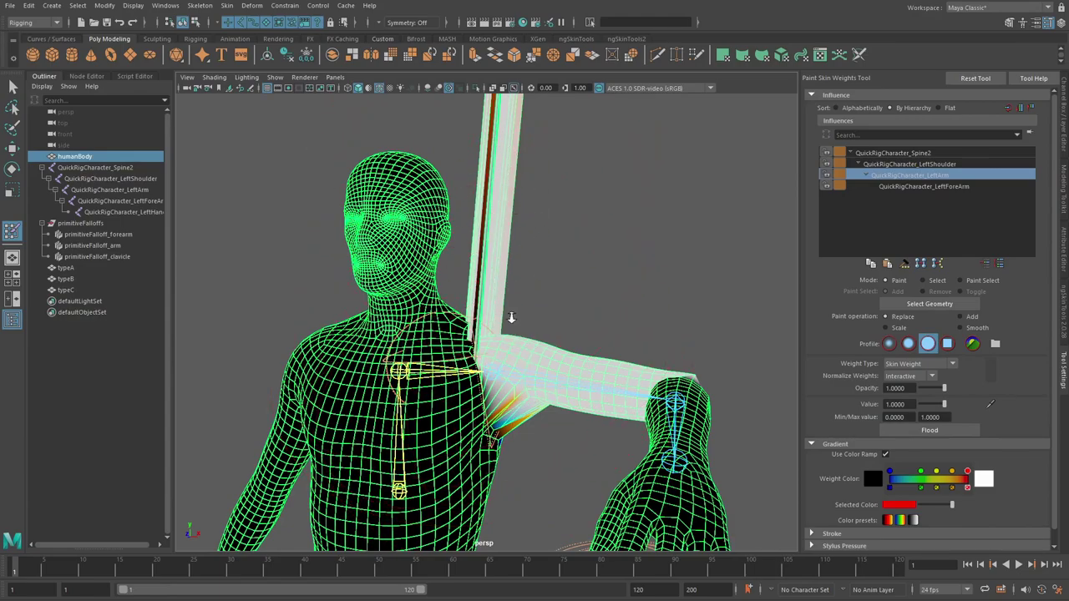
mouse_move(511, 318)
alt+mouse_down()
mouse_move(519, 252)
mouse_move(554, 276)
mouse_move(513, 332)
mouse_move(517, 340)
alt+mouse_up()
key(w)
- Set skinCluster1's Normalize Weights to Post on humanBody
key(ctrl+a)
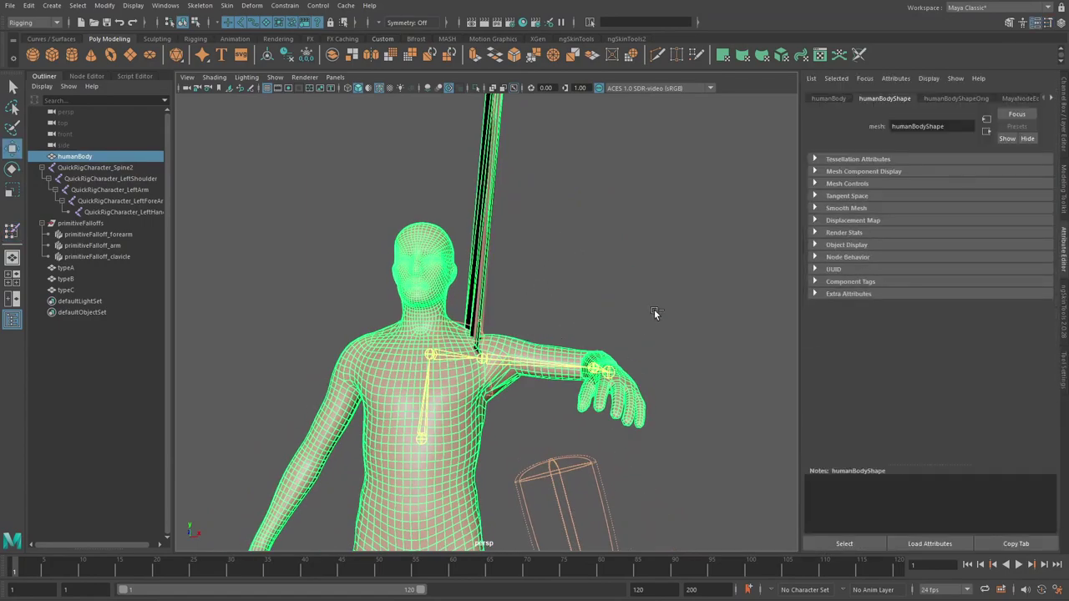
key(ctrl+a)
click(934, 233)
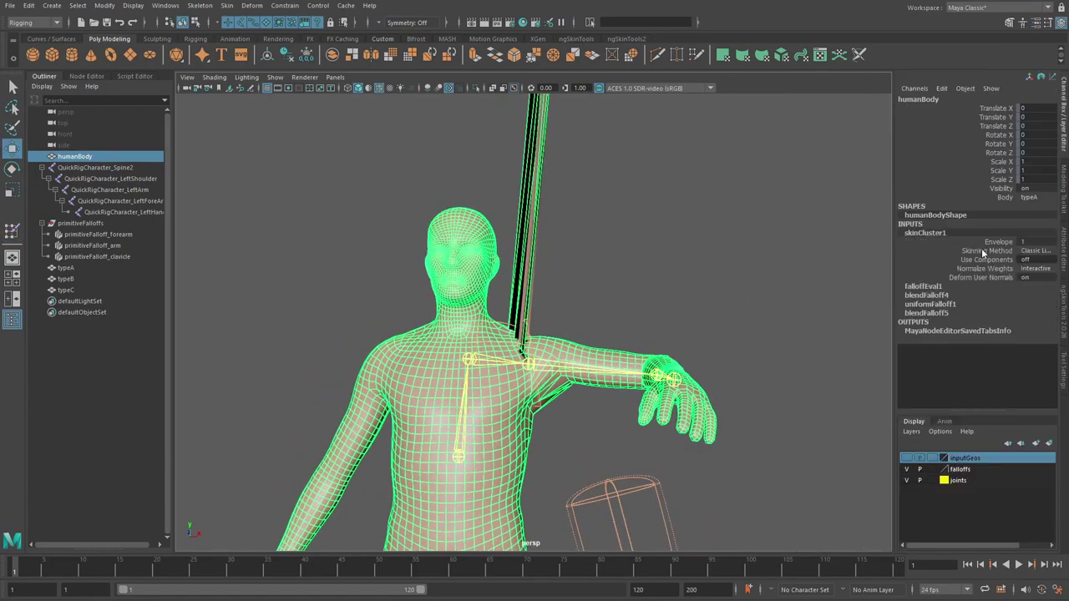
click(1042, 269)
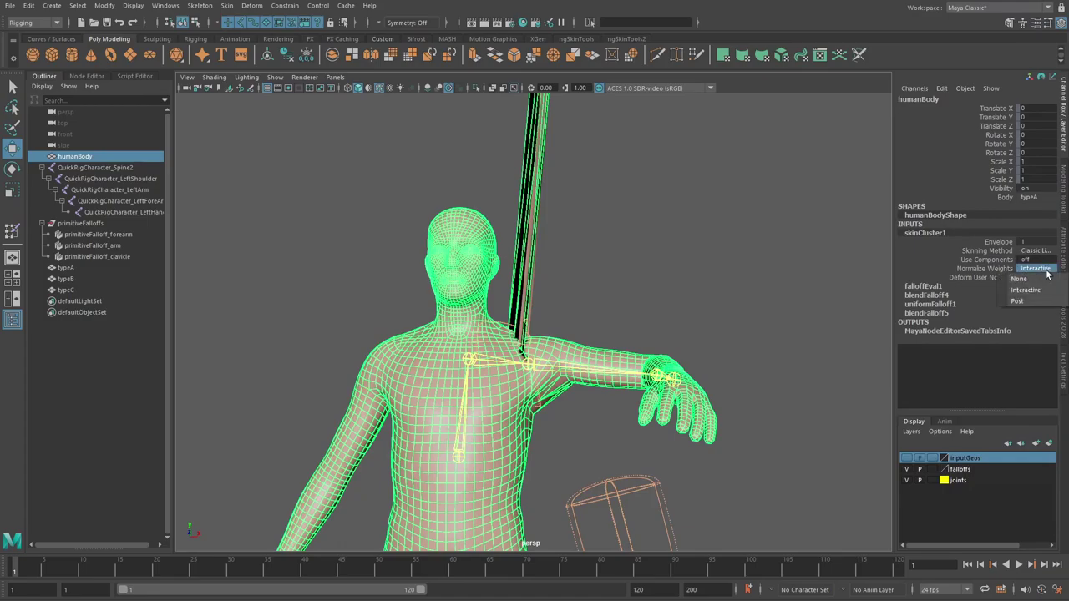
click(1035, 302)
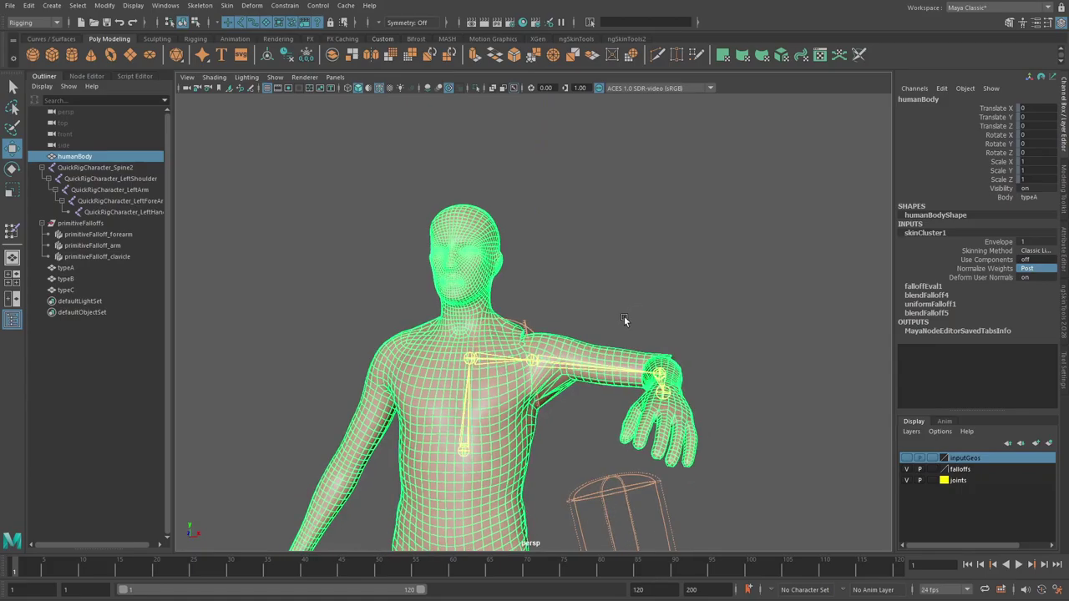
- Select the QuickRigCharacter_LeftArm joint with the Rotate tool and inspect the shoulder and elbow deformation
alt+drag(623, 315, 521, 348)
click(615, 367)
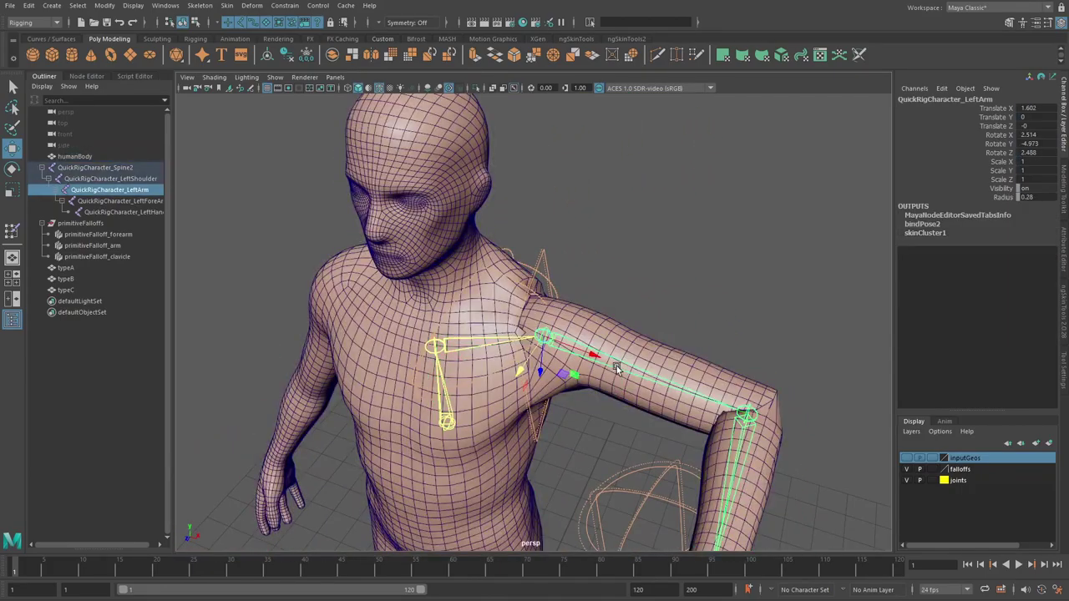
alt+drag(616, 366, 548, 321)
key(e)
alt+drag(597, 321, 574, 314)
click(515, 295)
alt+right_drag(664, 334, 622, 359)
alt+middle_drag(609, 451, 563, 341)
- Select primitiveFalloff_forearm and set its Start value to 0.52
click(564, 343)
mouse_move(585, 392)
alt+mouse_down()
mouse_move(599, 365)
mouse_move(588, 374)
mouse_move(593, 406)
mouse_move(638, 489)
mouse_move(607, 389)
mouse_move(582, 409)
mouse_move(551, 372)
mouse_move(577, 391)
mouse_move(585, 377)
alt+mouse_up()
key(w)
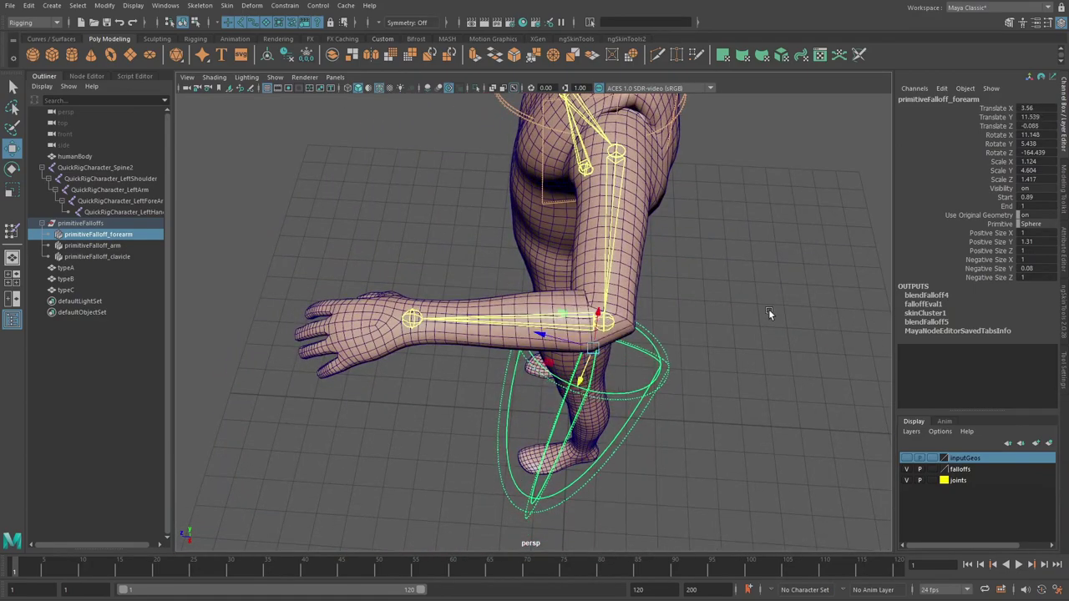
click(1001, 198)
alt+drag(726, 305, 716, 247)
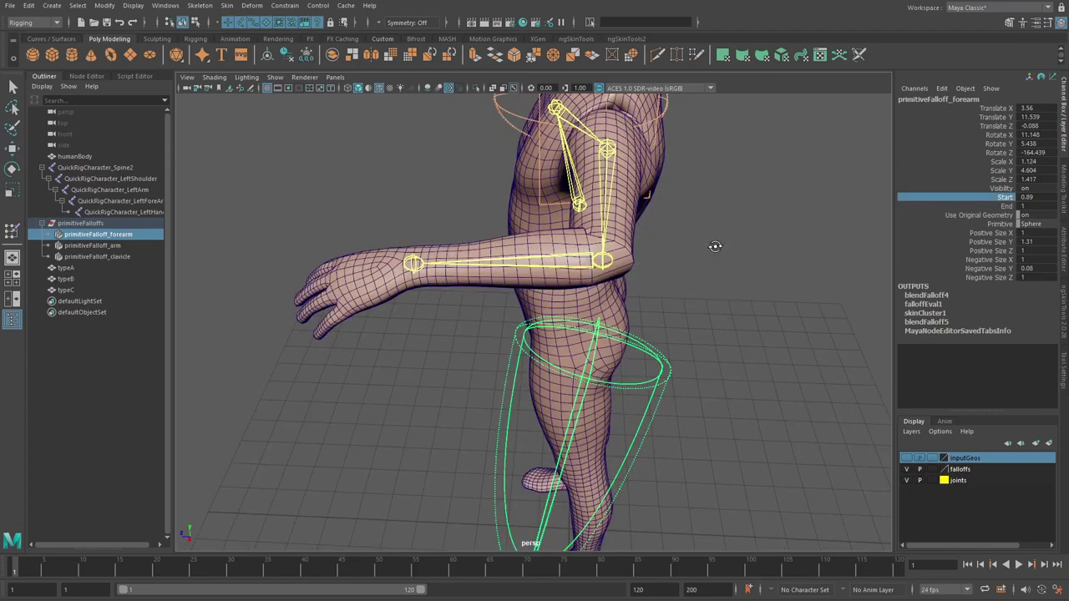
middle_drag(716, 247, 680, 272)
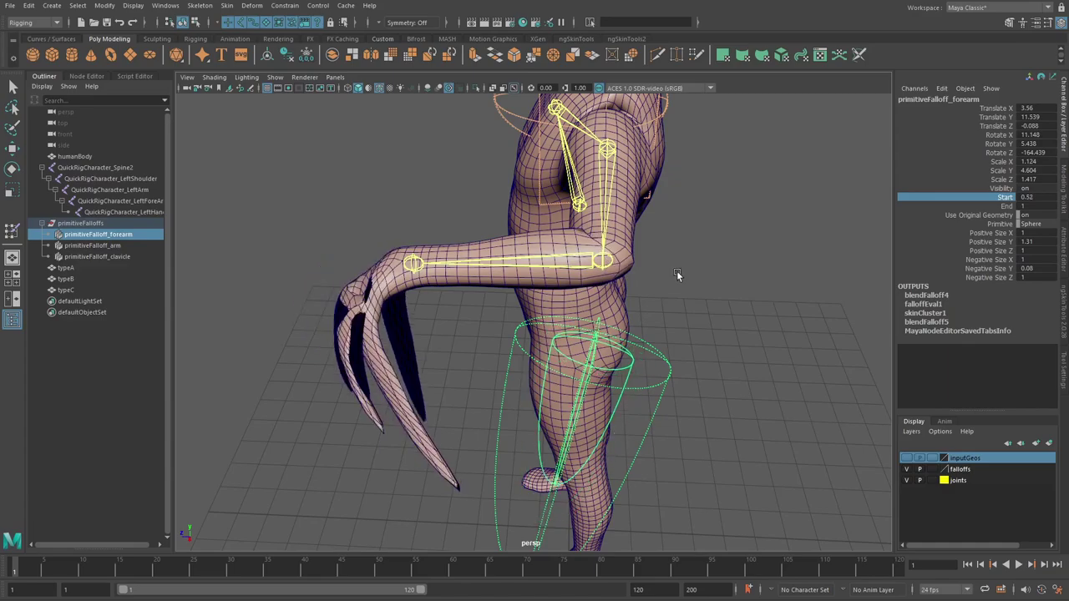
- Try shifting primitiveFalloff_forearm slightly to about 3.548, 11.584, -0.097, and undo the move
alt+drag(679, 272, 650, 293)
key(w)
drag(582, 373, 581, 378)
alt+drag(708, 326, 606, 289)
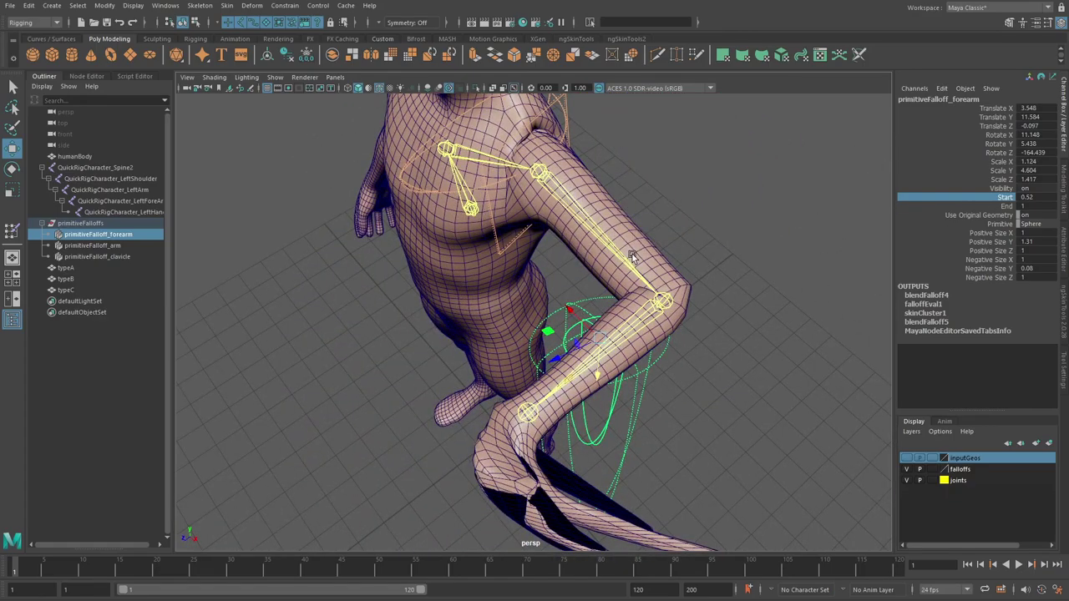
alt+drag(646, 350, 606, 302)
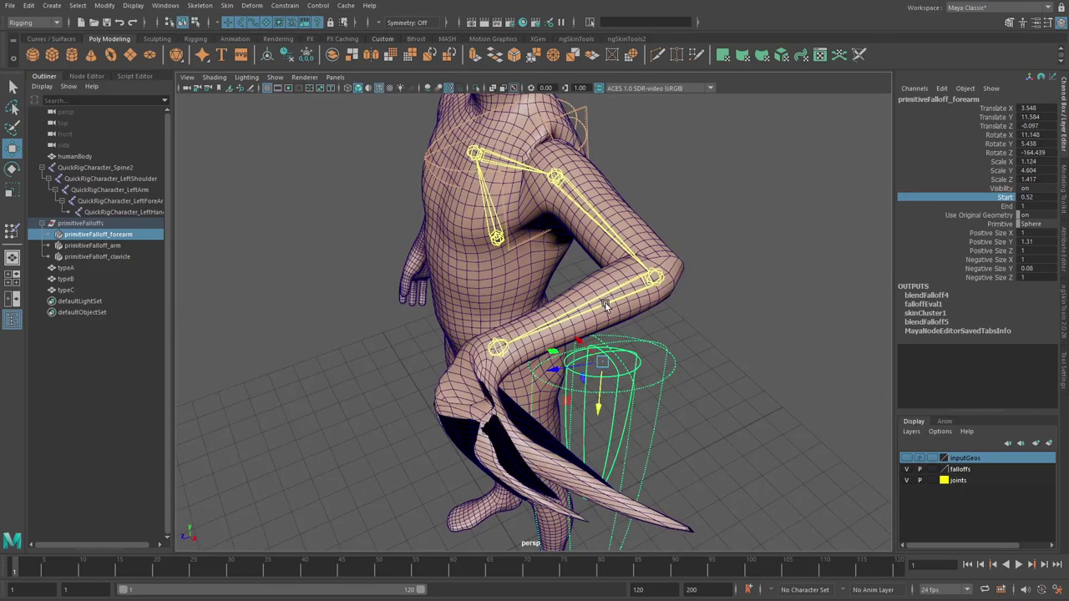
key(ctrl+z)
alt+drag(632, 355, 705, 347)
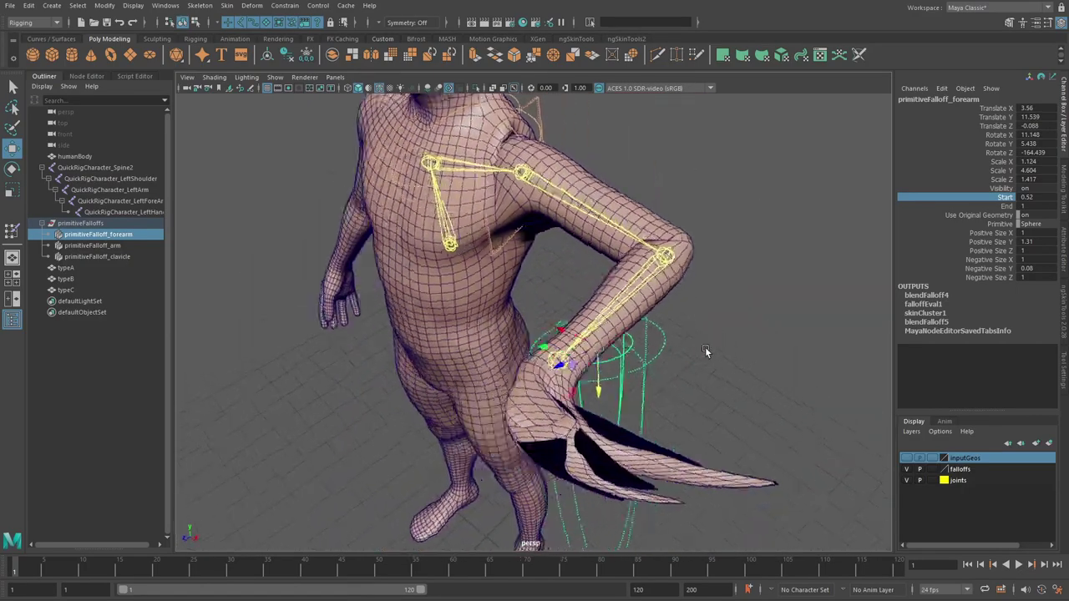
- Undo the Start change and the earlier move of primitiveFalloff_forearm, and check the arm from the front
alt+drag(604, 338, 666, 293)
key(ctrl+z)
key(ctrl+z)
alt+drag(553, 305, 574, 282)
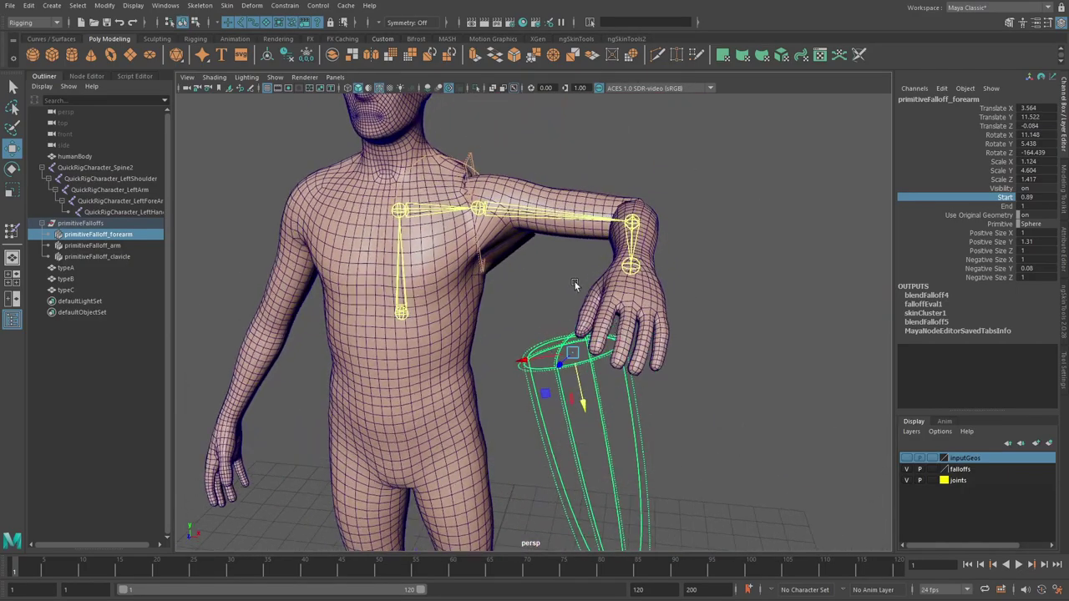
alt+drag(574, 334, 607, 297)
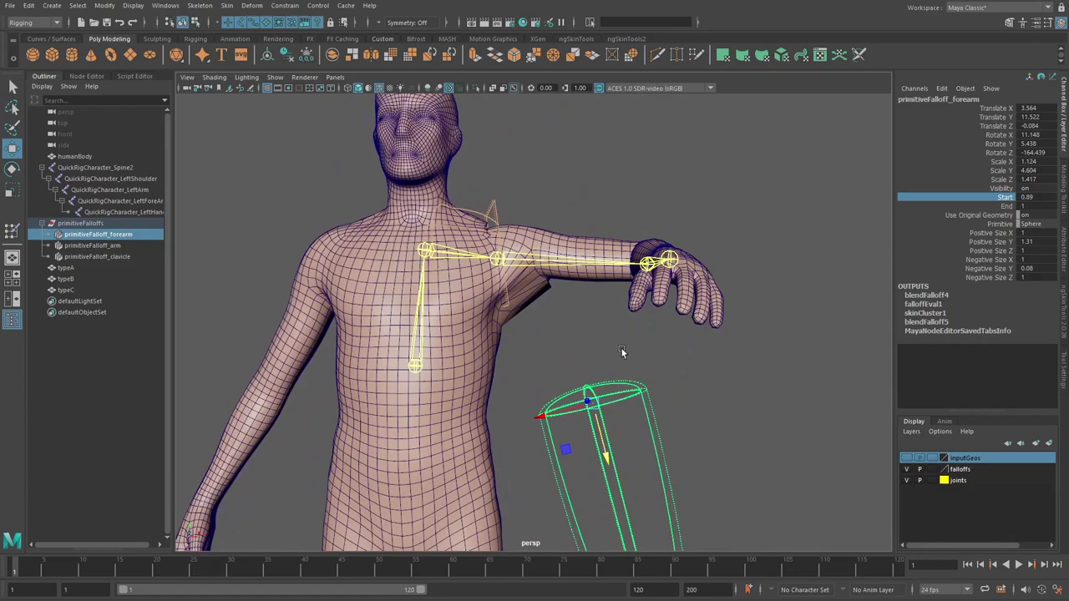
mouse_move(623, 350)
alt+mouse_down()
mouse_move(601, 360)
mouse_move(615, 360)
alt+mouse_up()
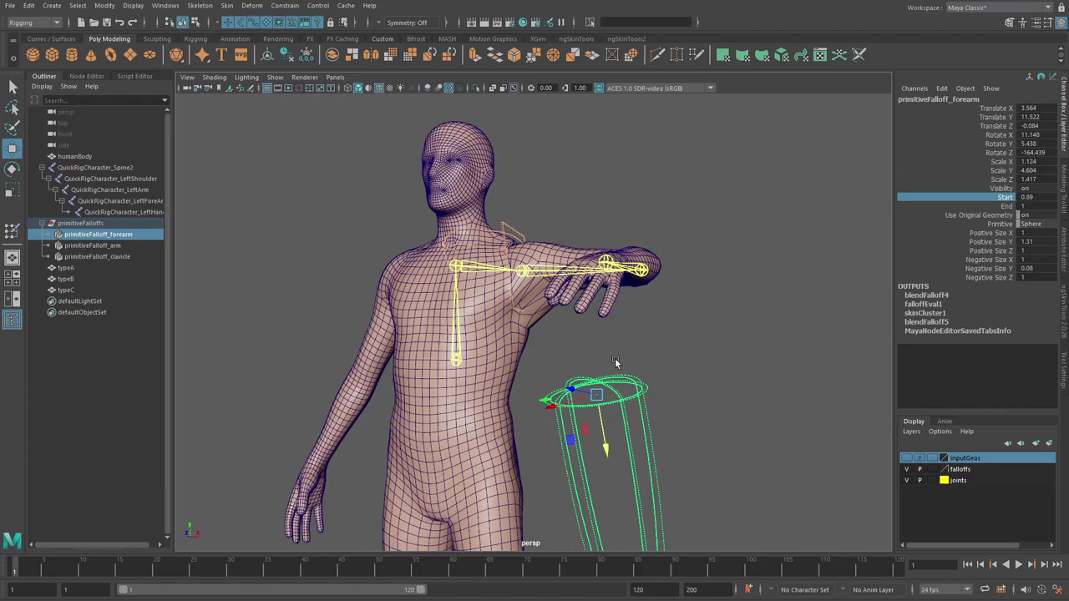
alt+drag(615, 362, 519, 330)
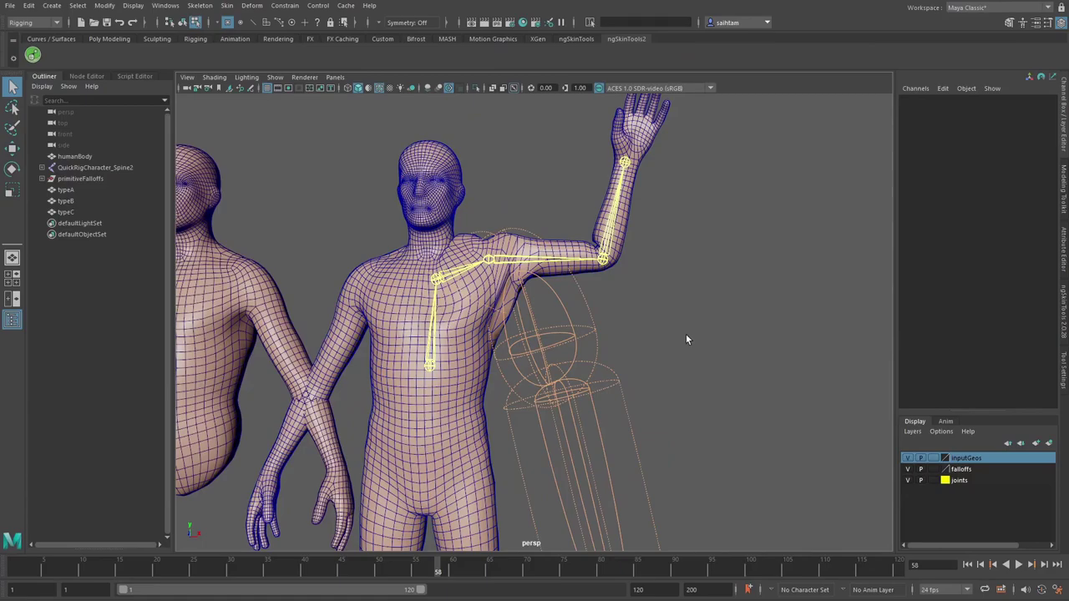
- In the scene with the raised arm, rotate the left upper-arm joint downward to test humanBody's shoulder deformation
click(575, 242)
alt+middle_drag(575, 243, 588, 283)
right_drag(588, 281, 625, 238)
alt+drag(588, 275, 563, 291)
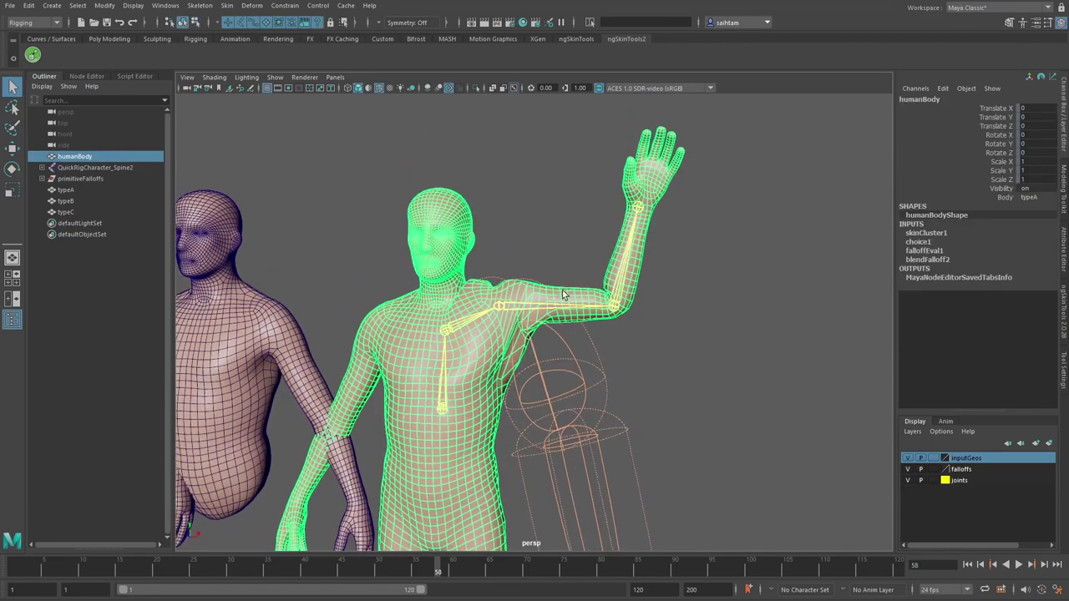
alt+right_drag(563, 290, 598, 299)
click(583, 302)
key(e)
drag(526, 292, 625, 344)
key(q)
- Try moving primitiveFalloff3 beneath the left upper arm to about 3.598, 12.377, -0.112, undo the move and deselect it
click(568, 329)
alt+middle_drag(625, 344, 637, 327)
drag(606, 350, 653, 381)
key(w)
mouse_move(558, 389)
mouse_down()
mouse_move(606, 393)
mouse_move(559, 363)
mouse_move(562, 397)
mouse_up()
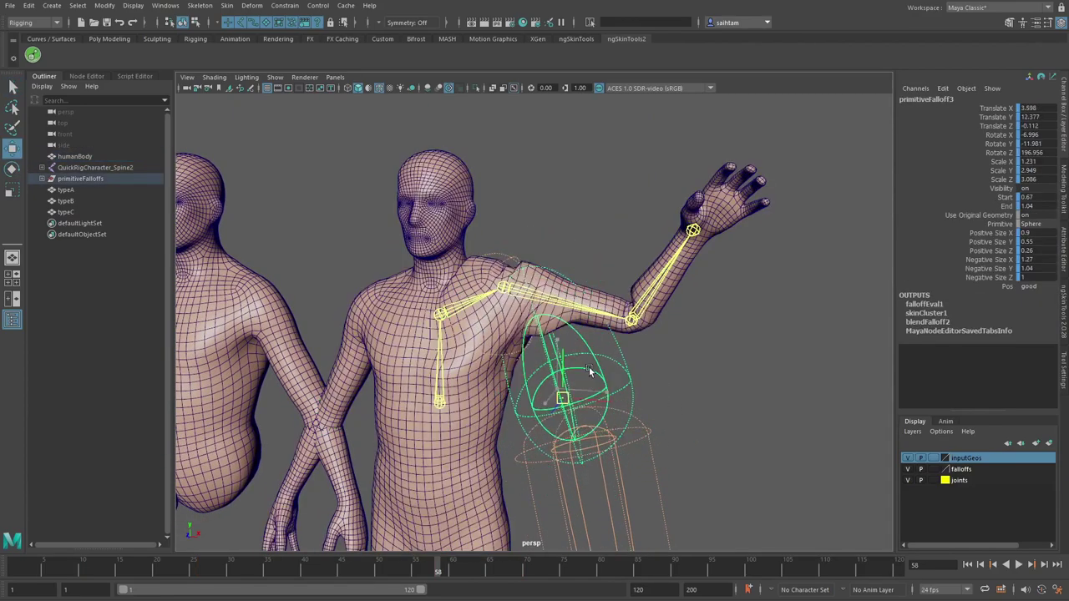
key(ctrl+z)
click(641, 365)
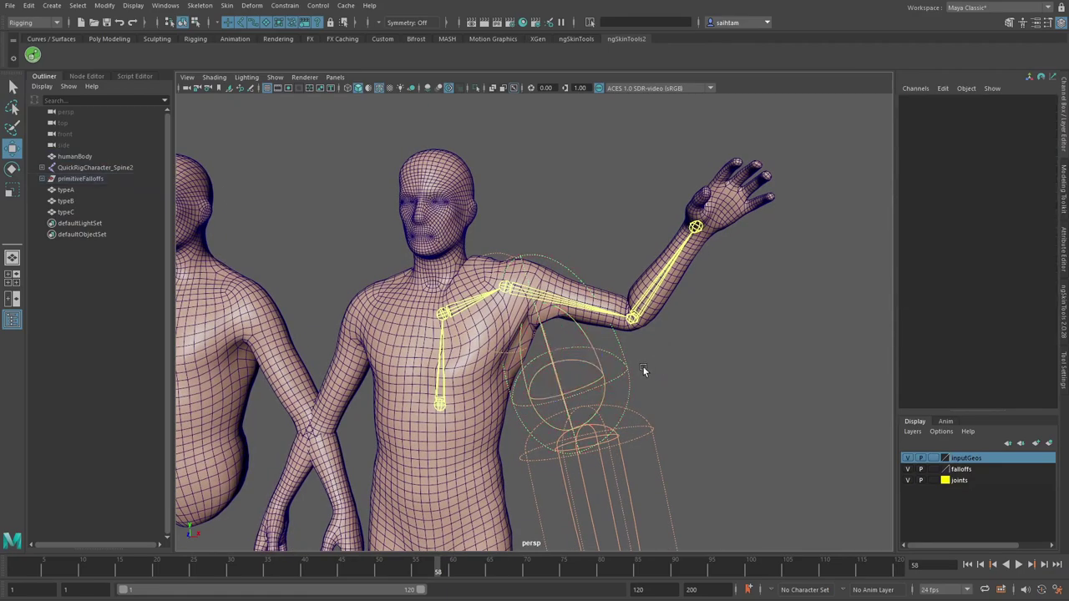
alt+drag(643, 367, 630, 341)
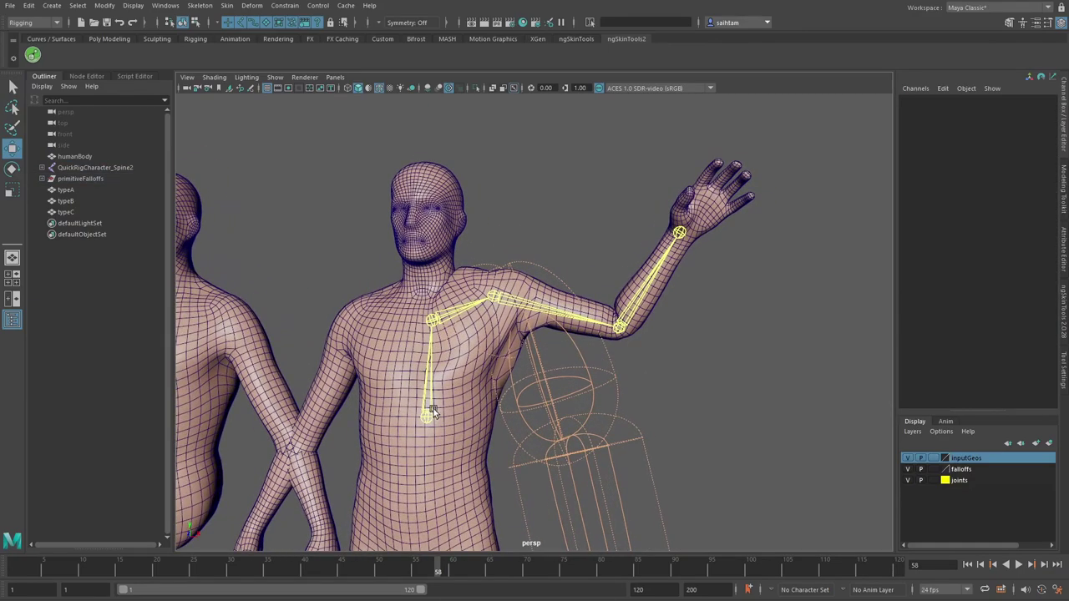
- Switch humanBody's Body attribute to typeB
click(650, 259)
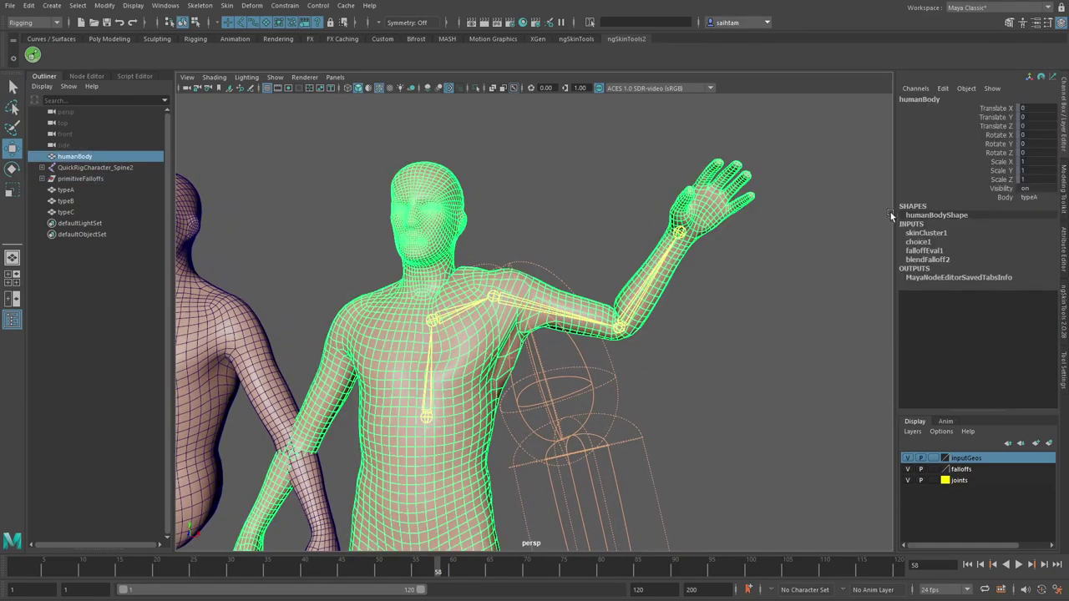
click(1026, 197)
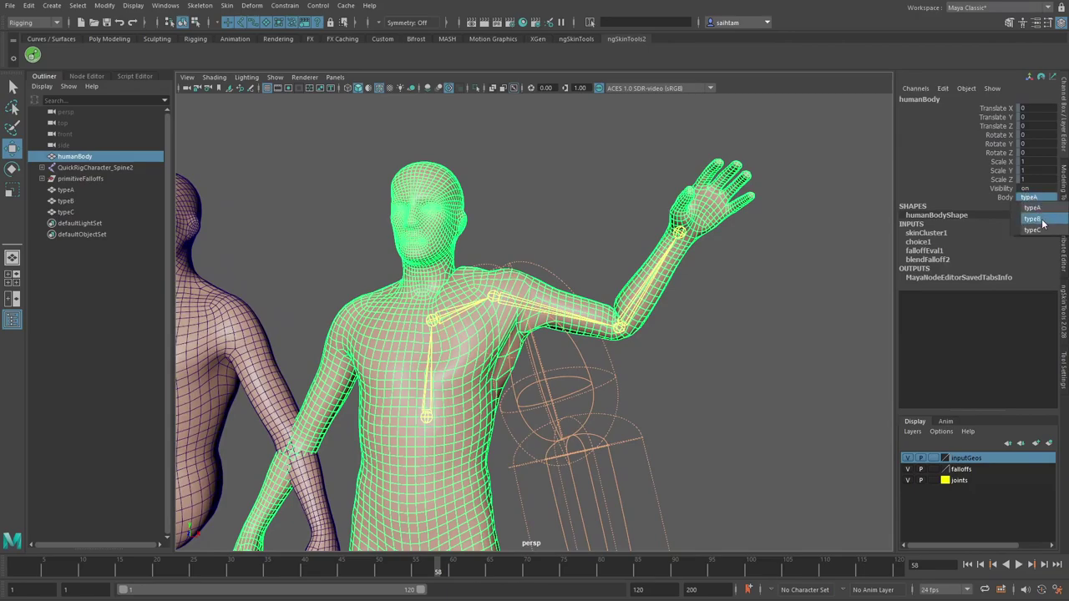
click(1034, 218)
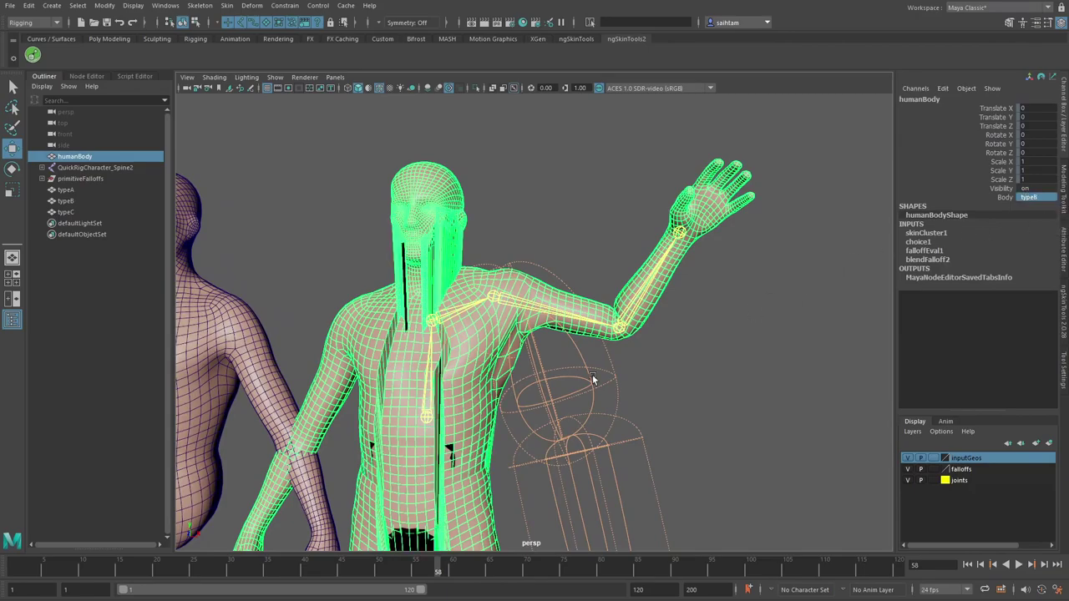
- Move primitiveFalloff3 beneath the left arm to about X 2.852, Y 12.808, Z -0.006 to fit the new body
alt+middle_drag(592, 379, 709, 276)
alt+right_drag(710, 276, 534, 360)
alt+middle_drag(558, 463, 546, 281)
alt+right_drag(546, 281, 590, 374)
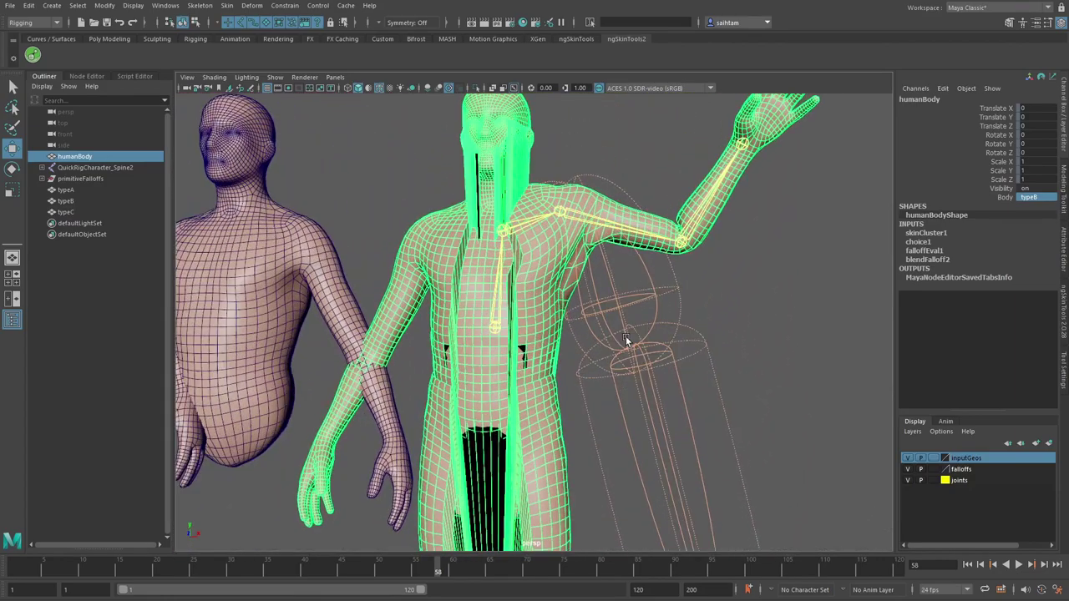
click(605, 342)
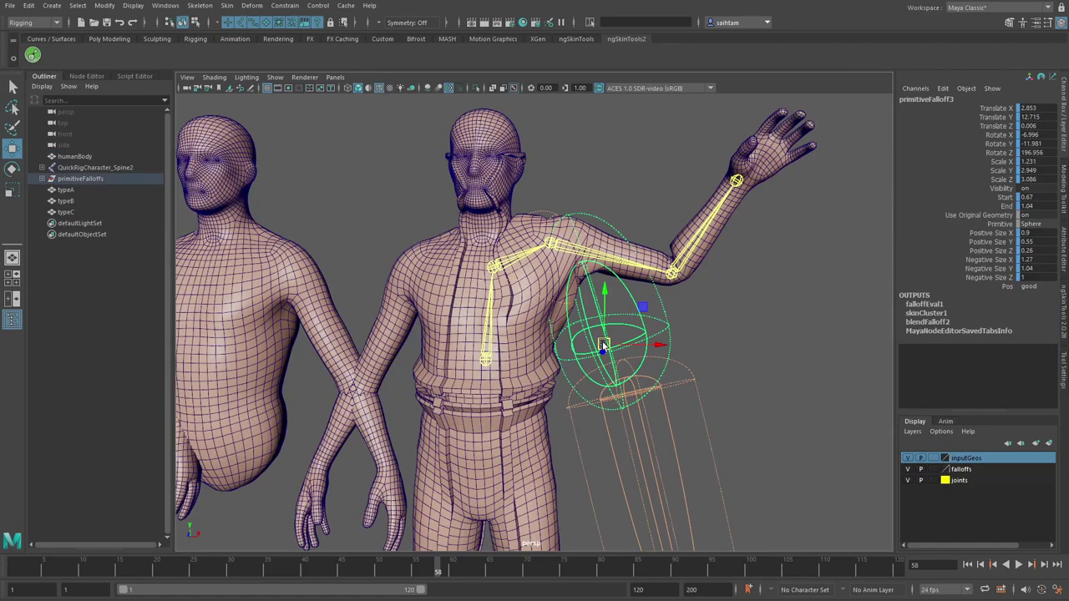
drag(603, 345, 604, 343)
alt+drag(609, 302, 625, 296)
alt+middle_drag(625, 296, 602, 313)
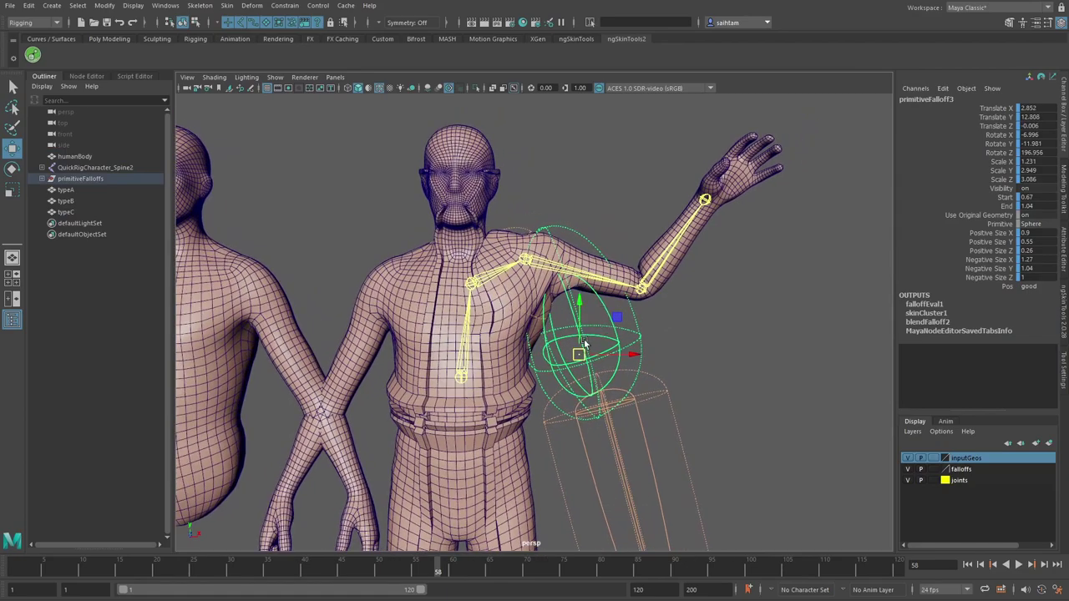
- Try a small downward and outward move of primitiveFalloff3 beneath the left upper arm, and undo it
drag(578, 354, 594, 361)
key(ctrl+z)
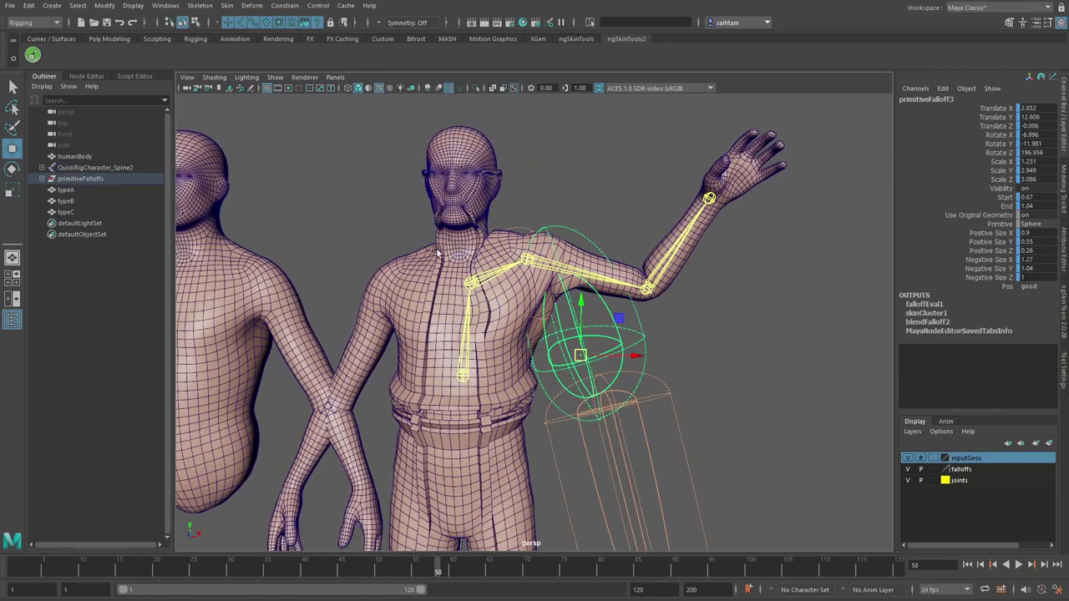
- Switch humanBody's Body attribute to typeC
click(436, 251)
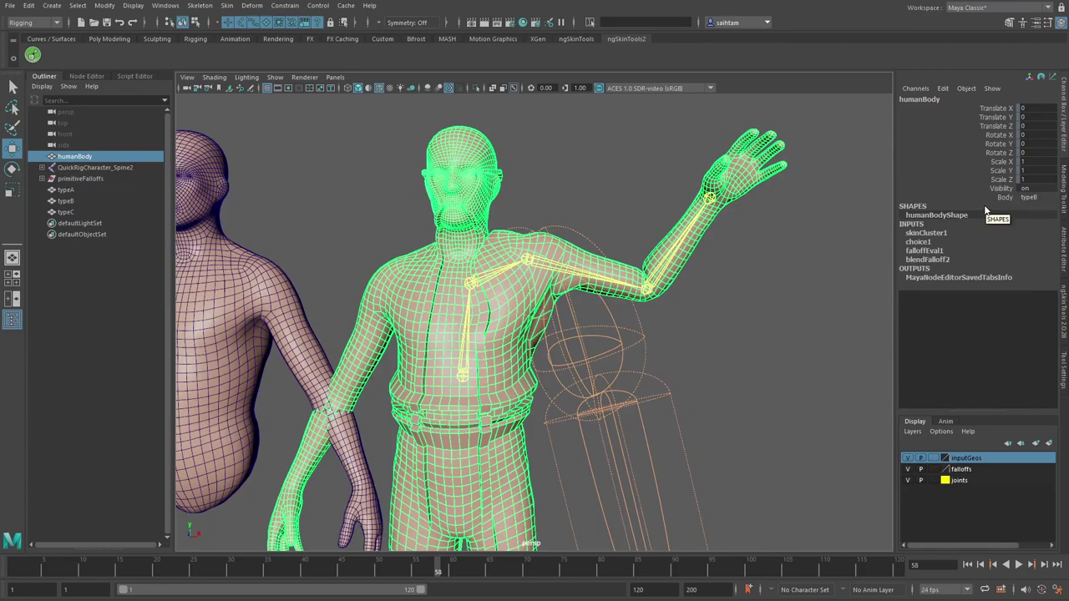
click(1028, 197)
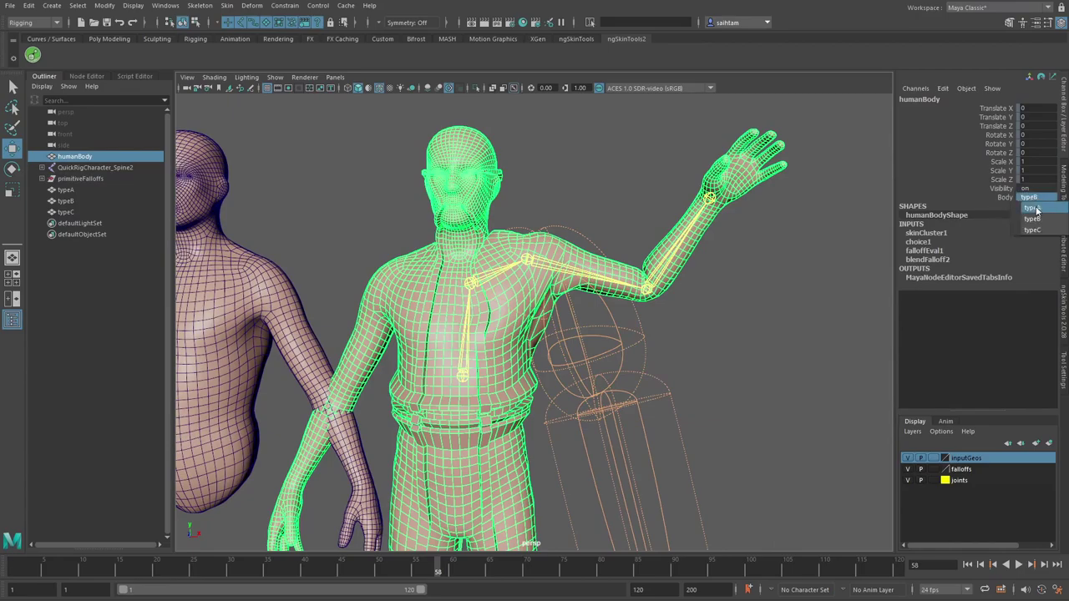
click(1033, 237)
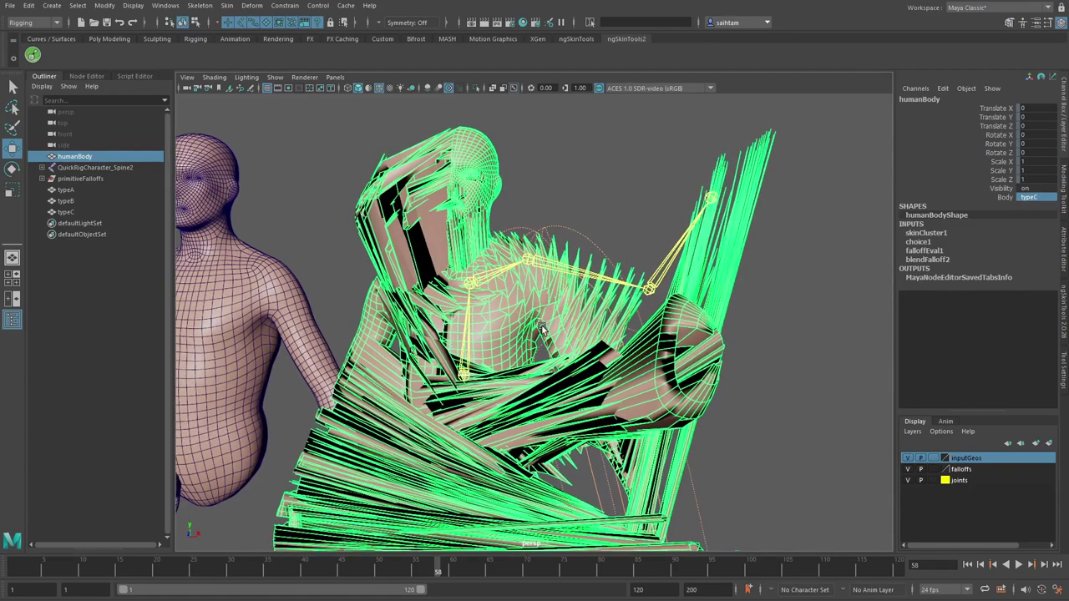
- Briefly test the left upper-arm joint's rotation, and select primitiveFalloff3 to examine the shoulder and armpit deformation on the typeC body
click(600, 280)
key(q)
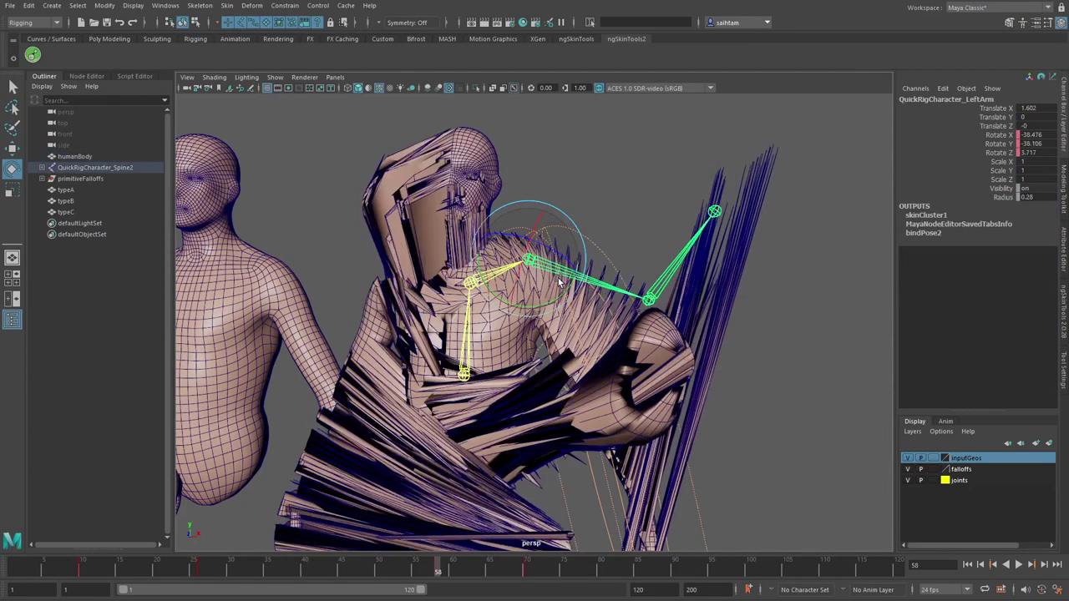
click(603, 253)
key(w)
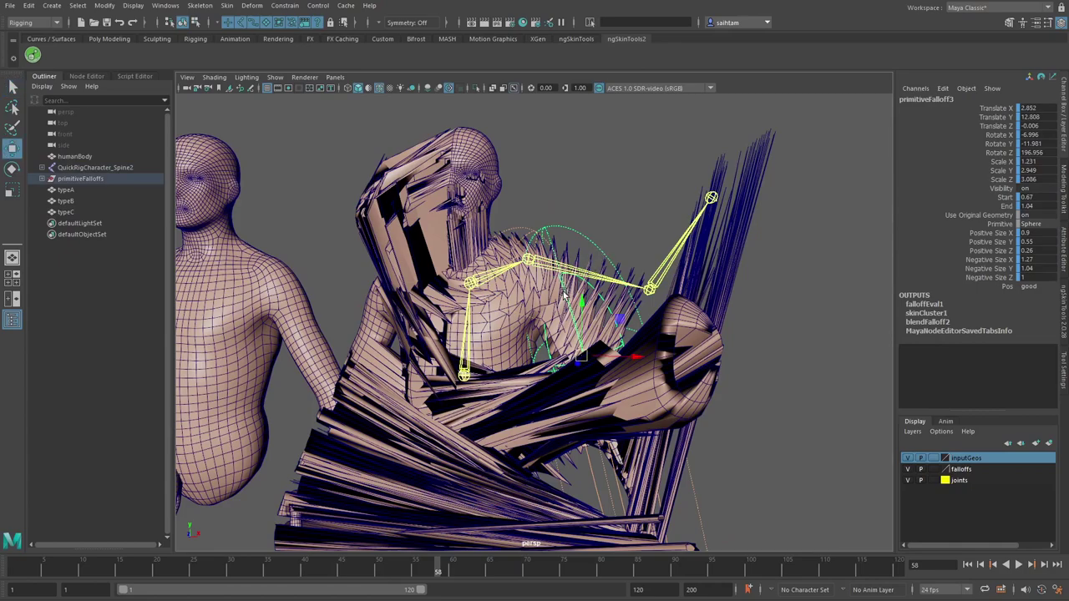
alt+right_drag(541, 335, 544, 337)
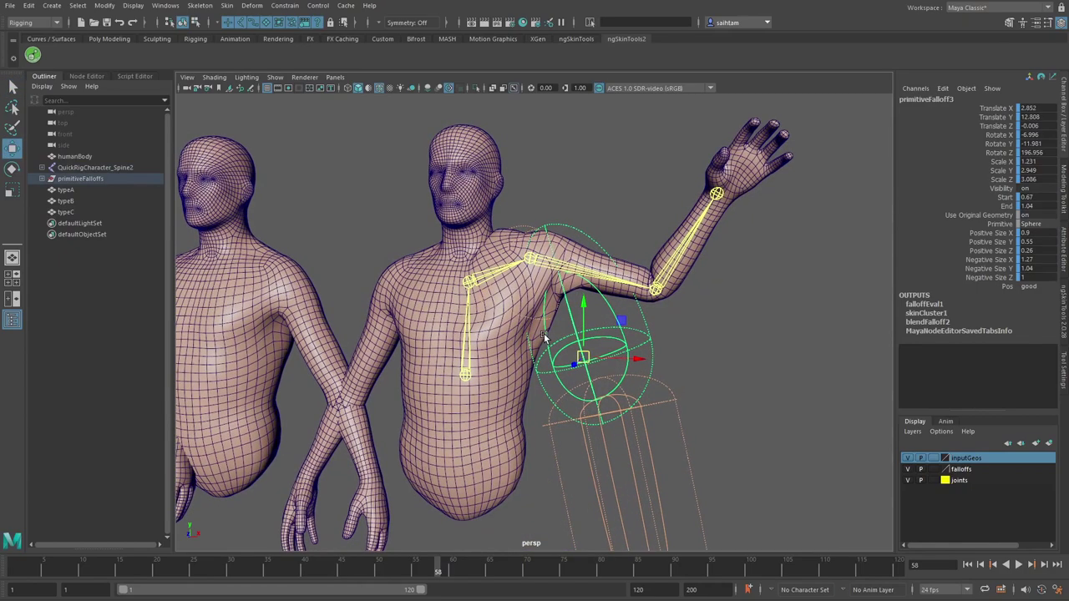
alt+drag(514, 332, 506, 328)
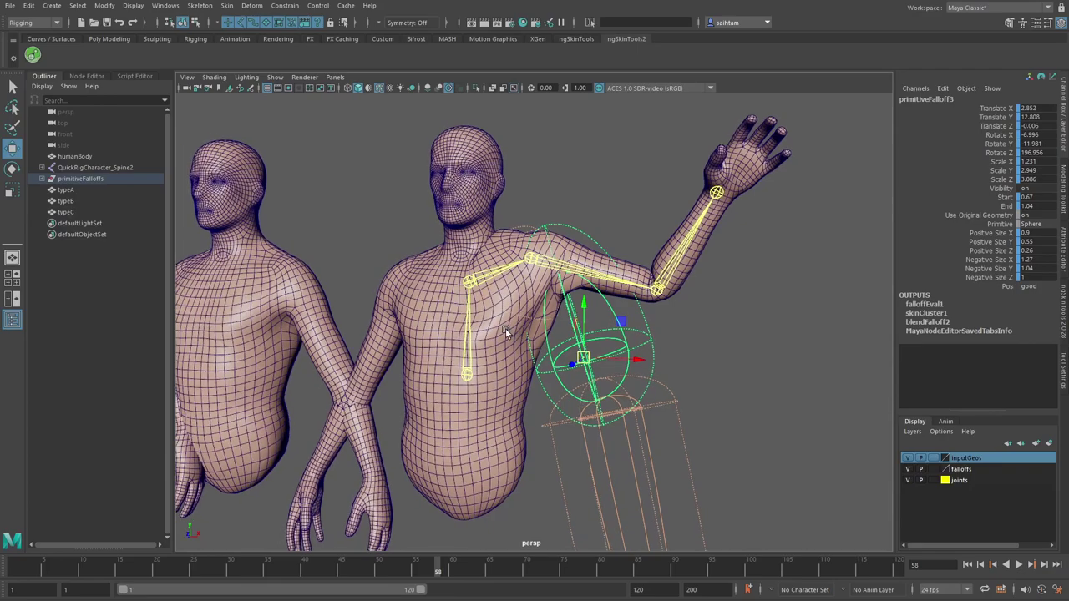